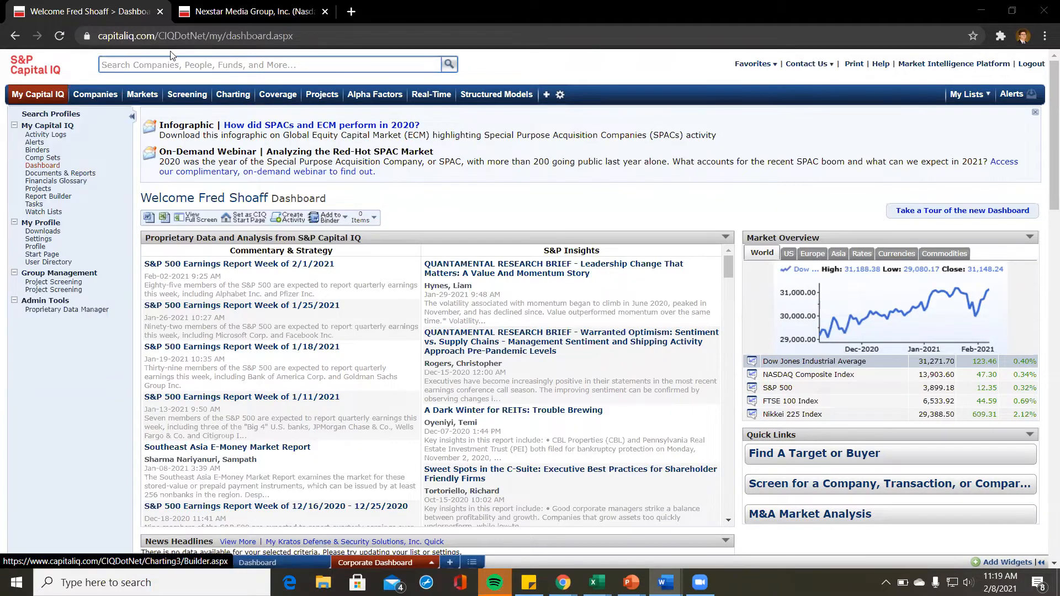
Step: Bring up the Screening mega-menu from the dashboard's top navigation bar
mouse_move(198, 98)
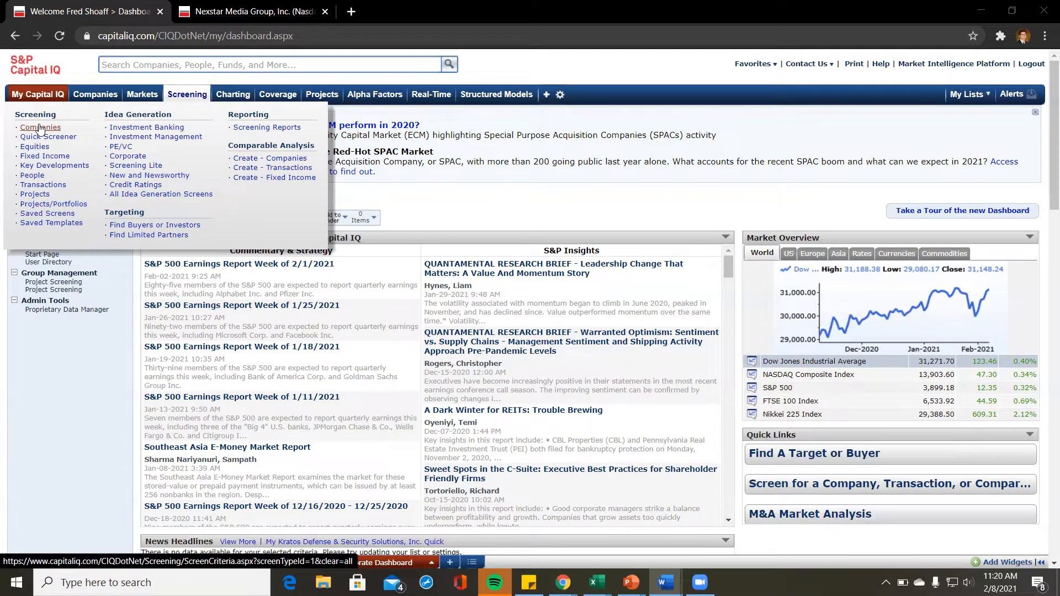
Step: Start a new Companies screen and open the Industry Classifications criteria under Most Used
click(40, 129)
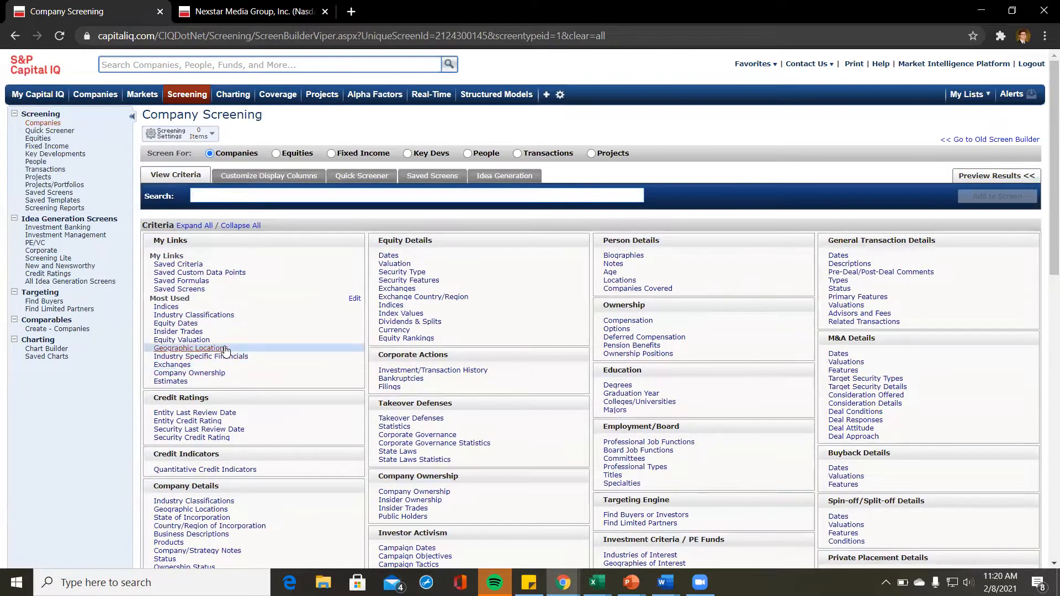
scroll(225, 350, down, 3)
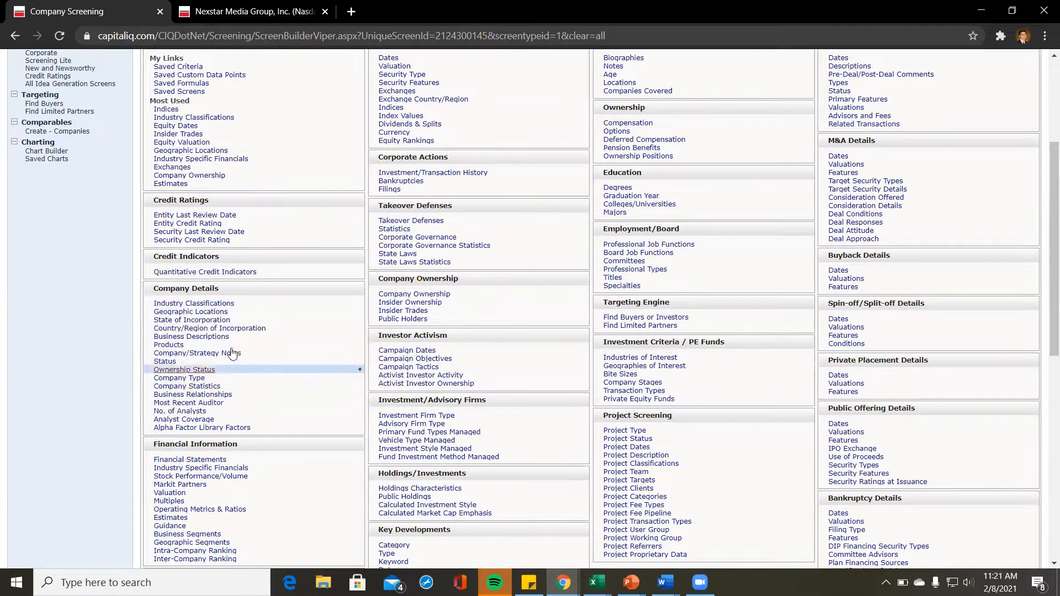
click(192, 304)
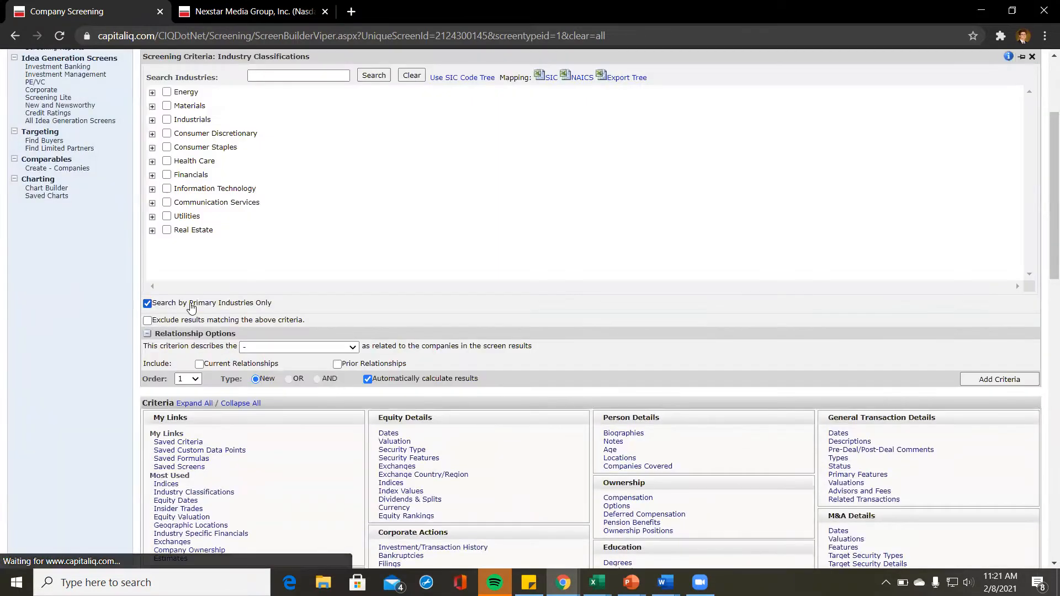
Step: Search the industry list for 'retail'
scroll(323, 215, up, 3)
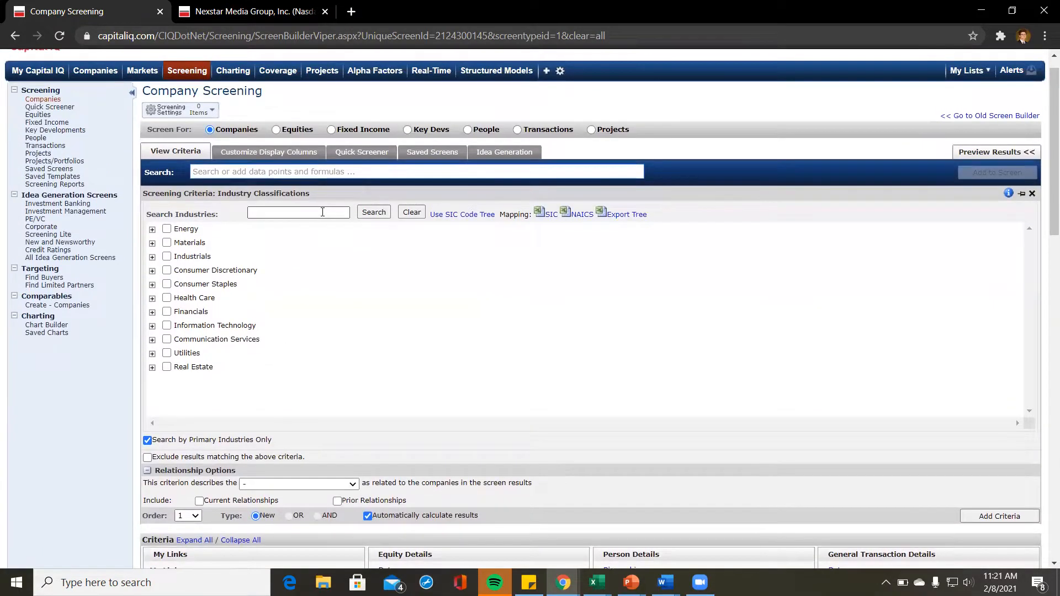
click(322, 212)
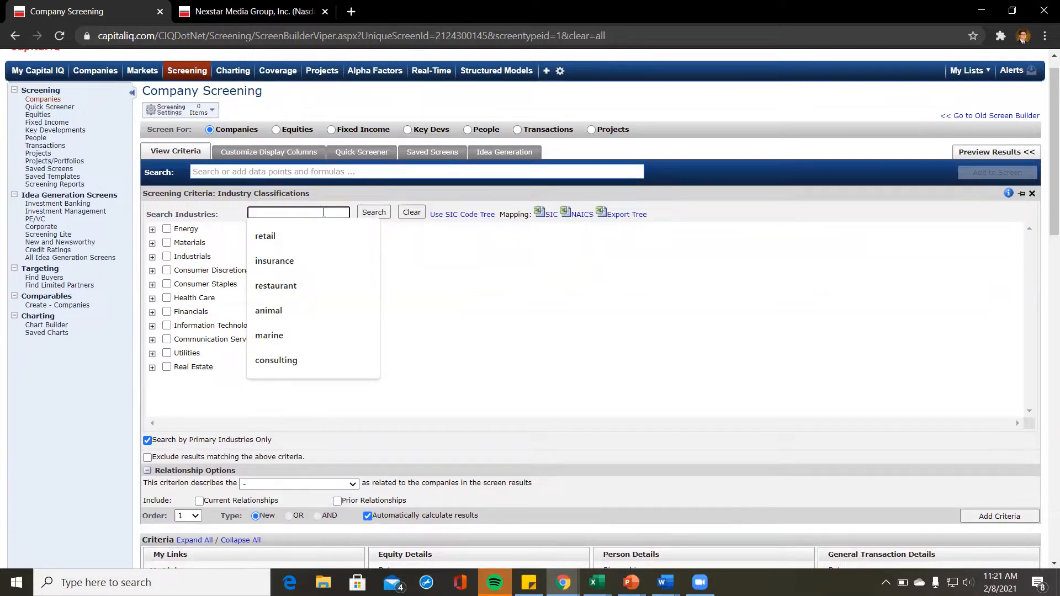
click(432, 261)
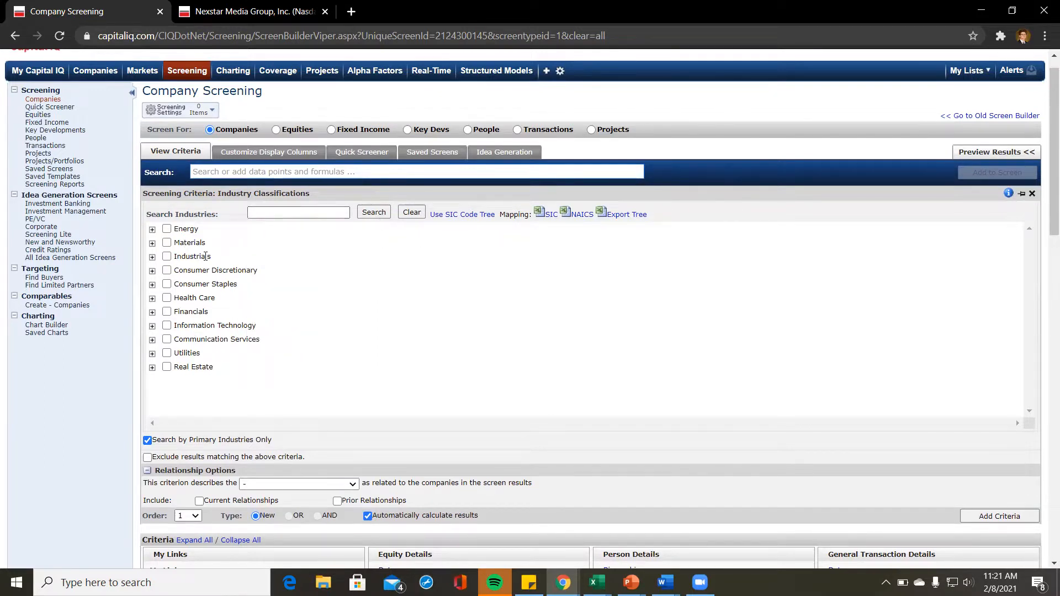
click(152, 270)
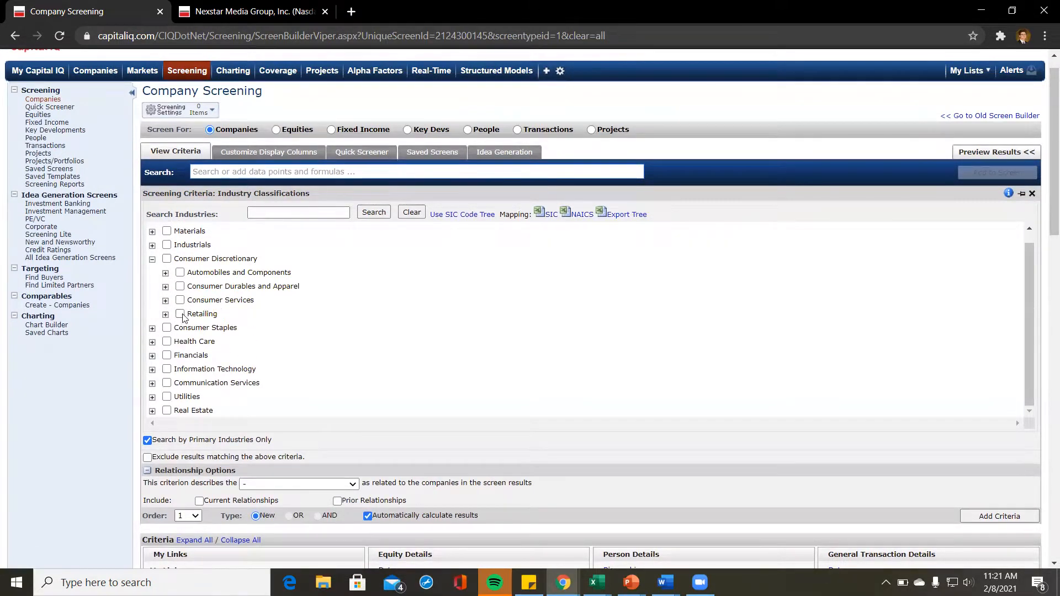
click(284, 213)
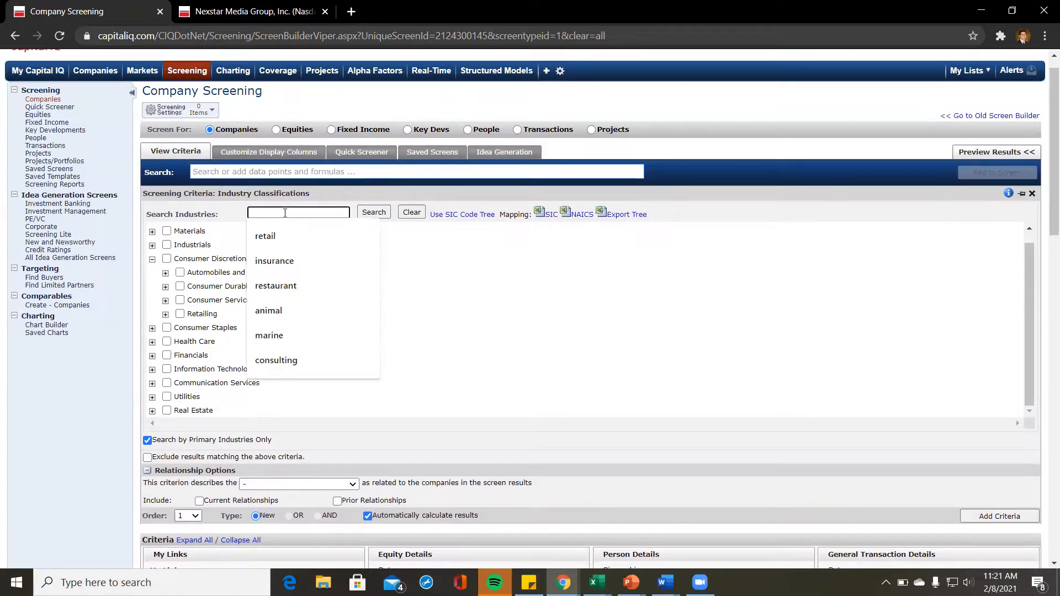
text(retail)
key(Return)
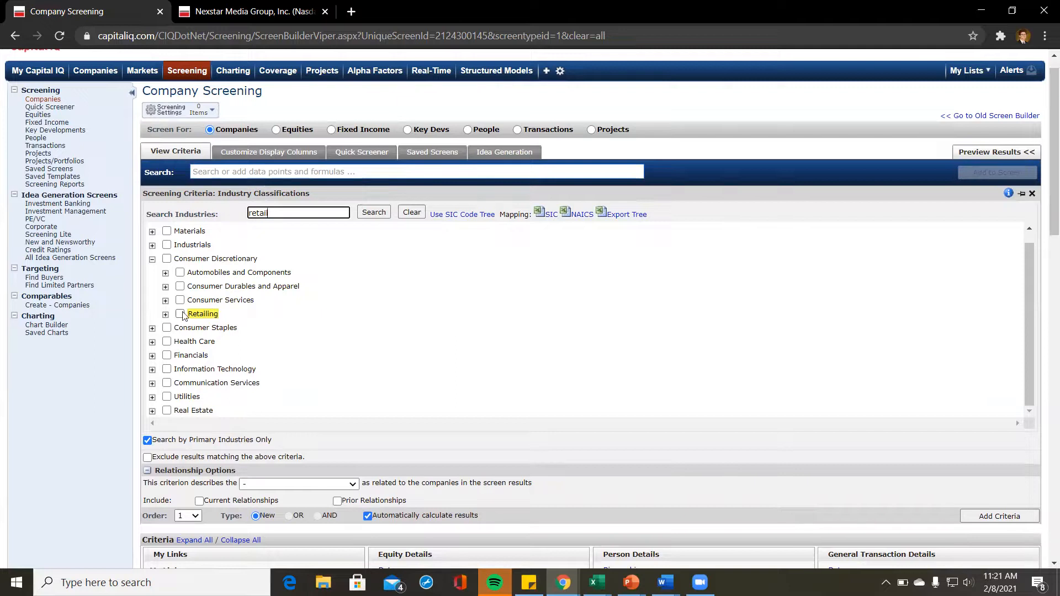
Step: Tick Retailing as the primary industry and add it as a screen criterion
scroll(193, 287, up, 1)
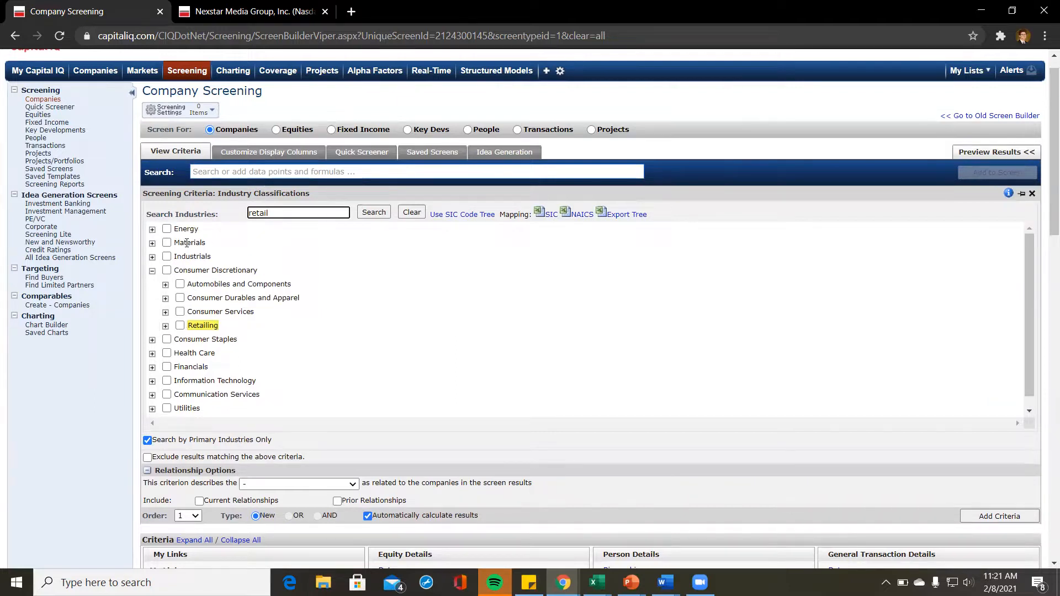
click(179, 326)
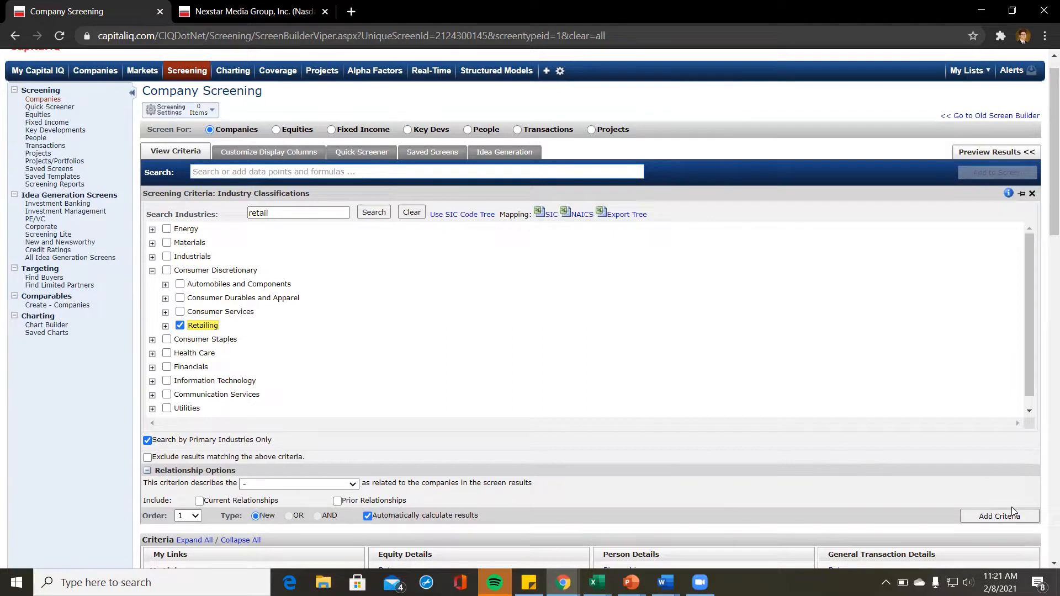
click(168, 327)
scroll(235, 353, down, 2)
scroll(235, 355, up, 1)
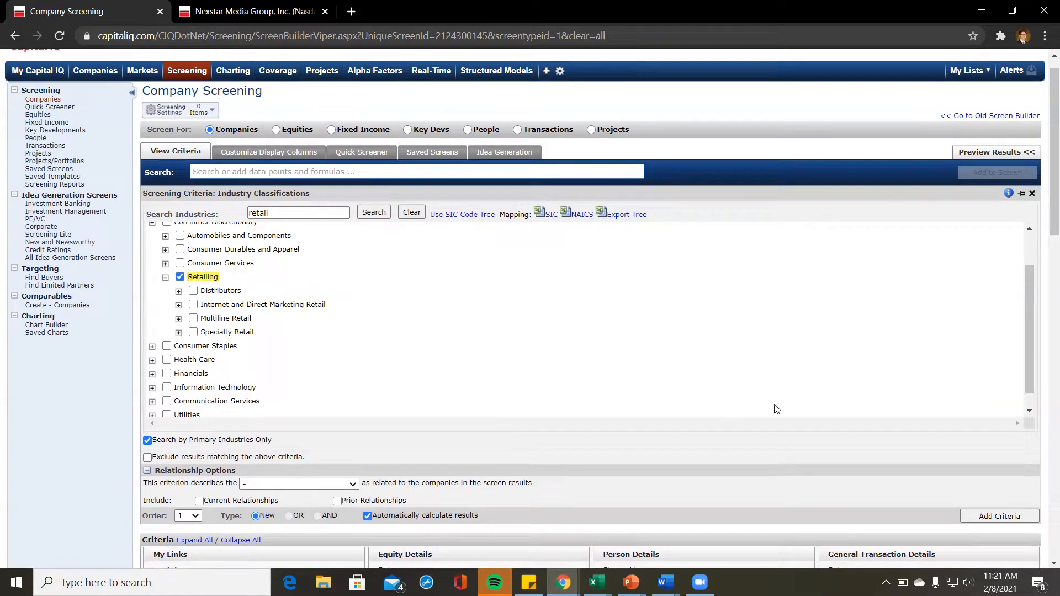
click(988, 516)
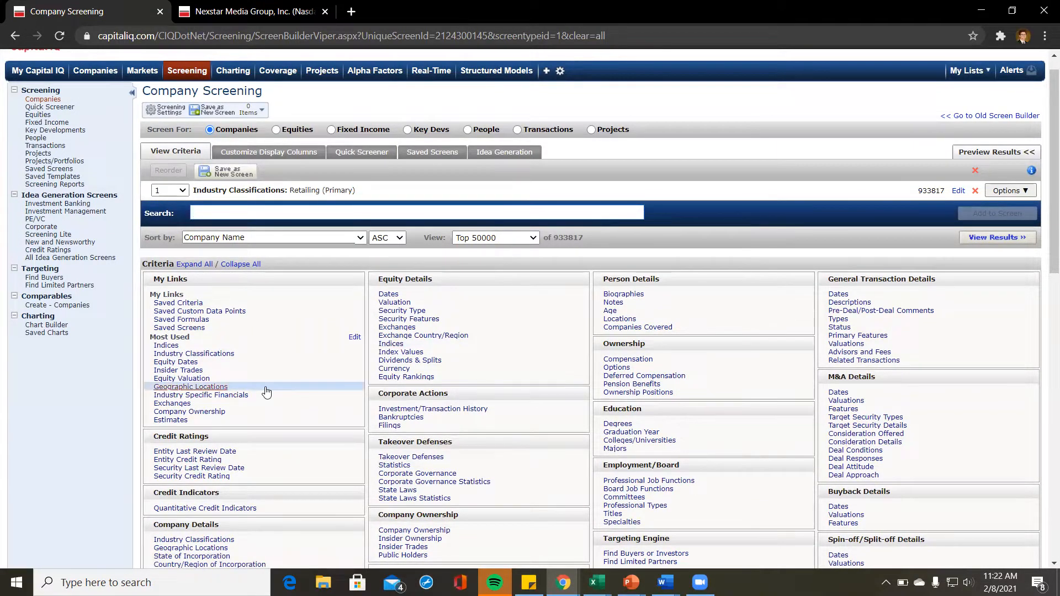
Step: Open the Equity Details index membership criteria
scroll(228, 413, down, 2)
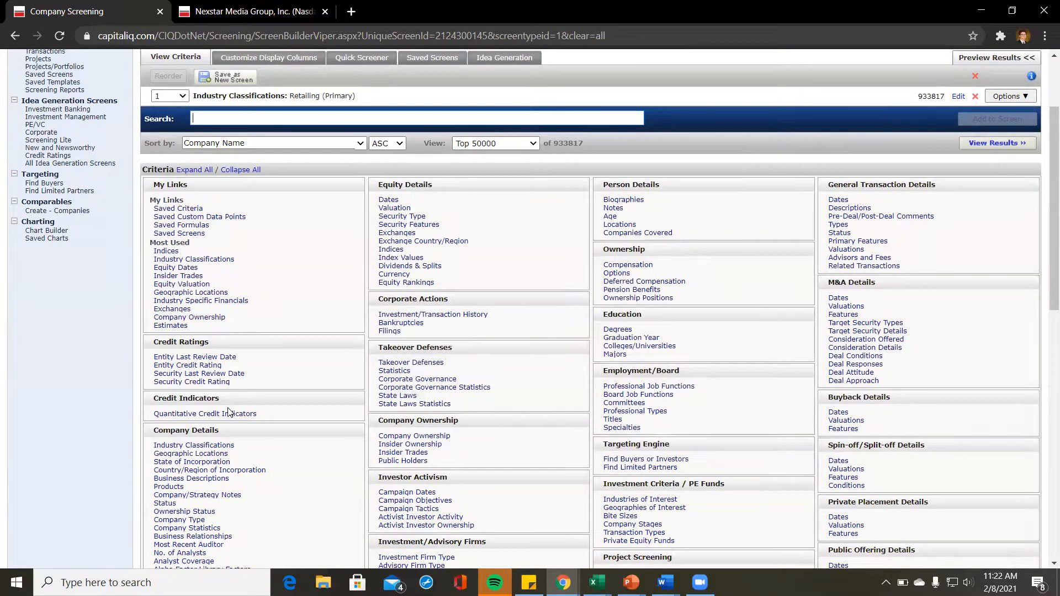
scroll(229, 413, down, 2)
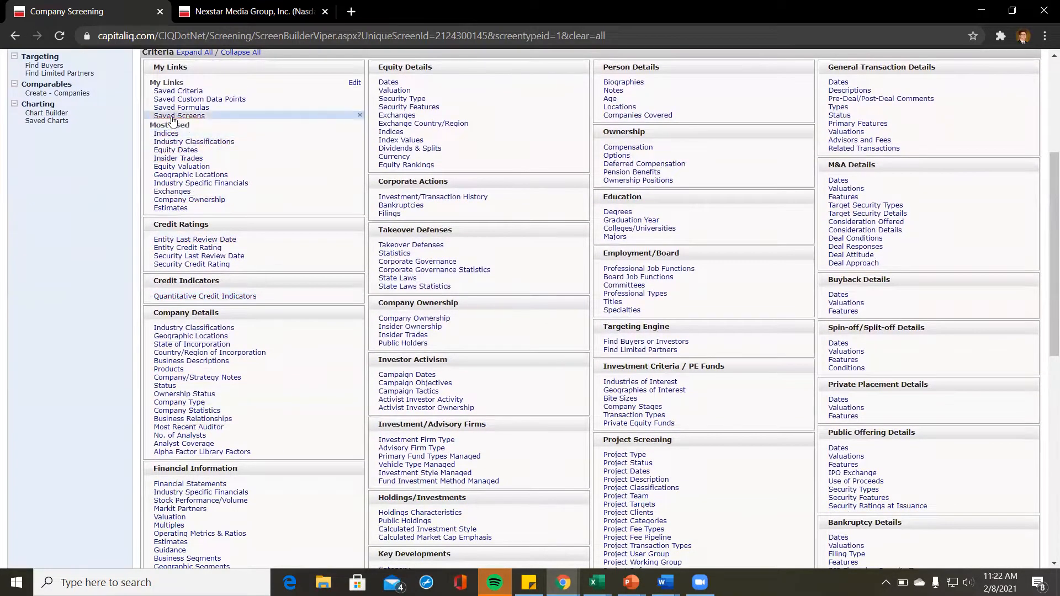
scroll(331, 174, down, 1)
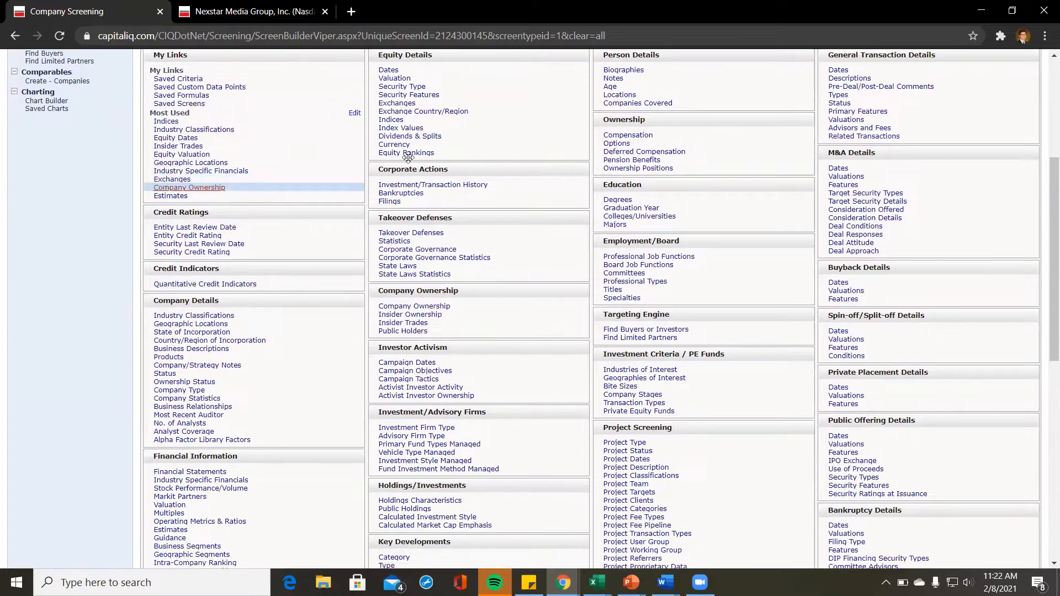
scroll(464, 87, up, 1)
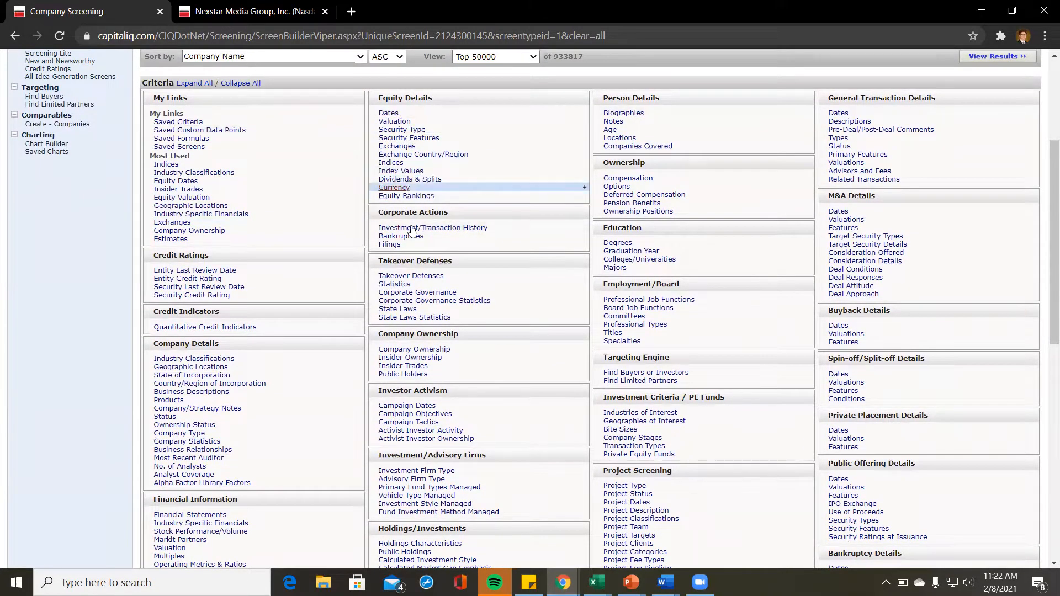
click(390, 163)
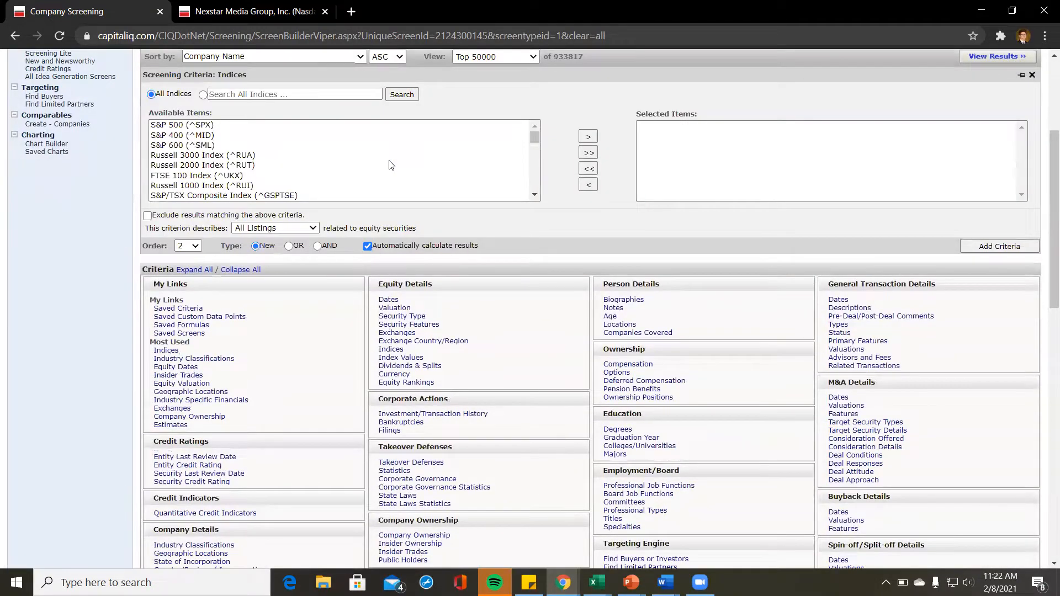
Step: Add a Primary Listing criterion for Russell 2000 Index (^RUT) constituents
scroll(299, 172, down, 2)
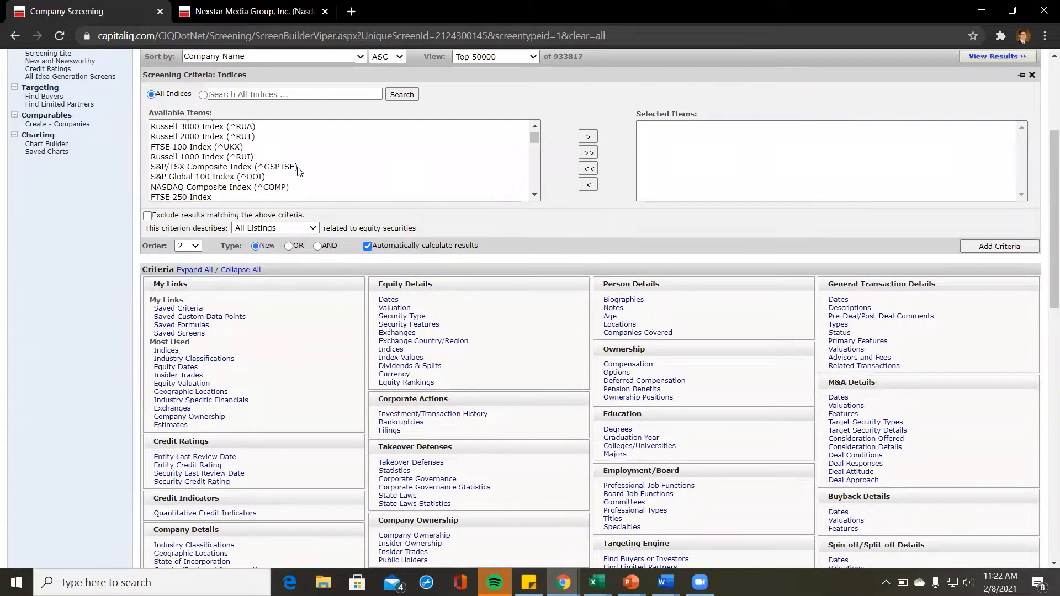
scroll(298, 172, down, 2)
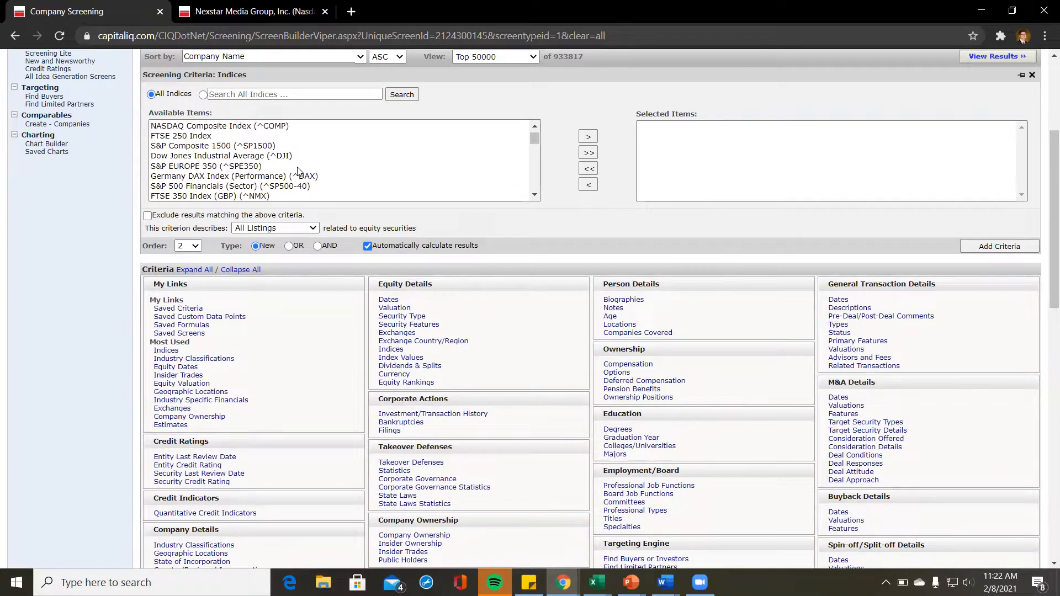
scroll(298, 172, down, 2)
scroll(299, 172, up, 5)
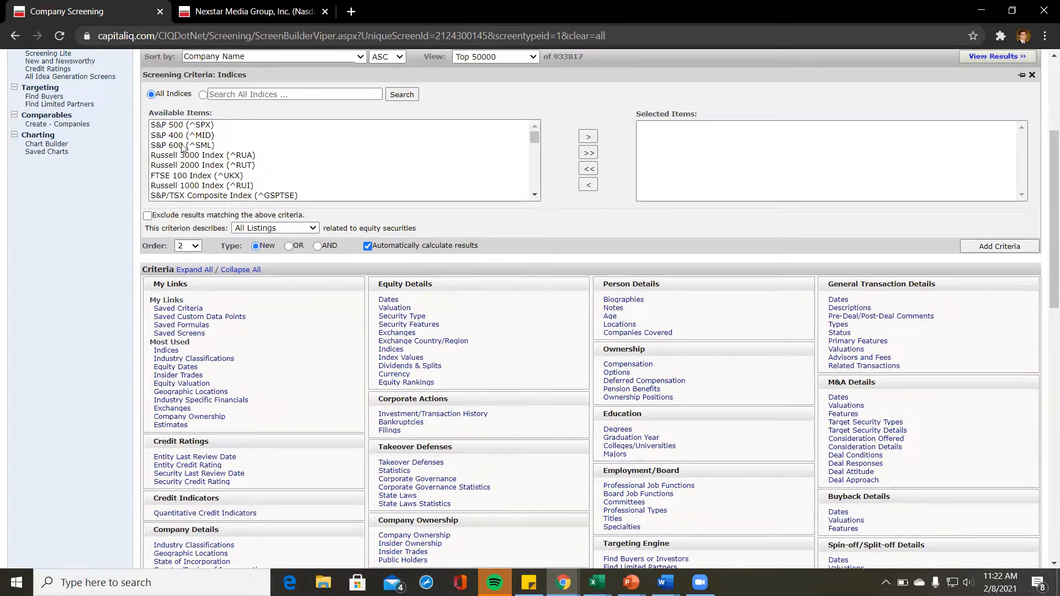
click(301, 231)
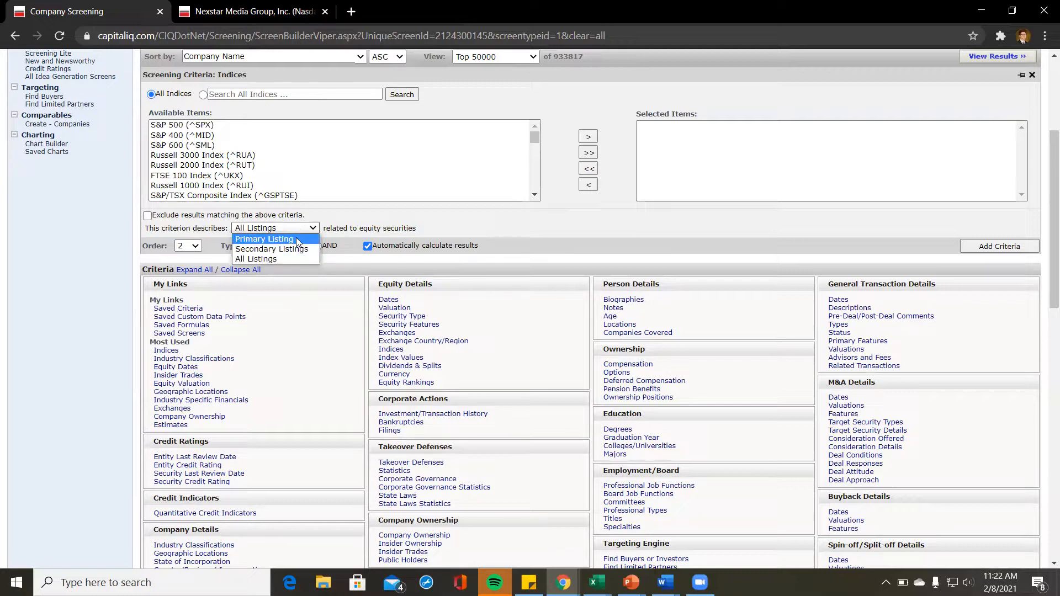
click(298, 239)
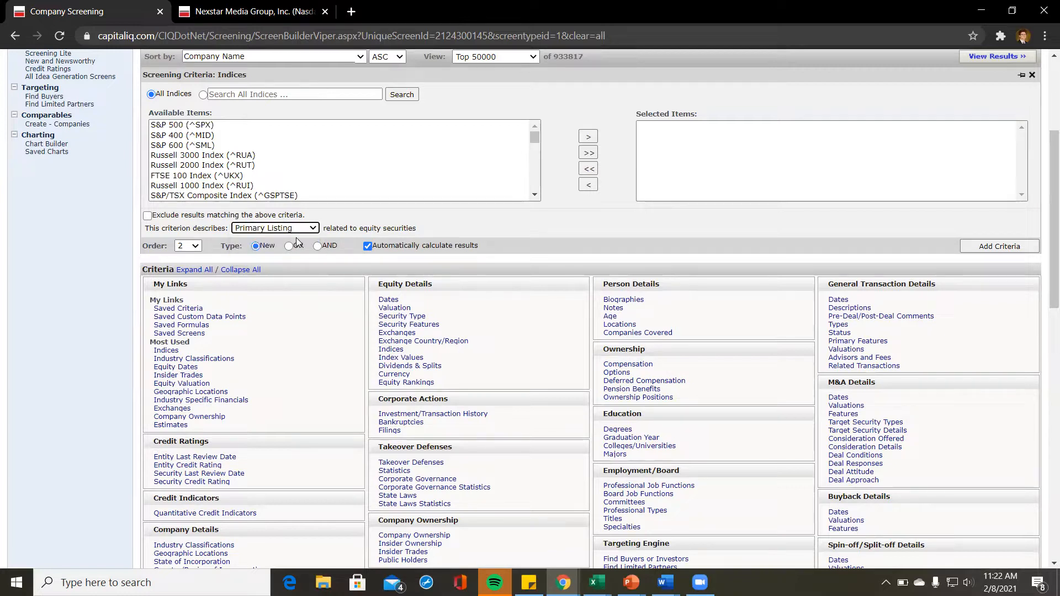
click(239, 167)
double_click(239, 166)
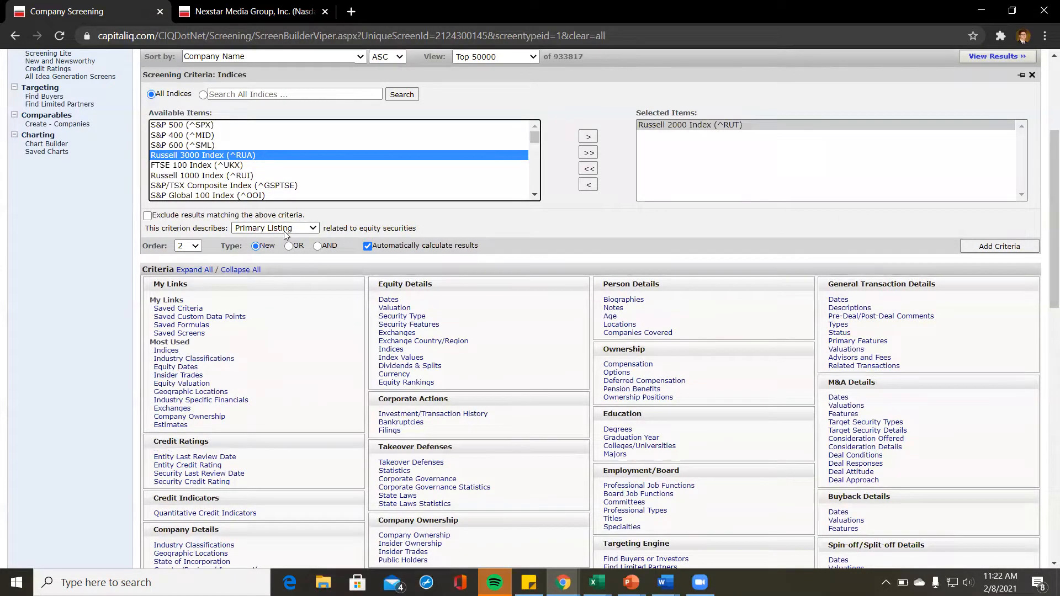
click(999, 247)
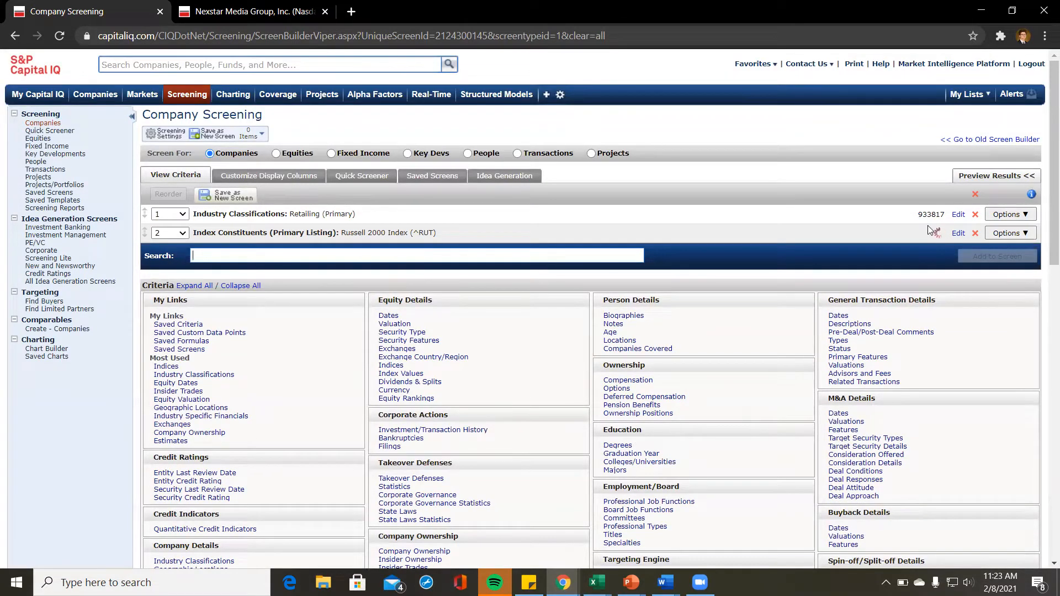
Step: With the screen at 71 companies, begin a new criteria search for gross margin
click(224, 256)
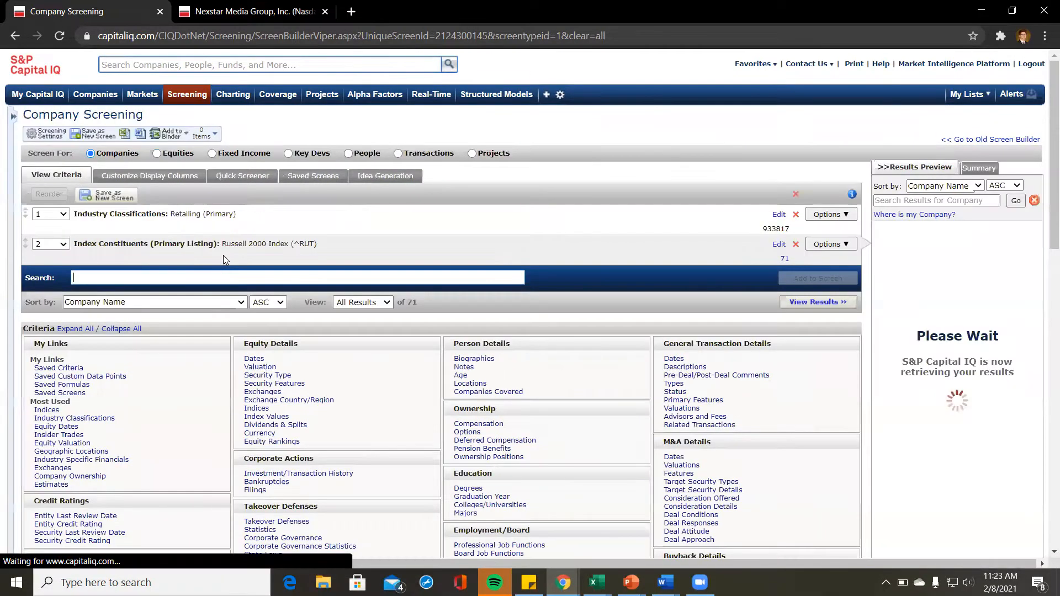
click(275, 274)
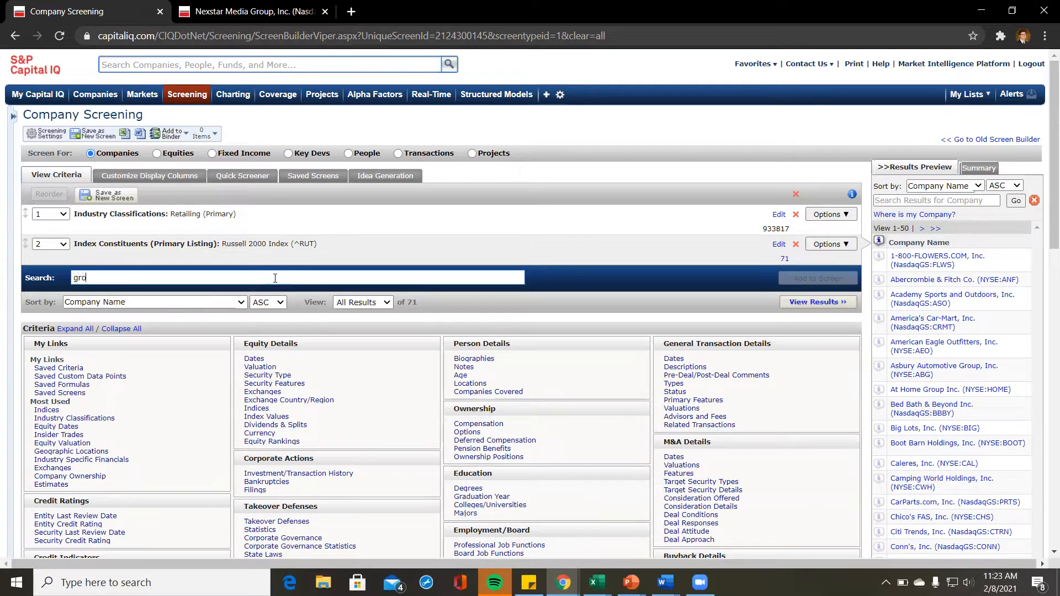
Step: Search 'gross margin' and open the Gross Margin % criterion, set to Greater Than over LTM
text(ss)
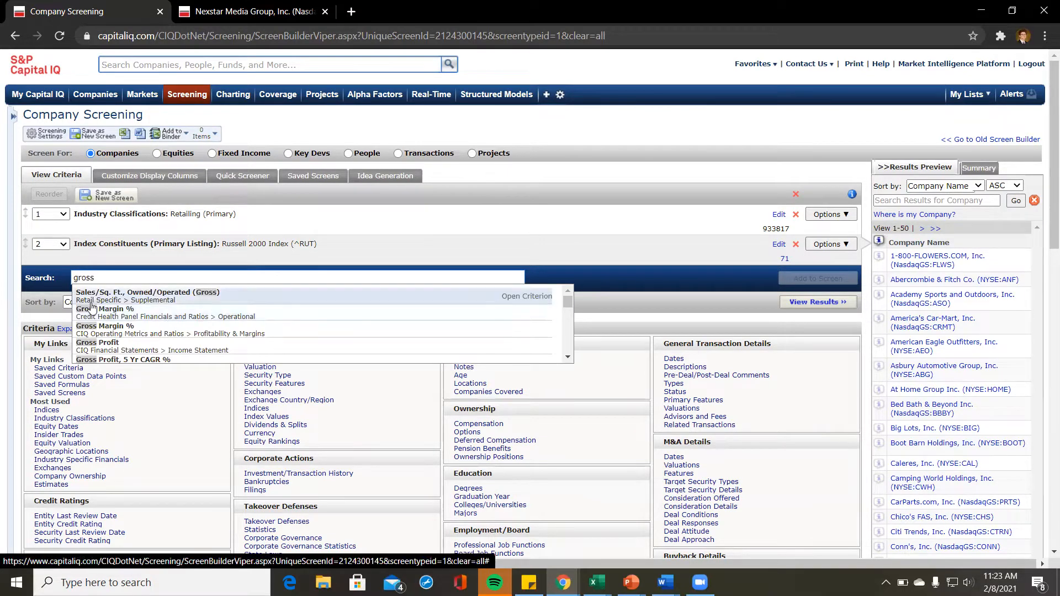
text( margin)
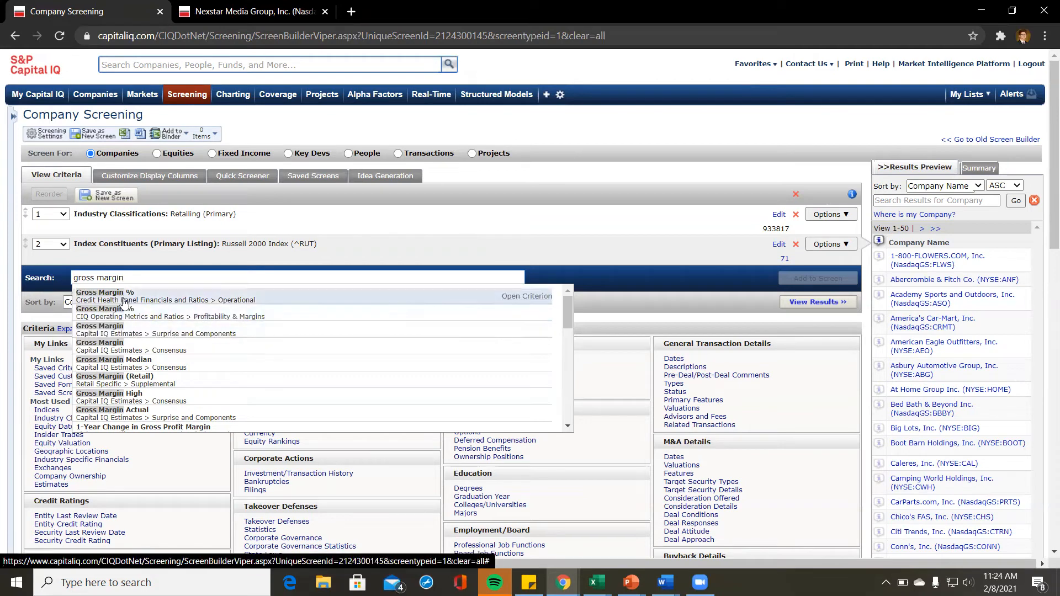
click(526, 313)
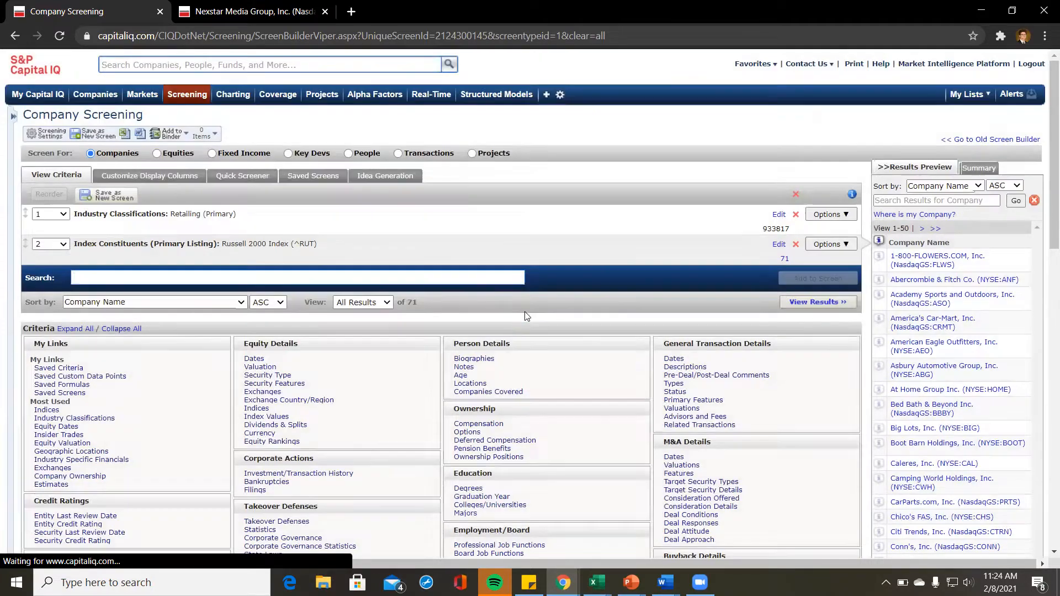
scroll(705, 383, down, 1)
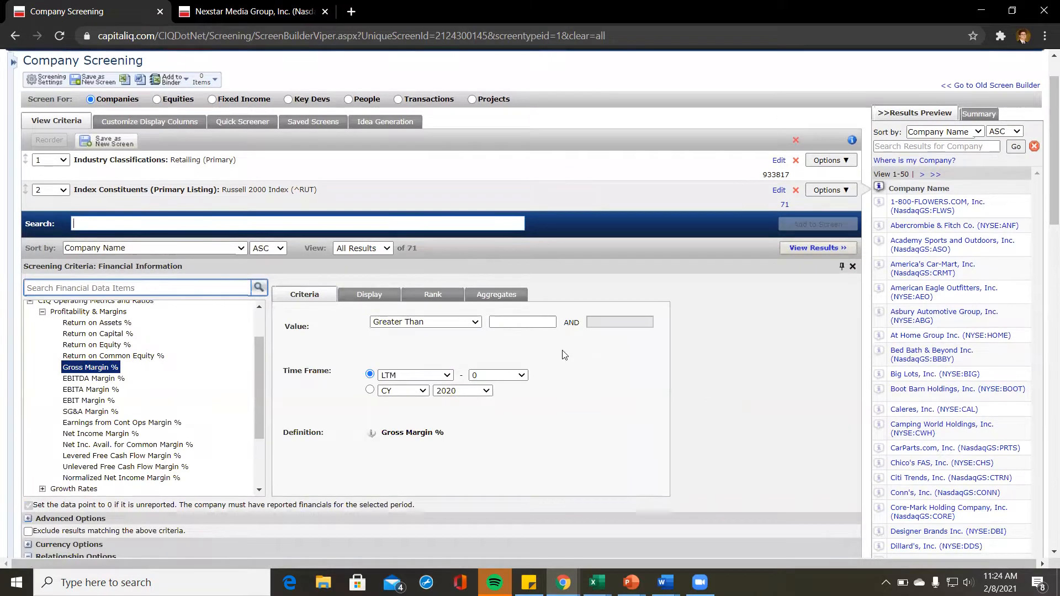
Step: Require LTM Gross Margin % greater than 40, narrowing the screen to 26 companies
click(537, 322)
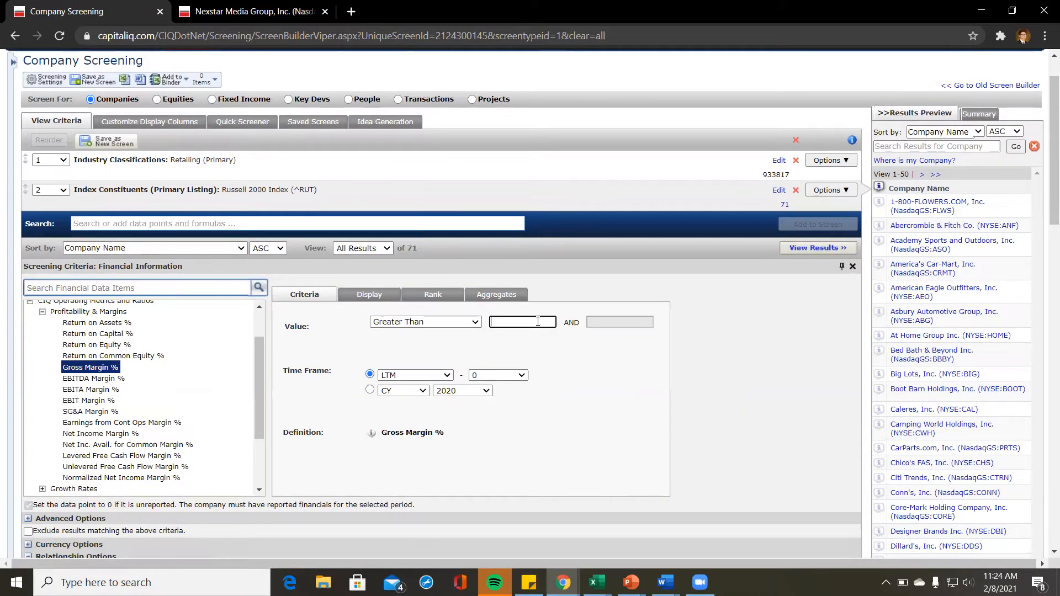
text(40)
scroll(678, 406, down, 2)
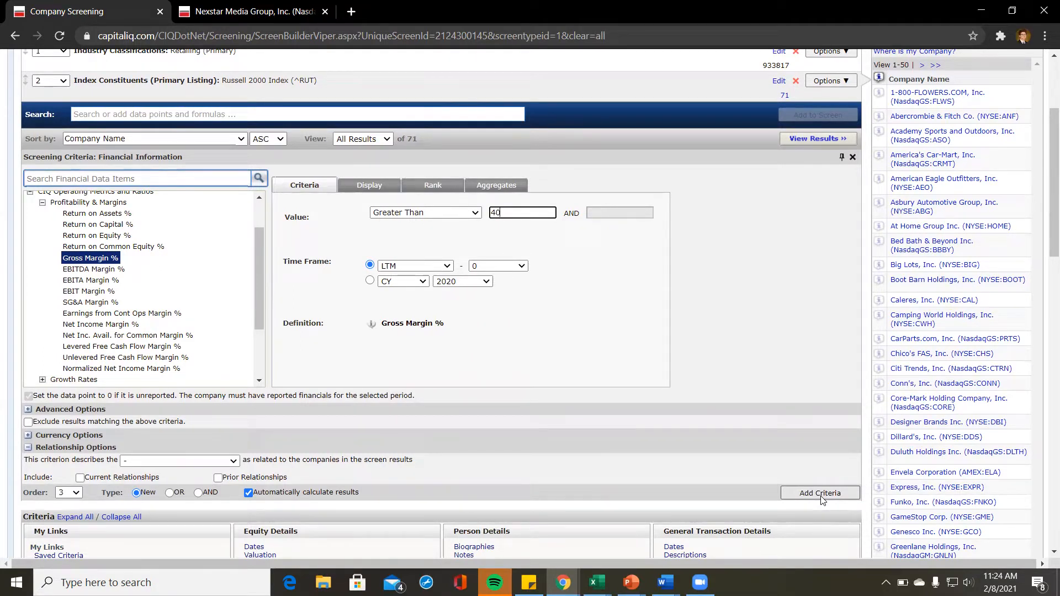
click(820, 493)
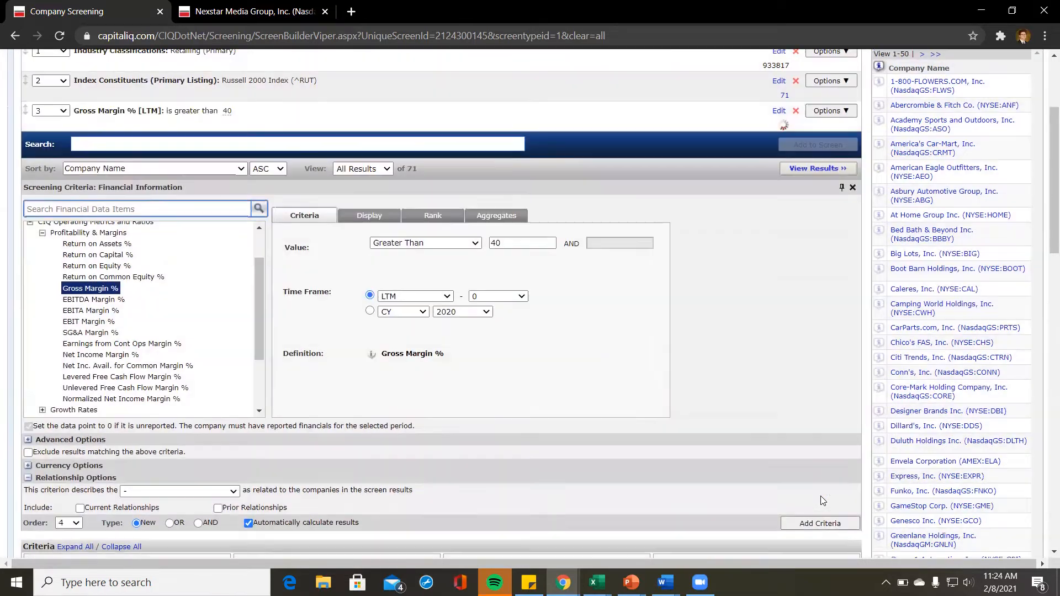
scroll(788, 334, up, 1)
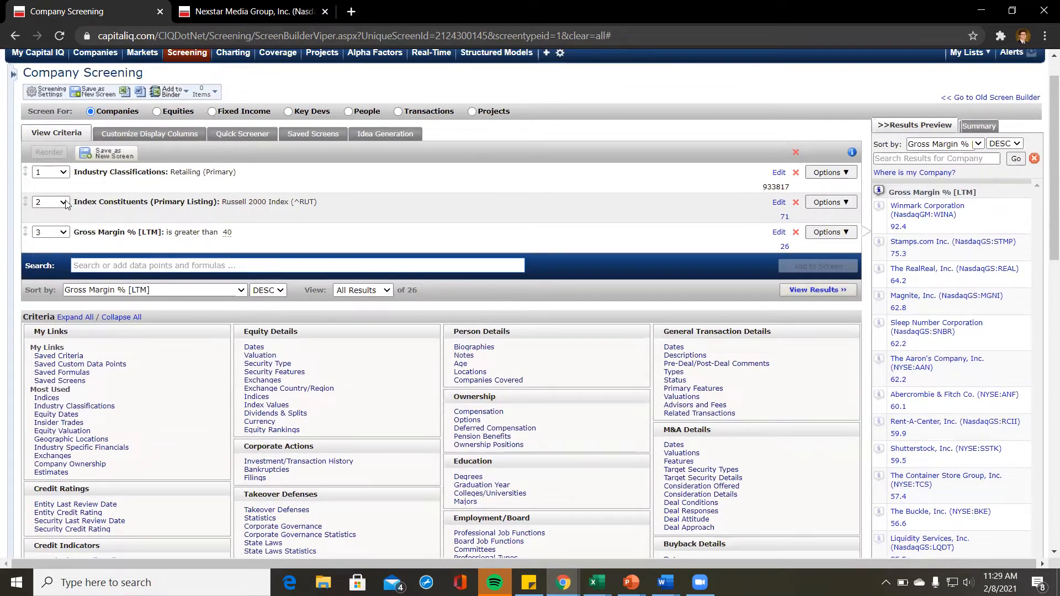
scroll(138, 254, down, 5)
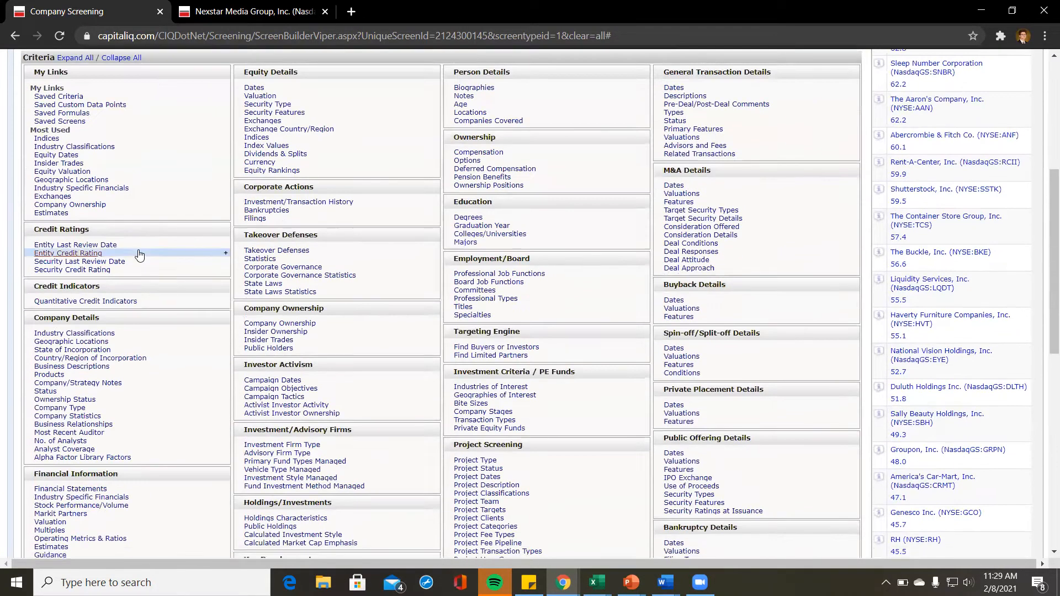
scroll(137, 253, up, 4)
click(184, 188)
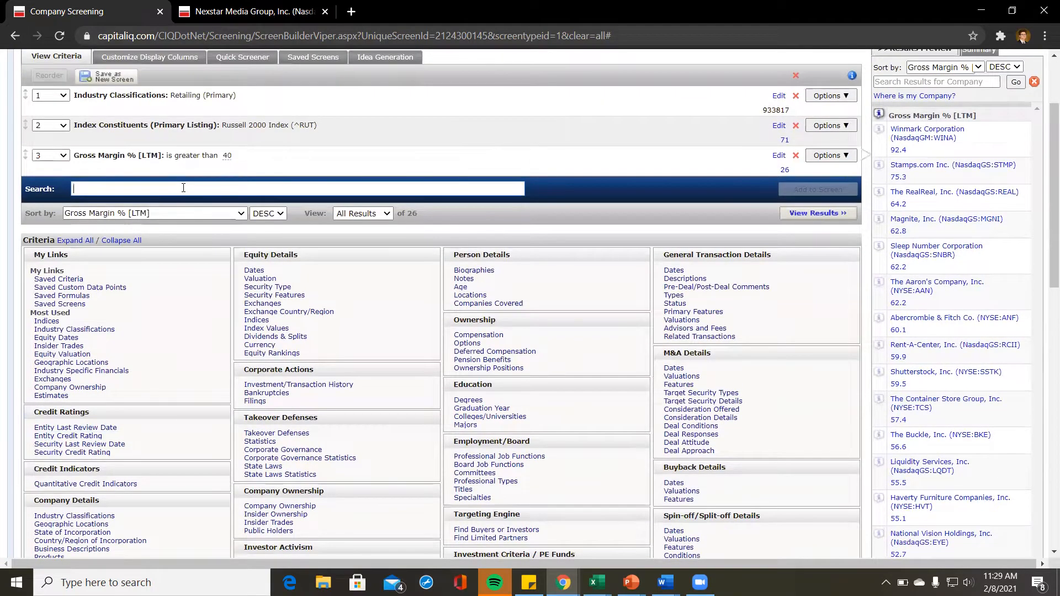
Step: Search 'growth' and open the Financial Information Operating Metrics & Ratios criteria
text(growth)
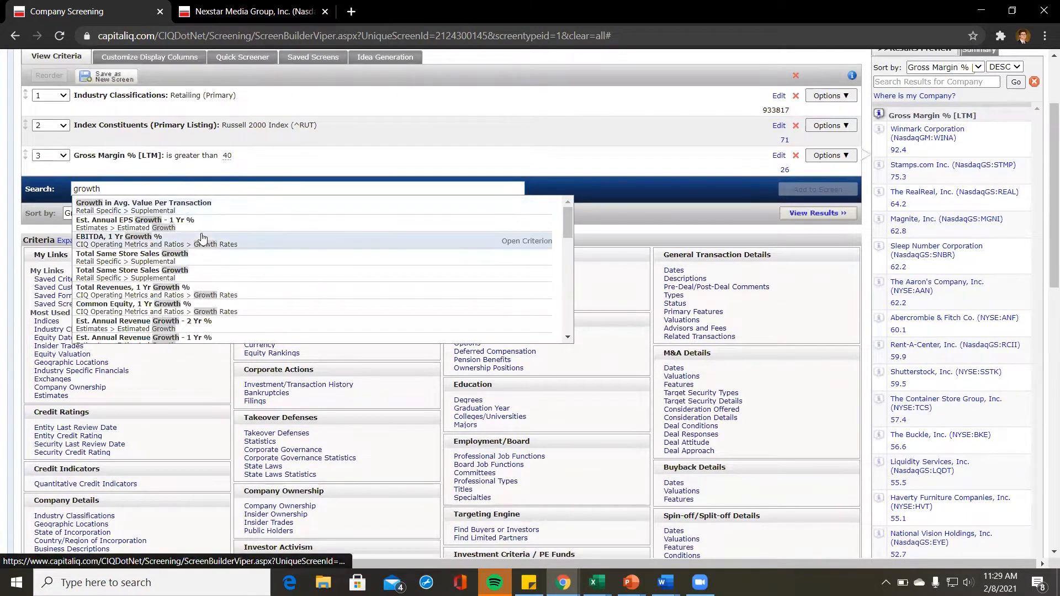
scroll(202, 238, down, 2)
scroll(202, 238, up, 2)
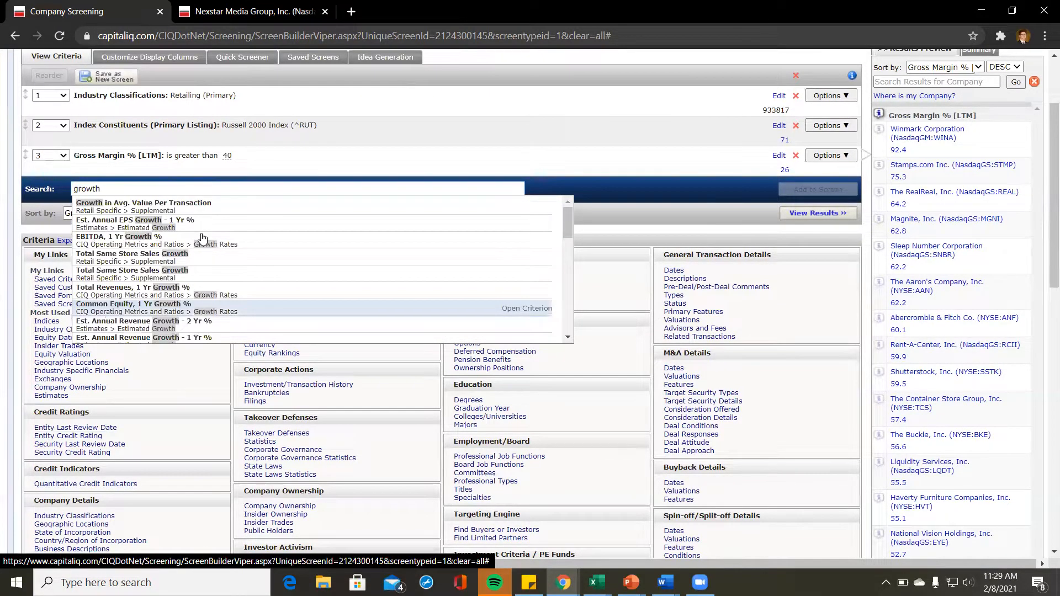
click(203, 239)
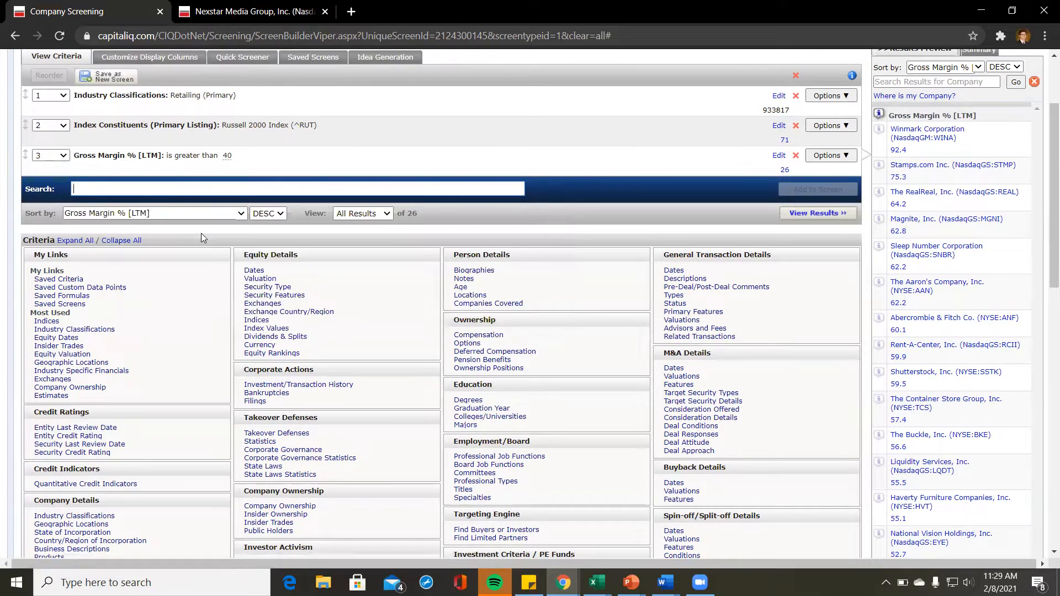
scroll(238, 270, down, 7)
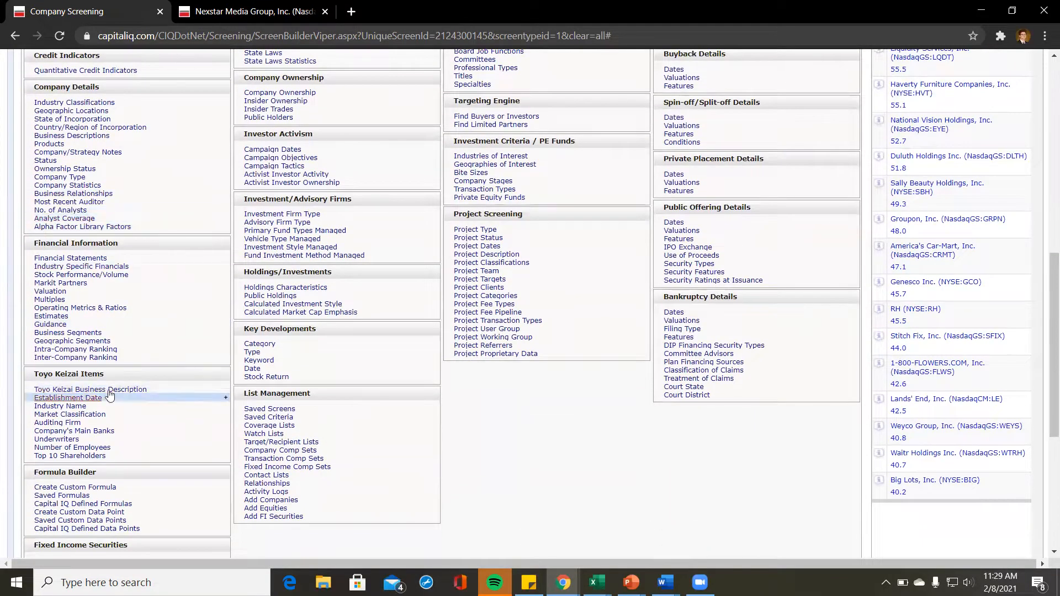
click(101, 308)
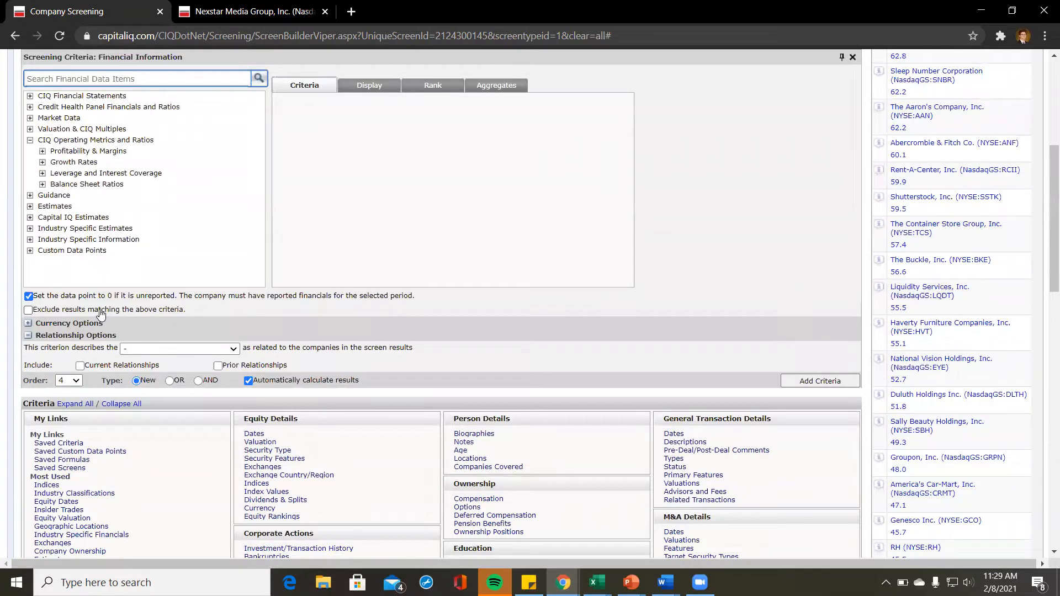
Step: Expand Growth Rates and choose Total Revenues, 5 Yr CAGR % as the criterion
click(43, 162)
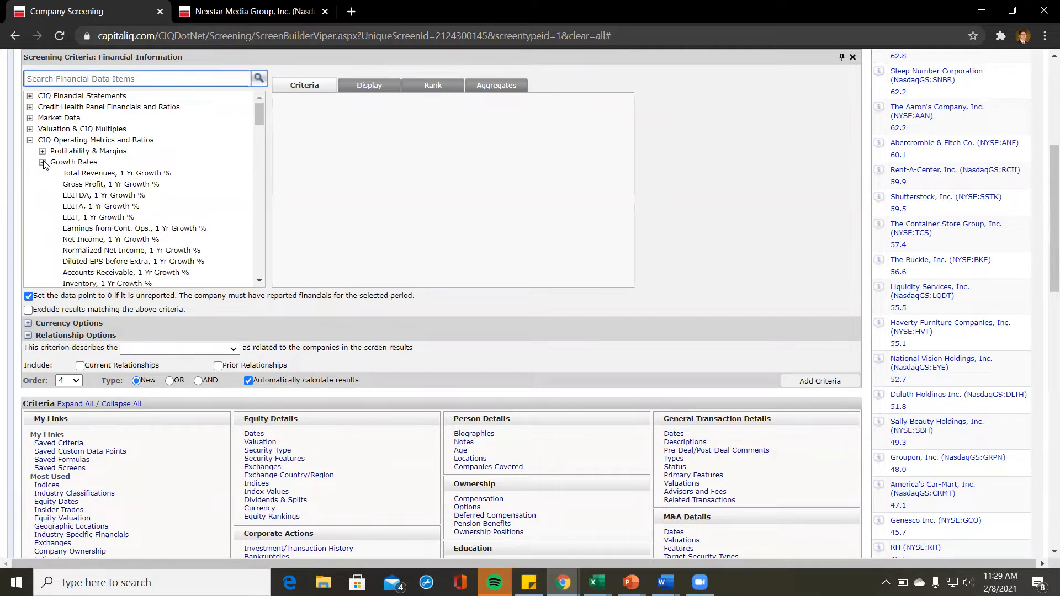
scroll(145, 200, down, 3)
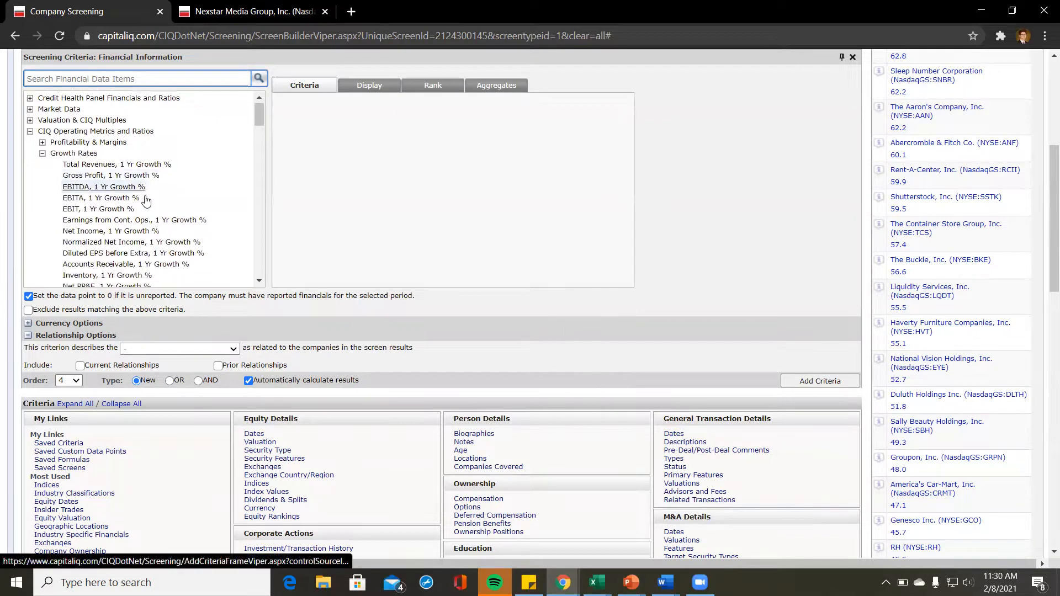
scroll(147, 200, down, 5)
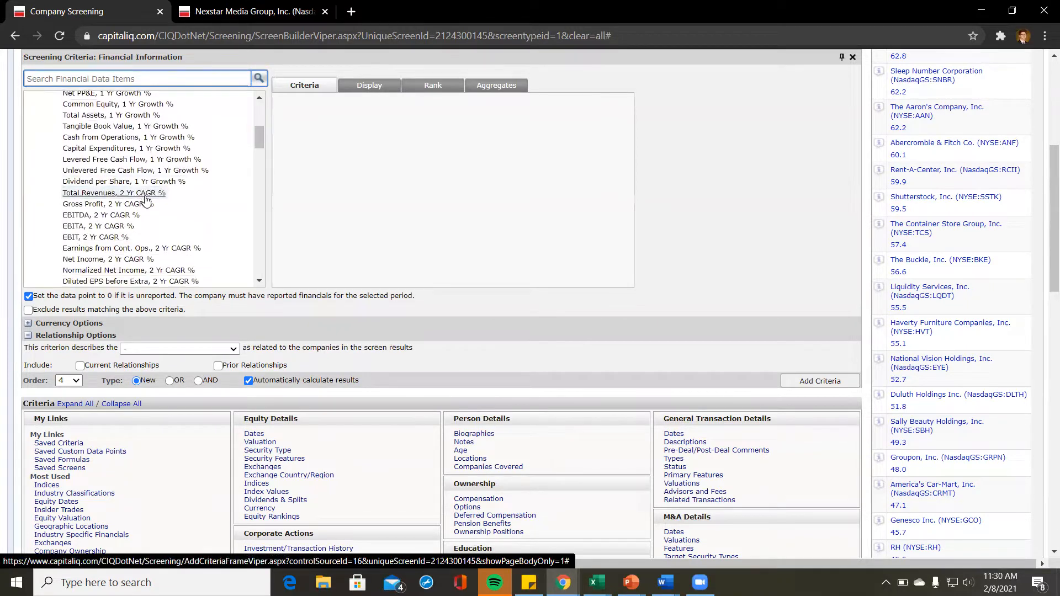
scroll(147, 200, up, 4)
scroll(146, 200, down, 3)
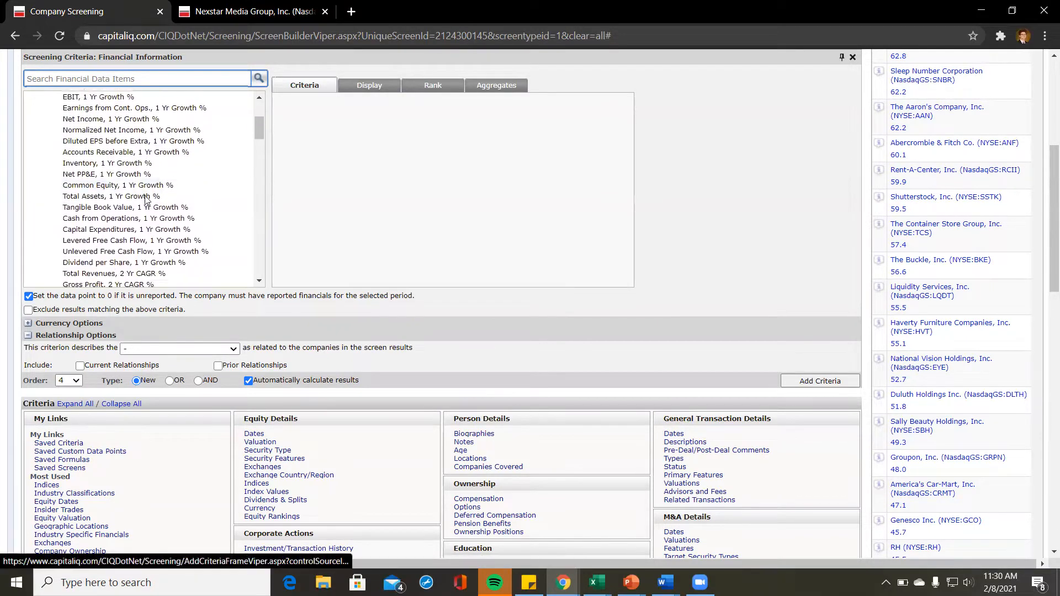
scroll(147, 200, down, 3)
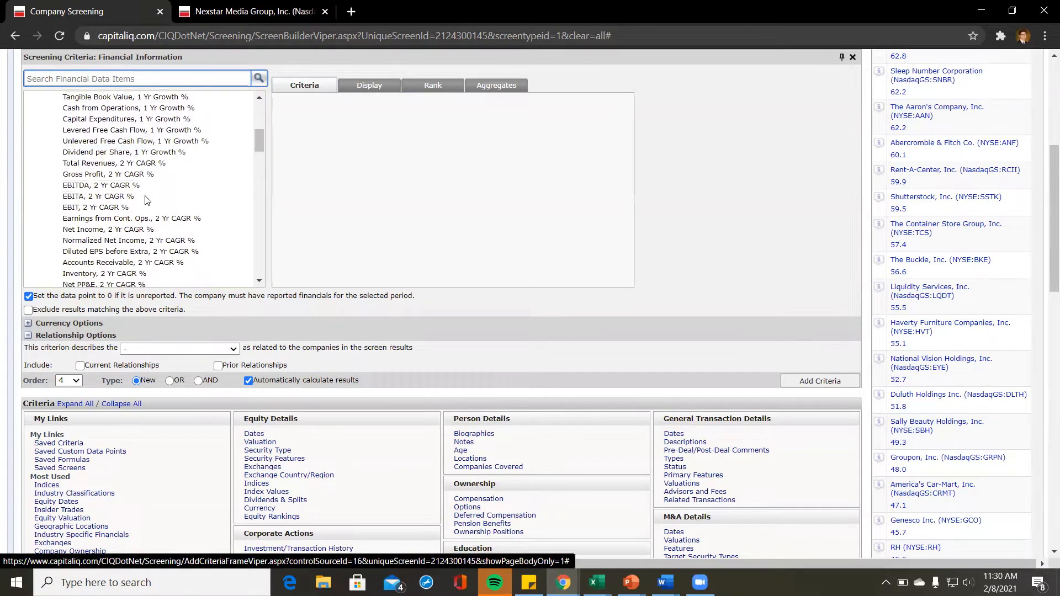
scroll(146, 201, down, 7)
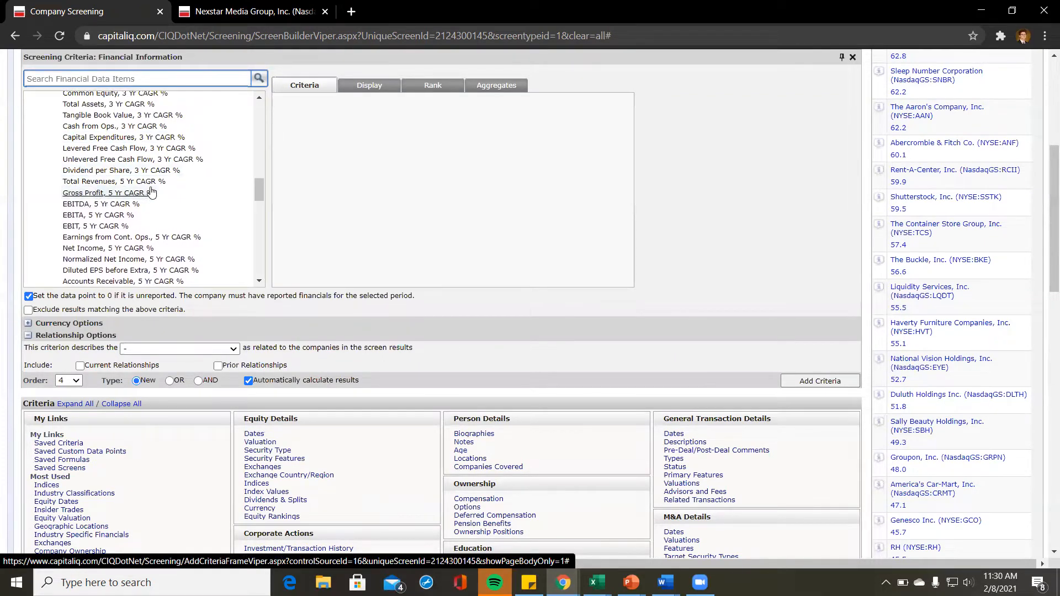
click(150, 182)
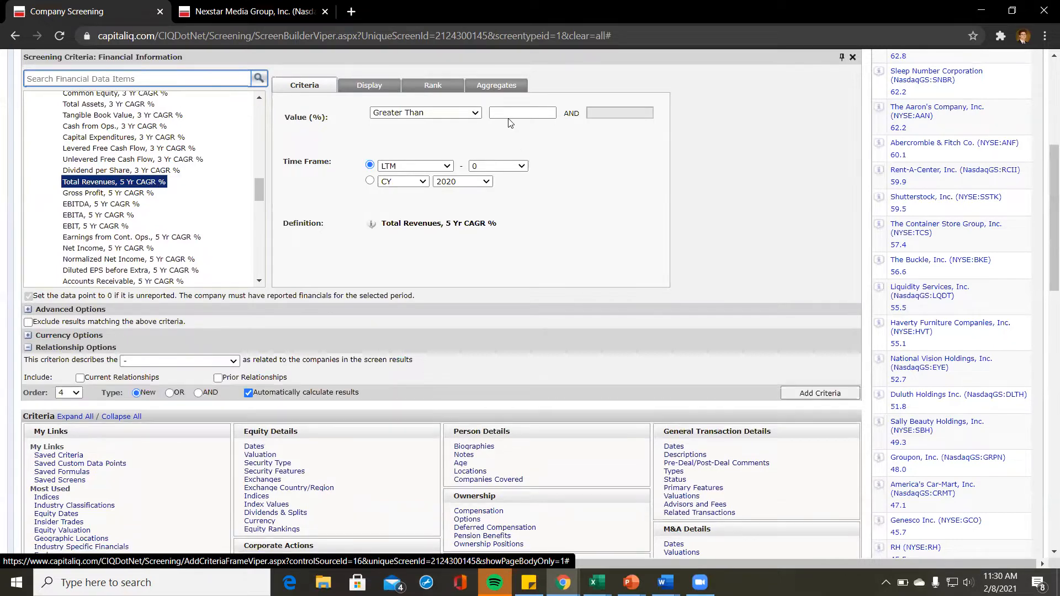
Step: Require Total Revenues 5 Yr CAGR % above 5, leaving 7 companies
click(510, 113)
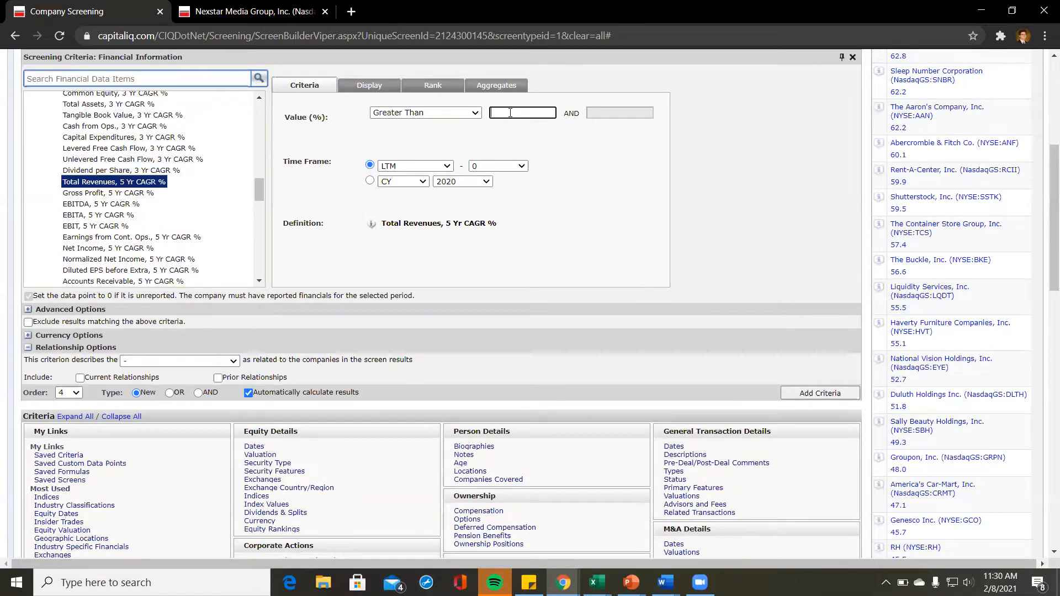
text(5)
click(847, 395)
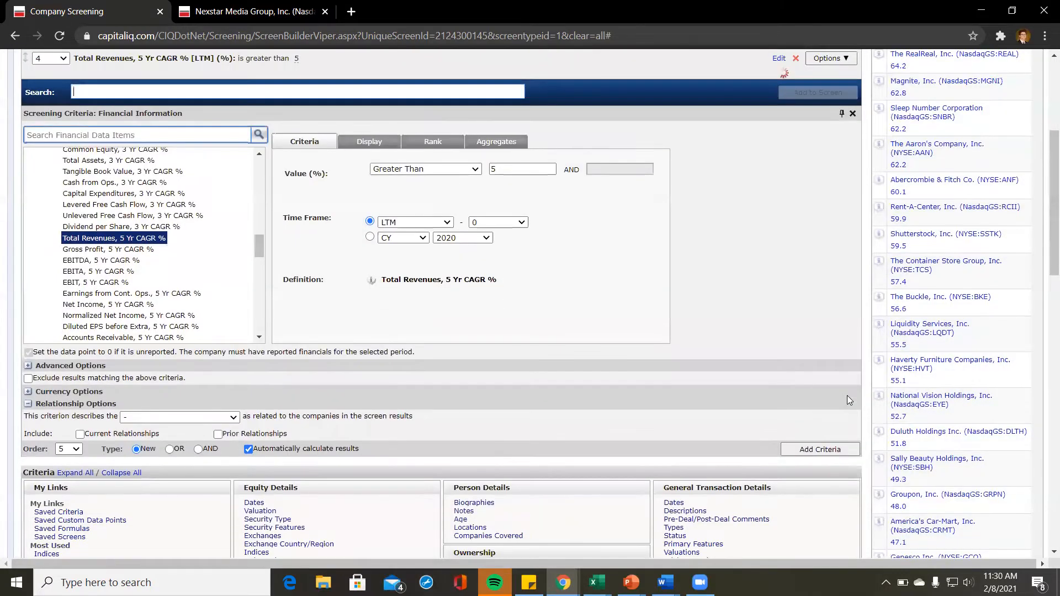
scroll(743, 302, up, 3)
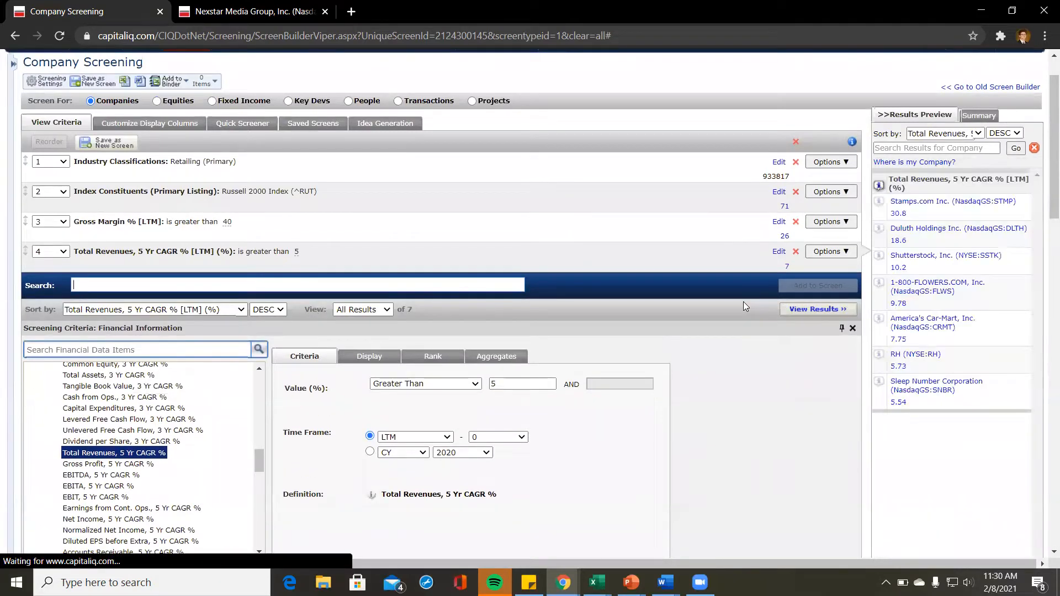
Step: View the full results for the 7 matching companies, then return to the screen builder
click(787, 267)
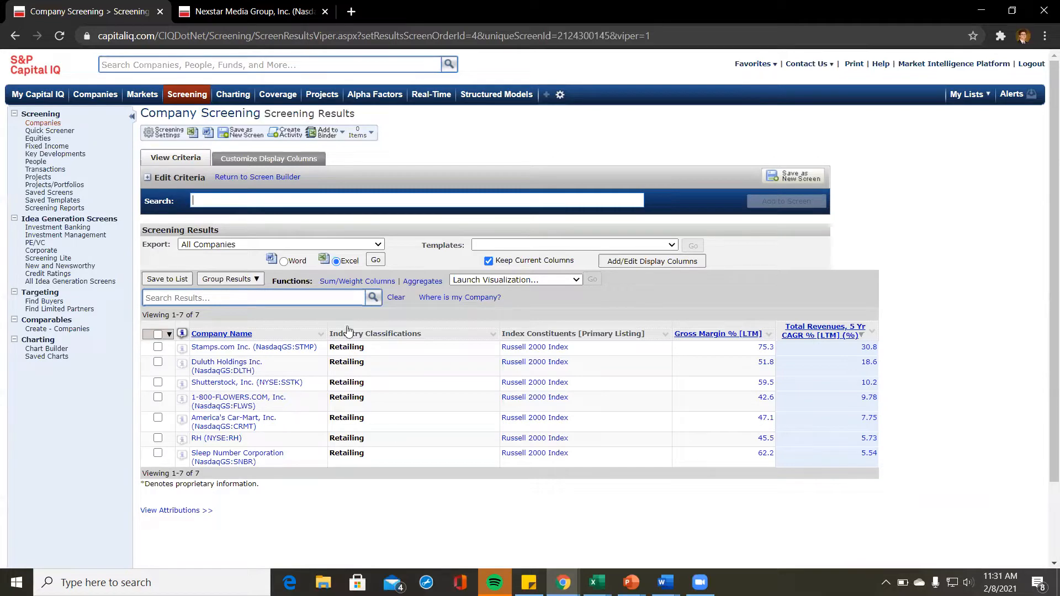
click(279, 181)
click(275, 178)
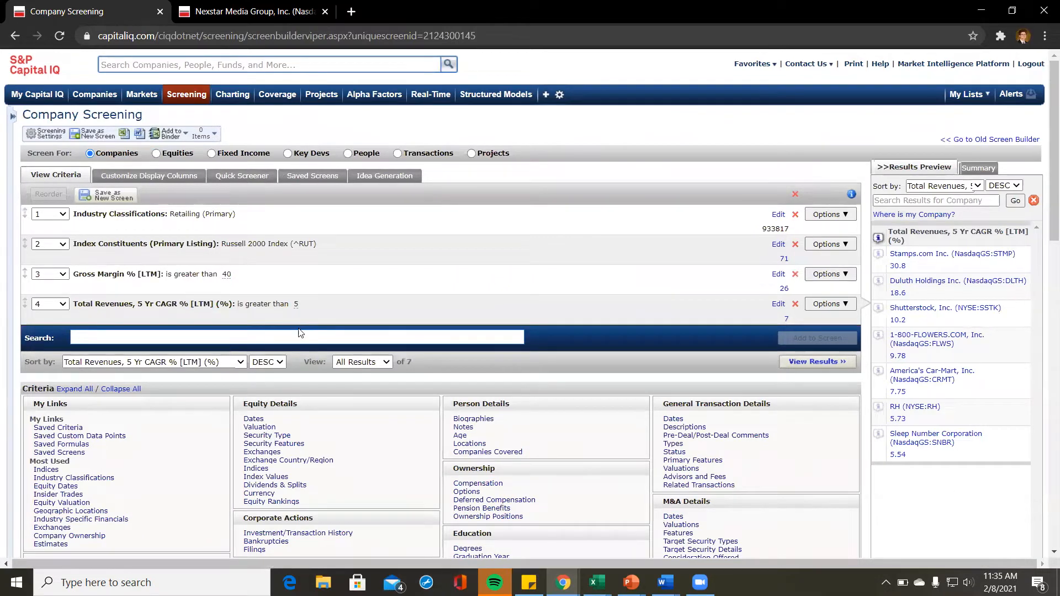
Step: Scroll down through the screen builder's criteria category lists
scroll(300, 336, down, 4)
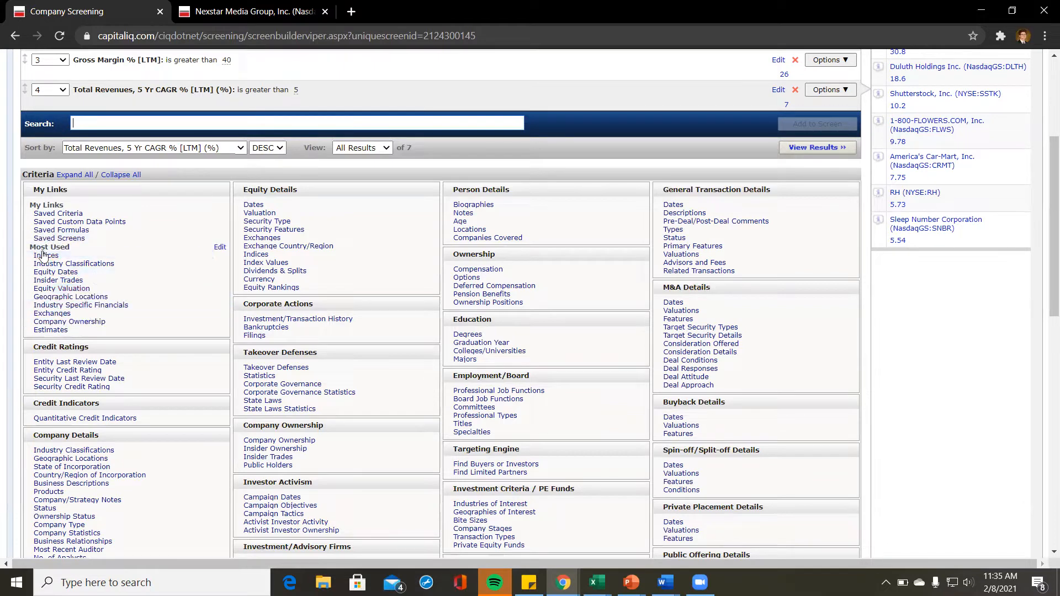
scroll(114, 331, down, 7)
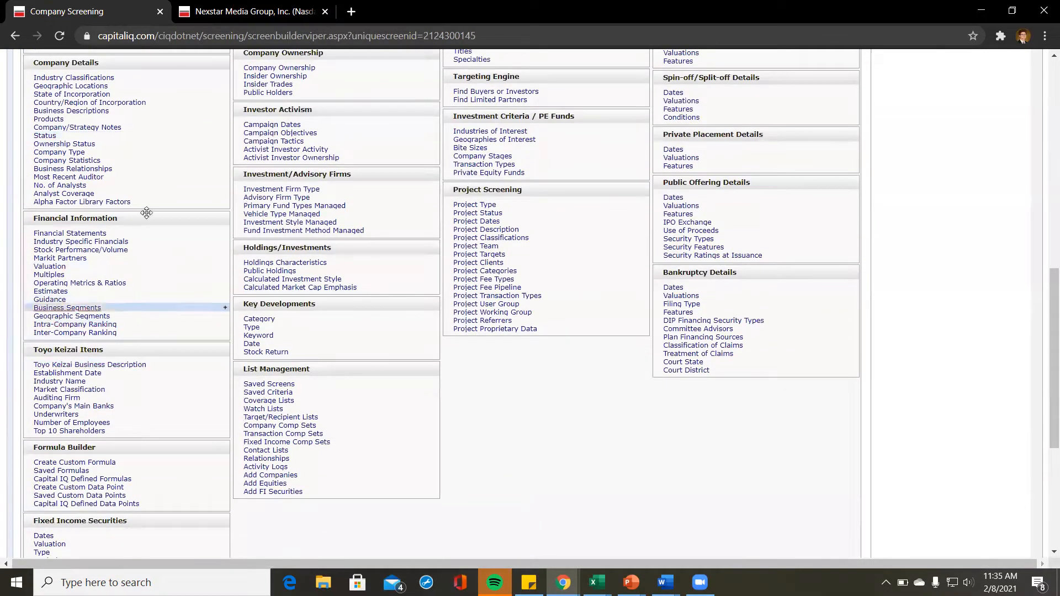
Step: In the industry-specific financials, expand Retail Specific to show items like Total Retail Sq. Ft. (Gross)
click(80, 243)
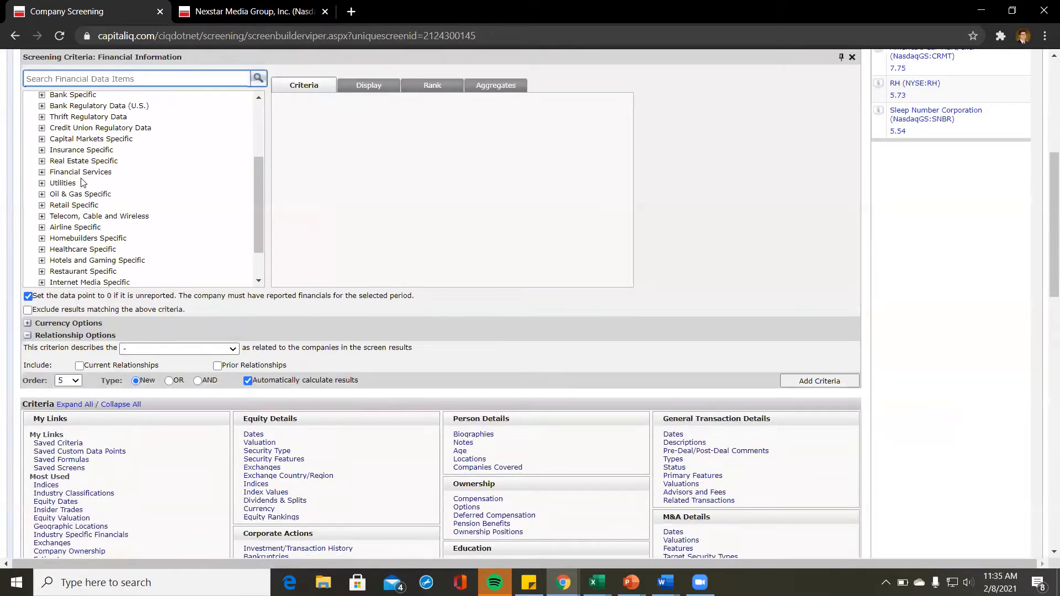
scroll(81, 182, up, 2)
scroll(81, 183, down, 4)
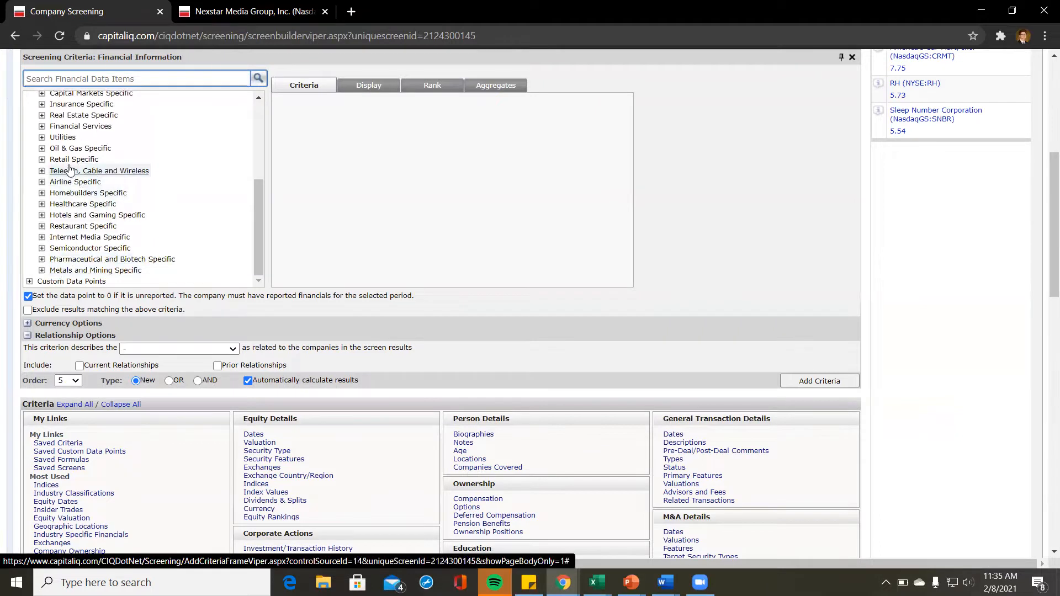
scroll(68, 163, up, 2)
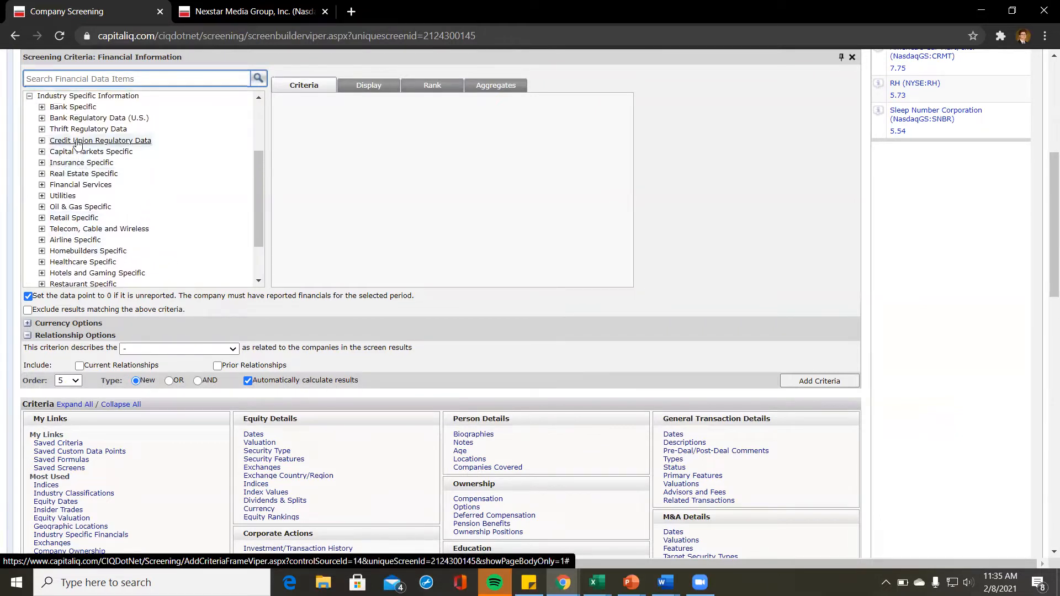
scroll(87, 129, up, 1)
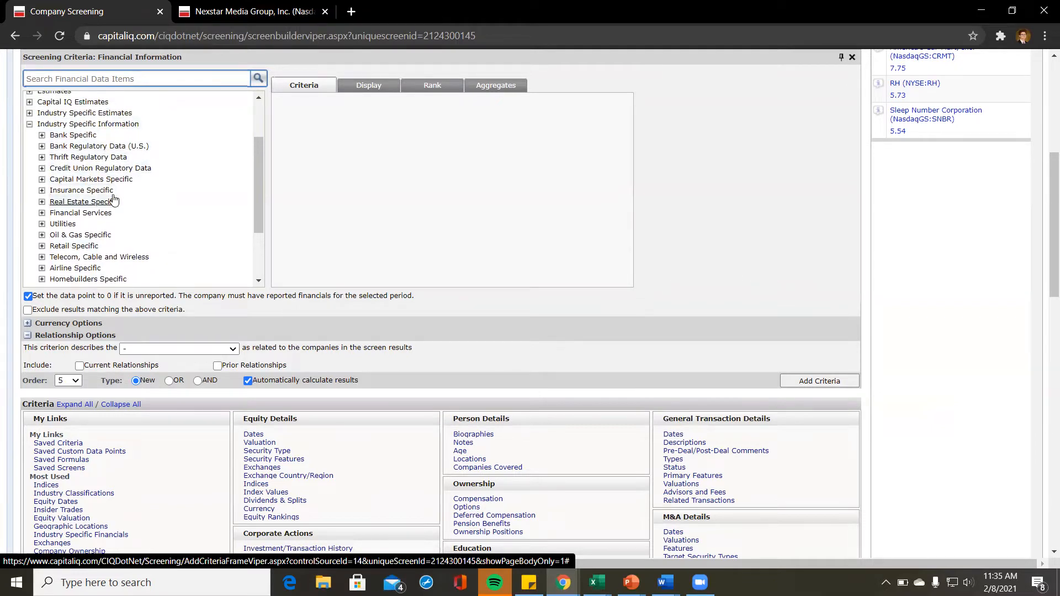
scroll(94, 199, down, 1)
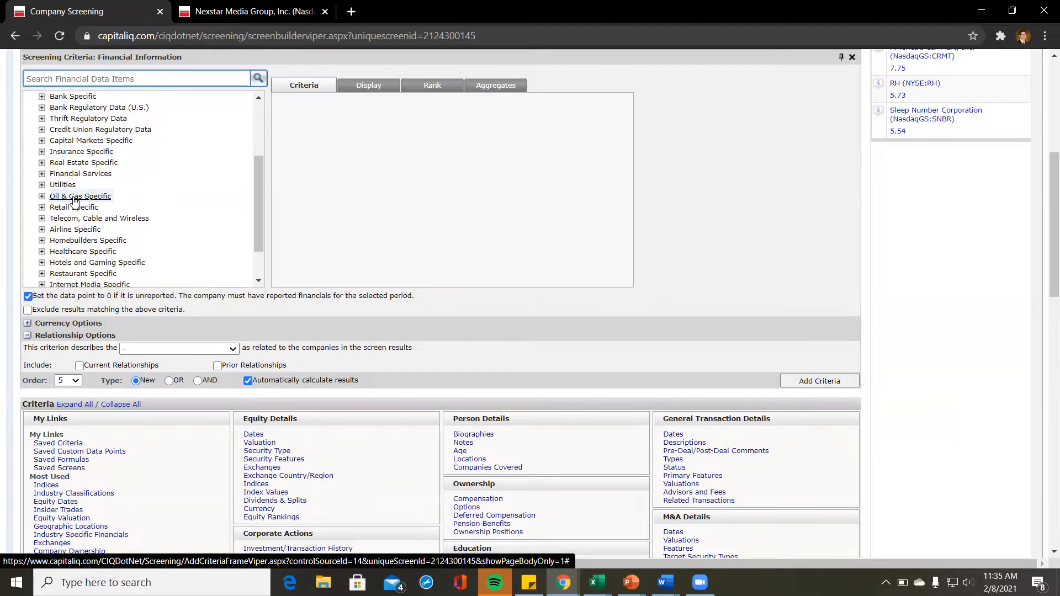
click(41, 197)
scroll(90, 212, down, 10)
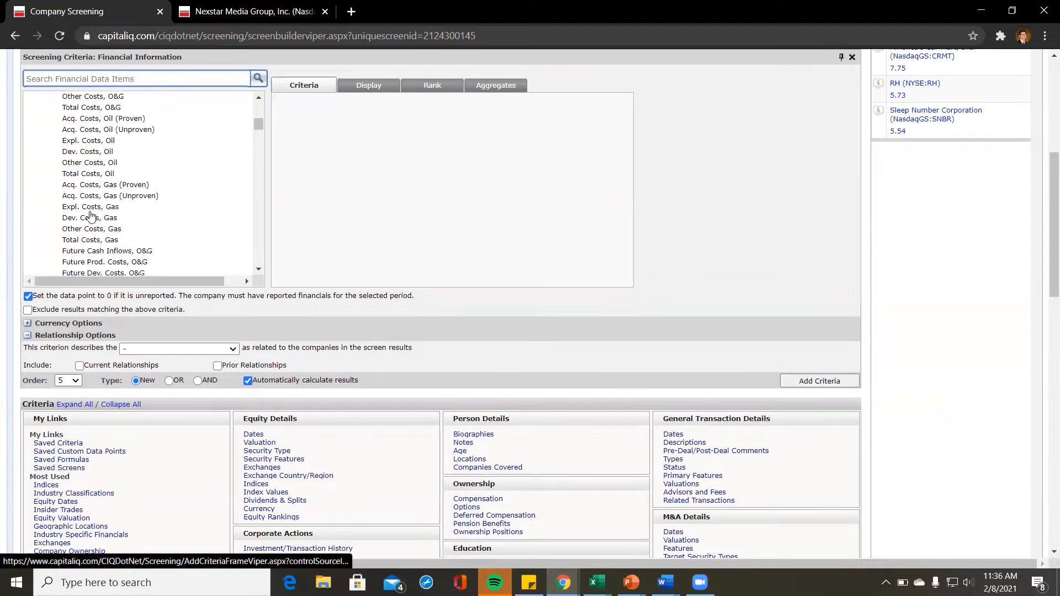
scroll(91, 215, up, 10)
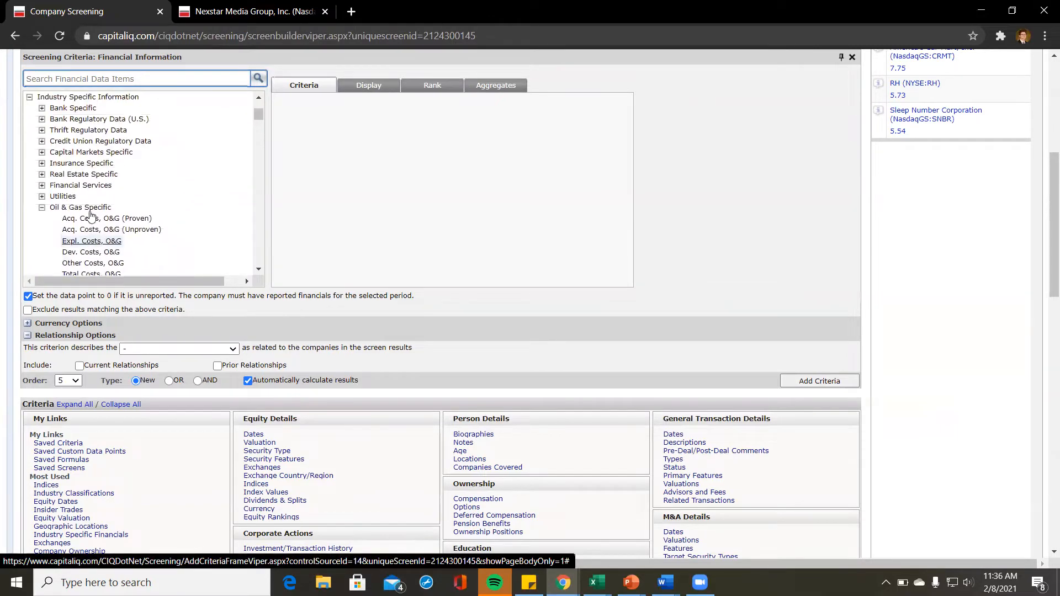
click(41, 209)
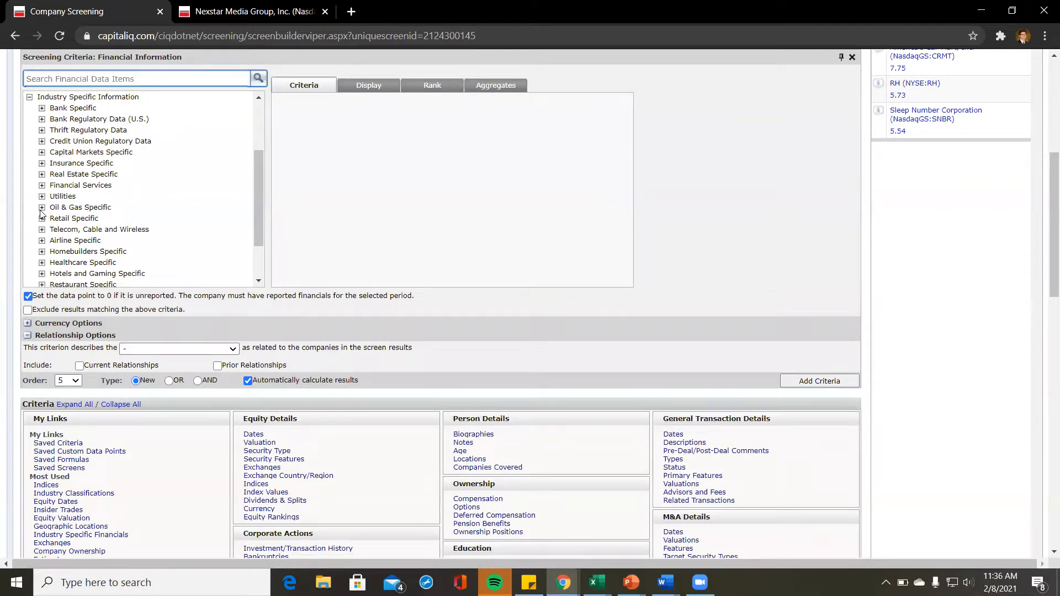
click(42, 219)
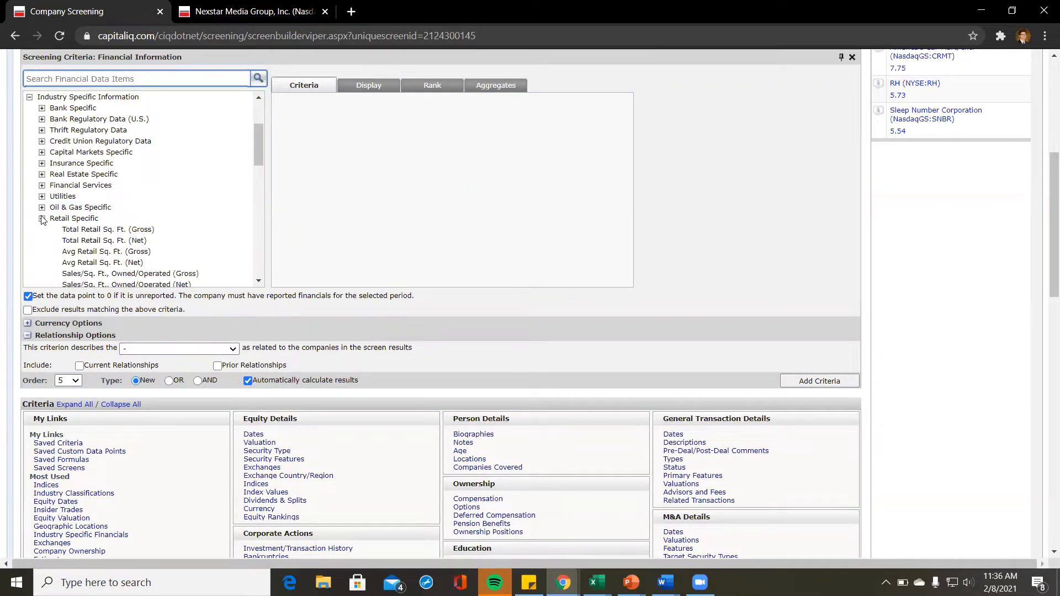
Step: Scroll through the Retail Specific data items to review the retail metrics
scroll(157, 239, down, 3)
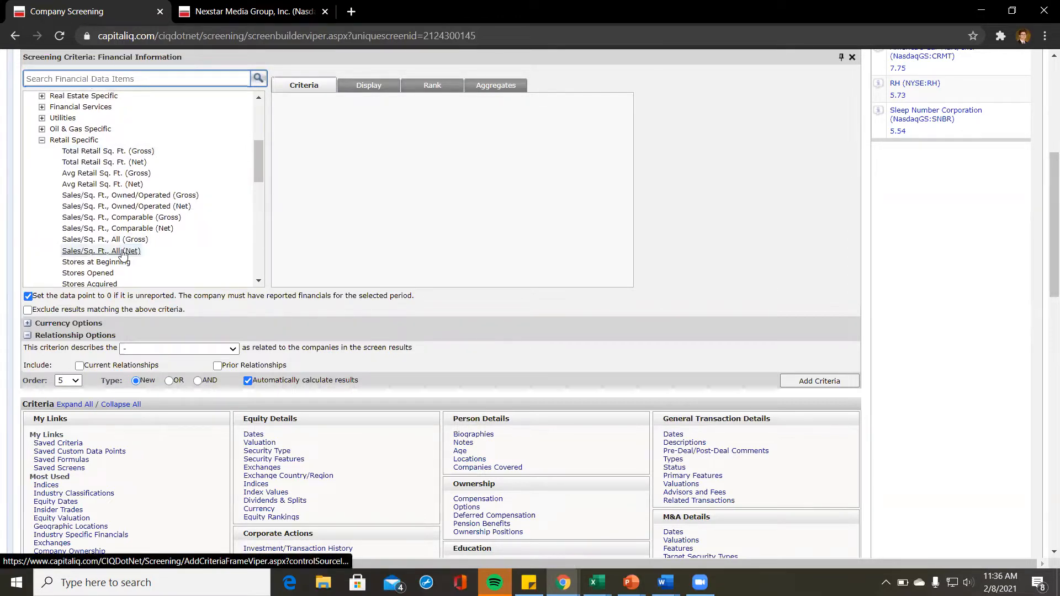
scroll(123, 254, down, 2)
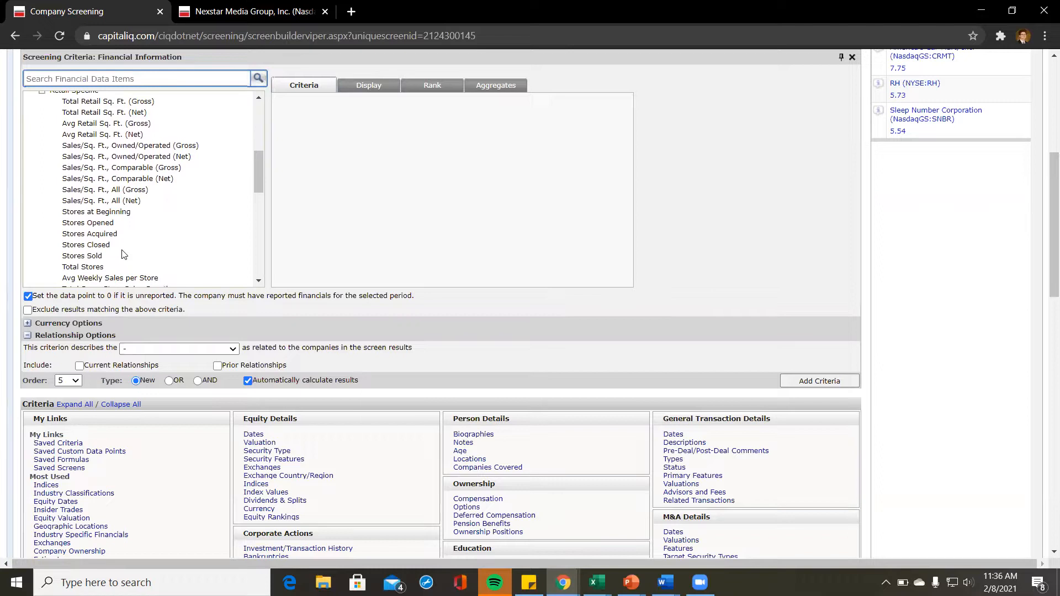
scroll(125, 254, down, 1)
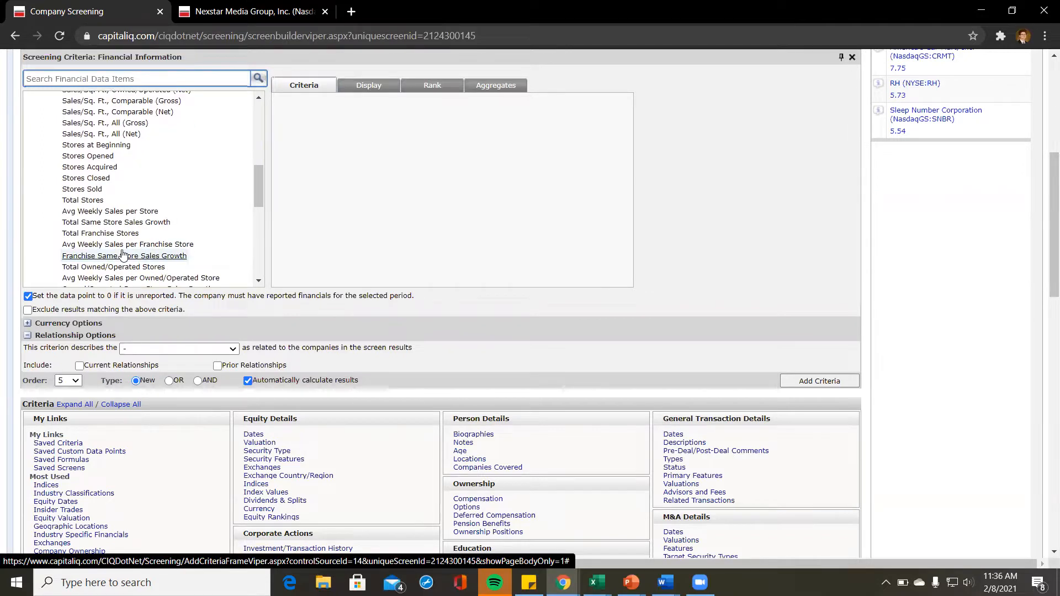
scroll(123, 254, down, 1)
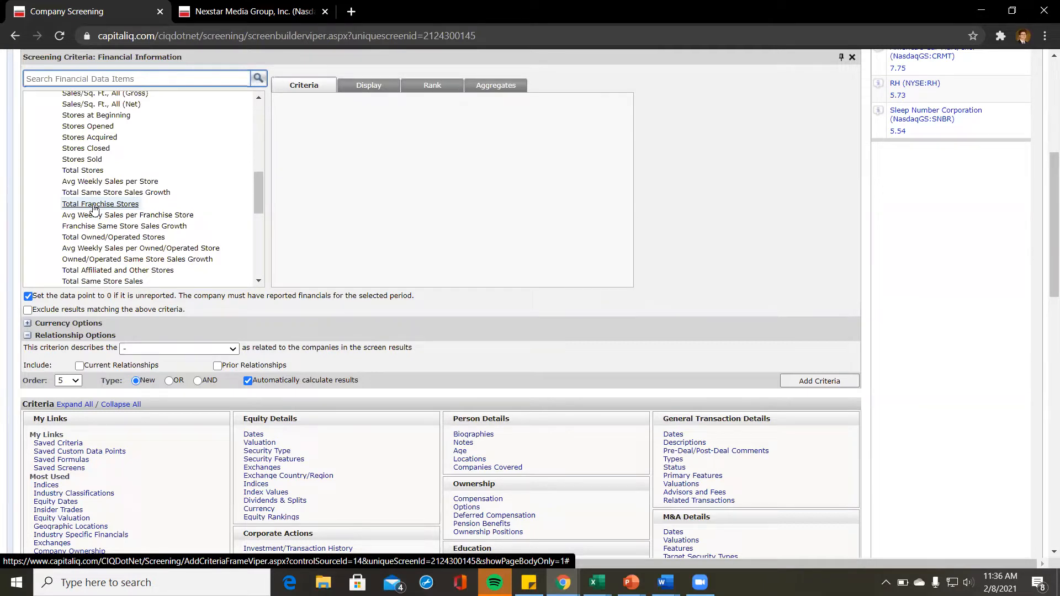
scroll(94, 208, down, 1)
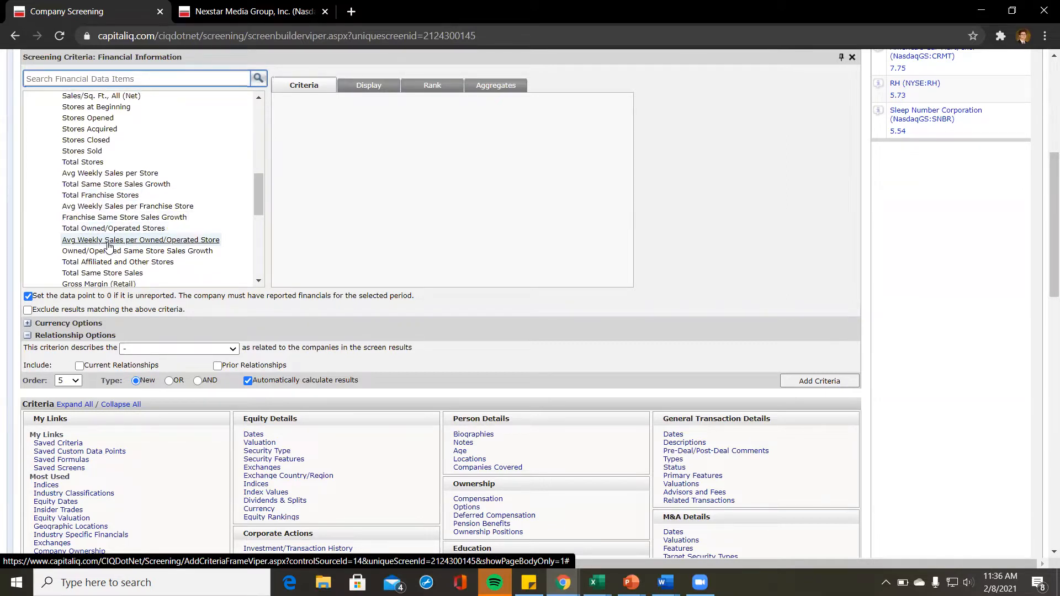
scroll(109, 247, down, 2)
scroll(109, 247, down, 4)
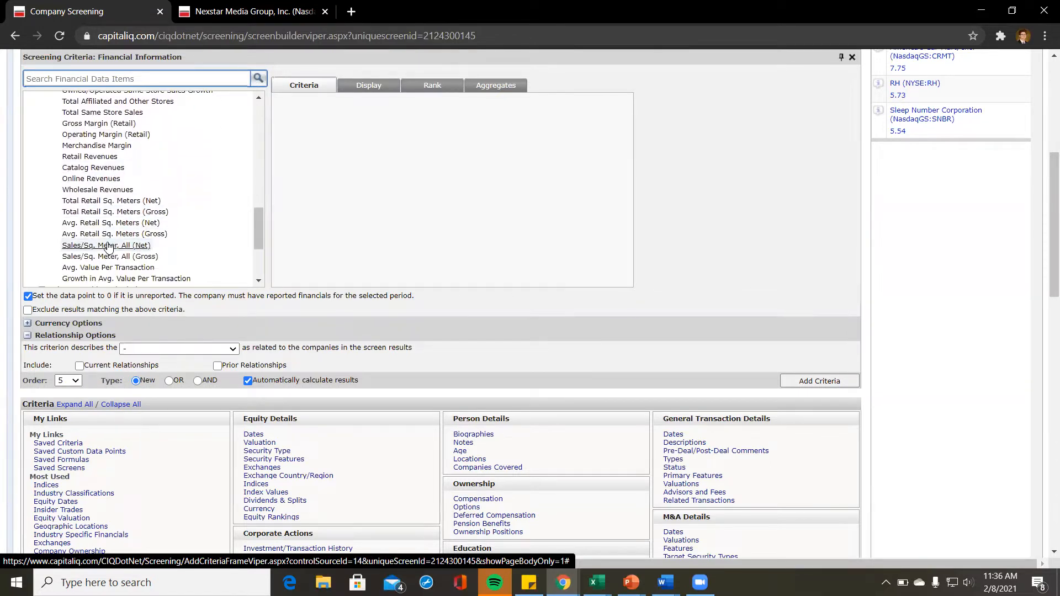
scroll(109, 246, down, 1)
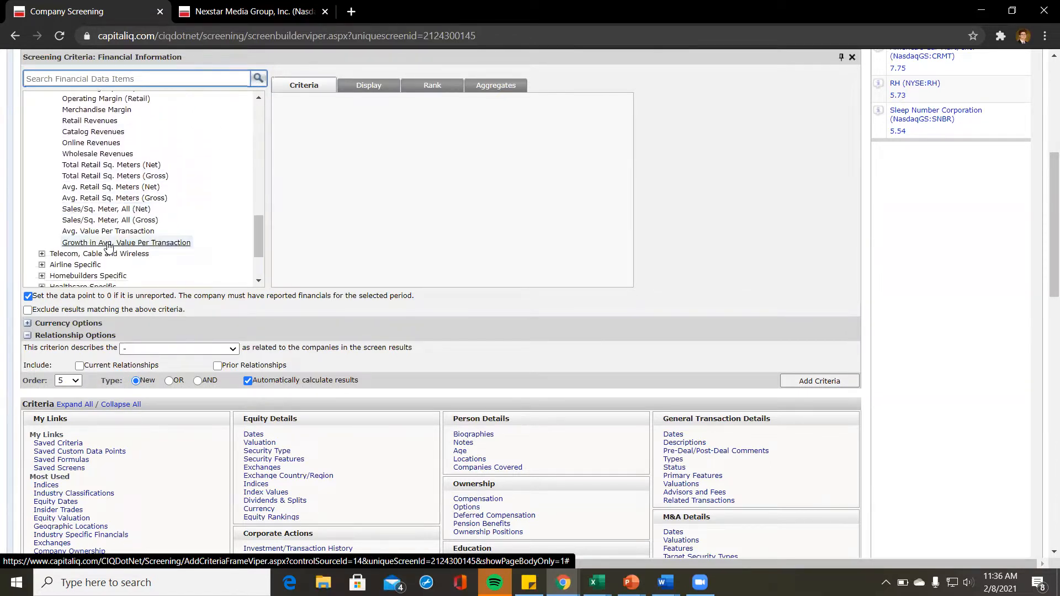
scroll(109, 247, up, 5)
scroll(108, 246, up, 5)
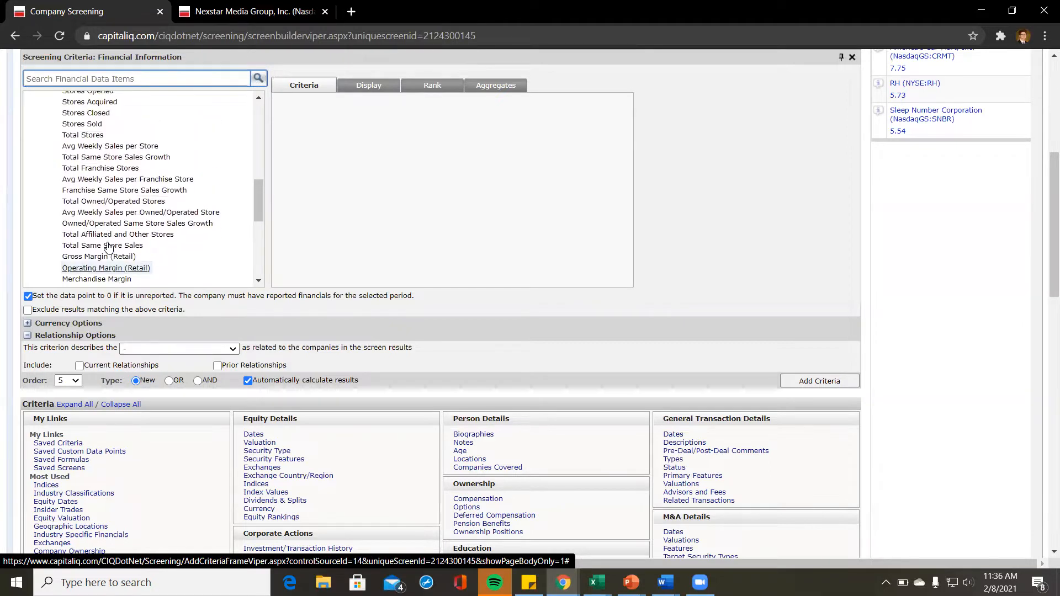
scroll(94, 134, up, 3)
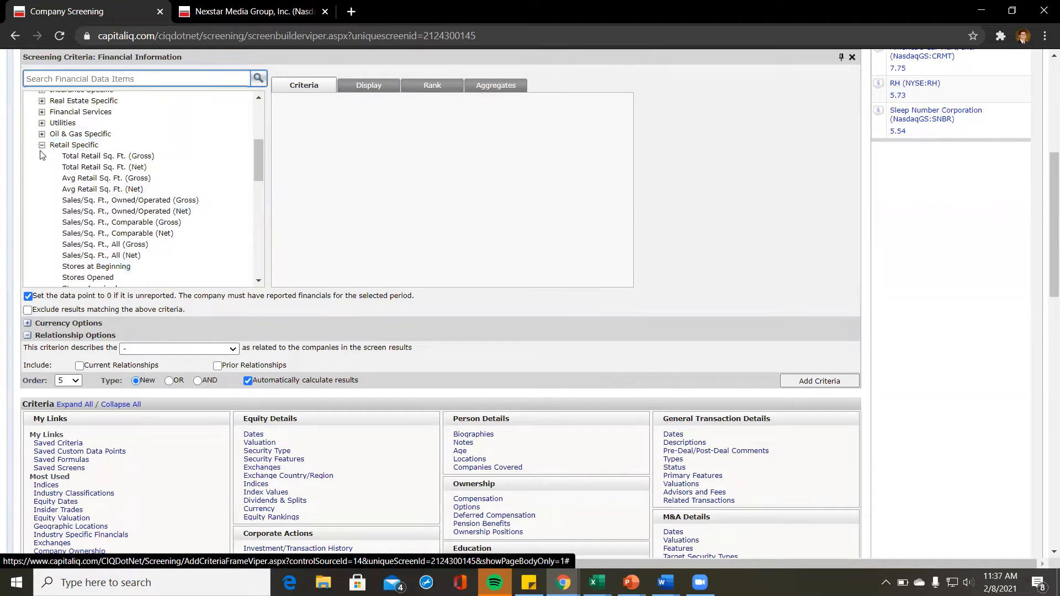
Step: Collapse Retail Specific and close the Financial Information panel
click(42, 146)
scroll(102, 158, up, 3)
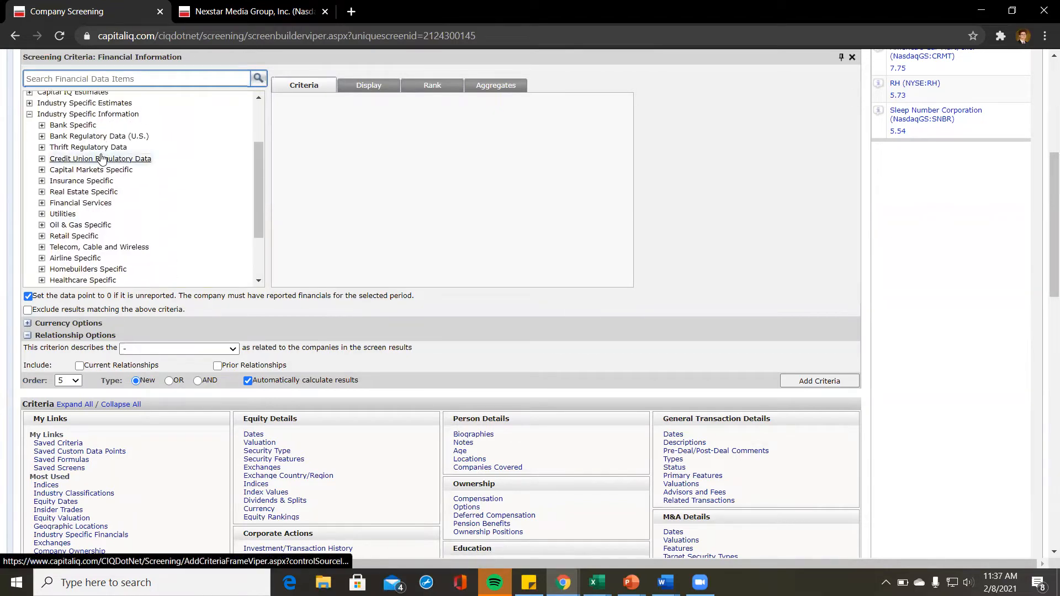
scroll(128, 203, down, 3)
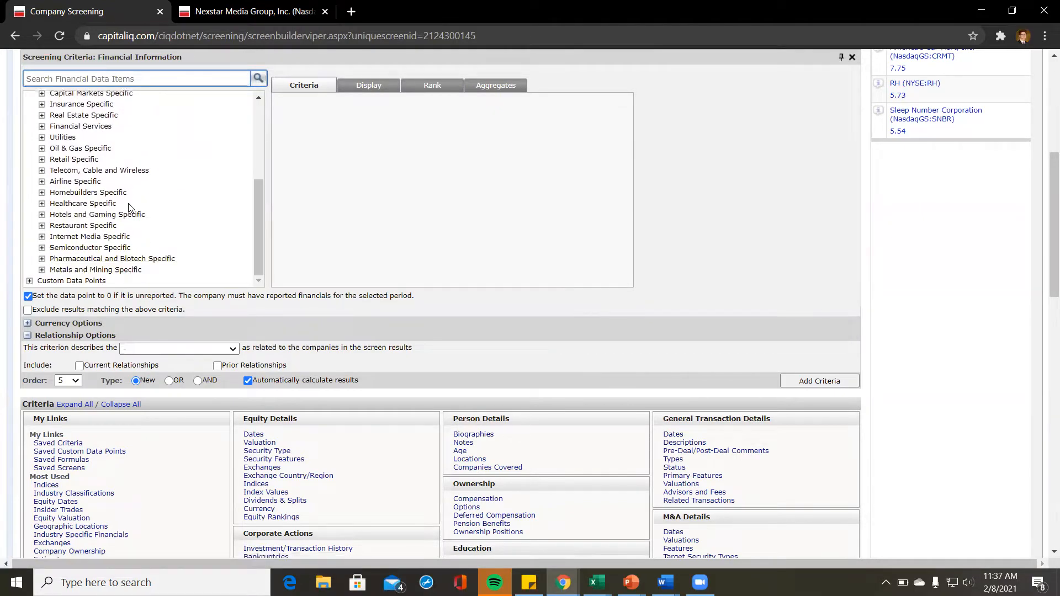
scroll(421, 248, up, 3)
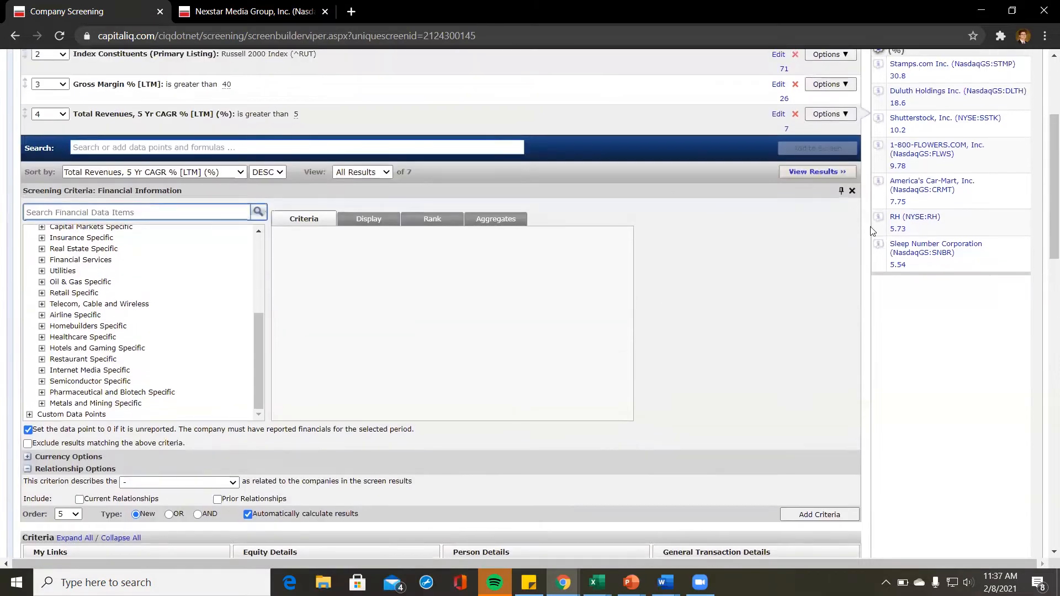
click(851, 191)
scroll(828, 182, up, 3)
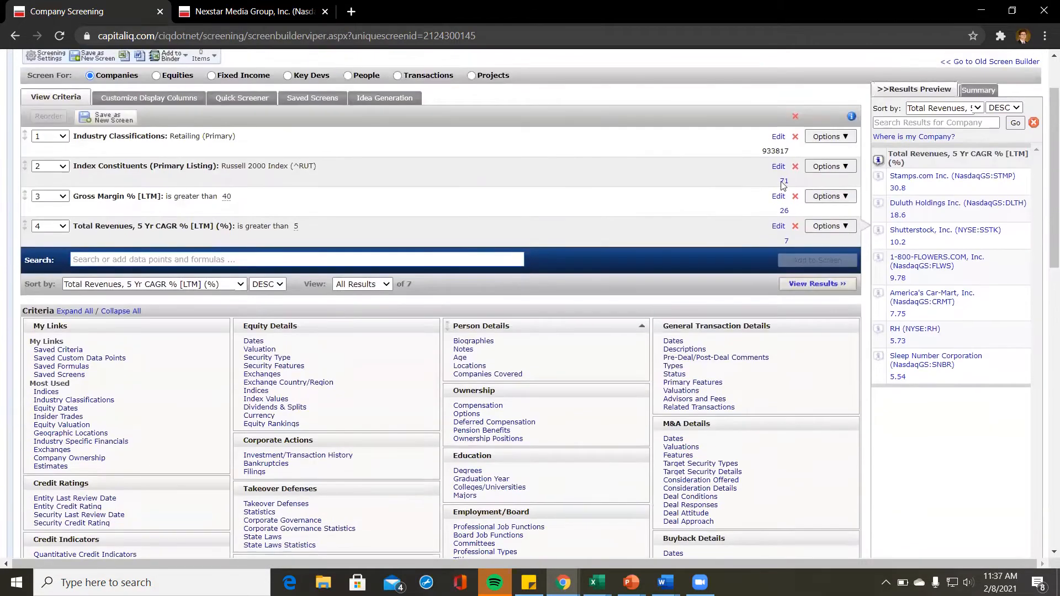
Step: Delete all four criteria from the screen and confirm the deletion
click(795, 117)
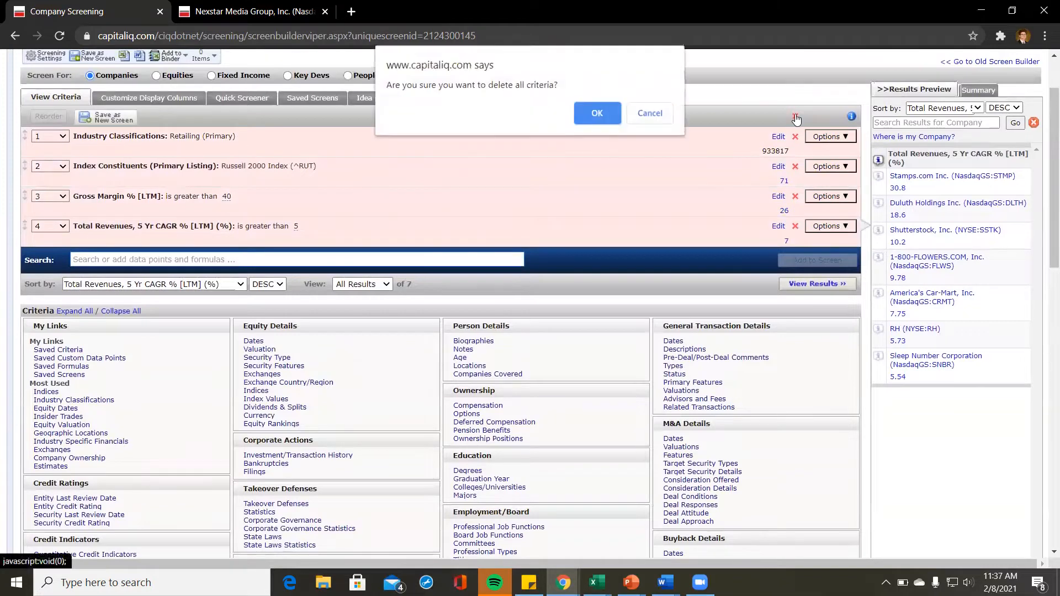
click(607, 108)
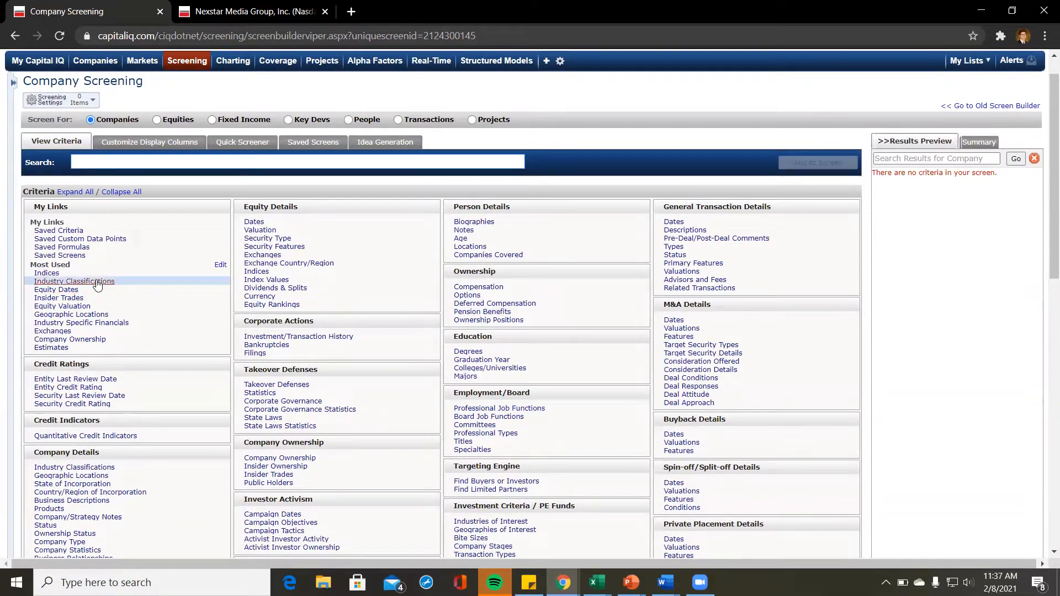
Step: Search industries for 'building products' and add Building Products as the industry criterion
click(43, 282)
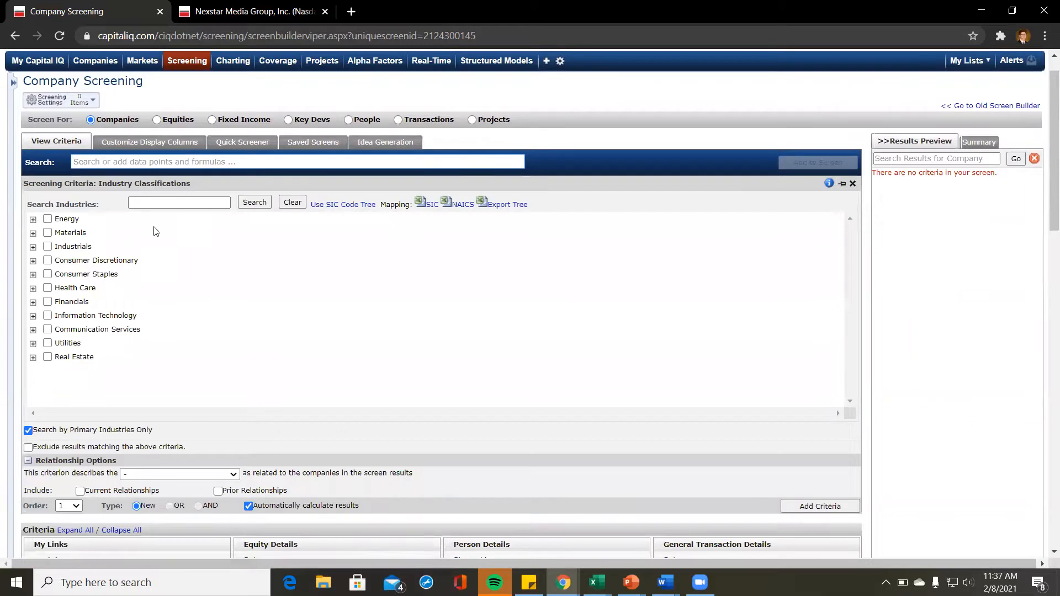
click(173, 203)
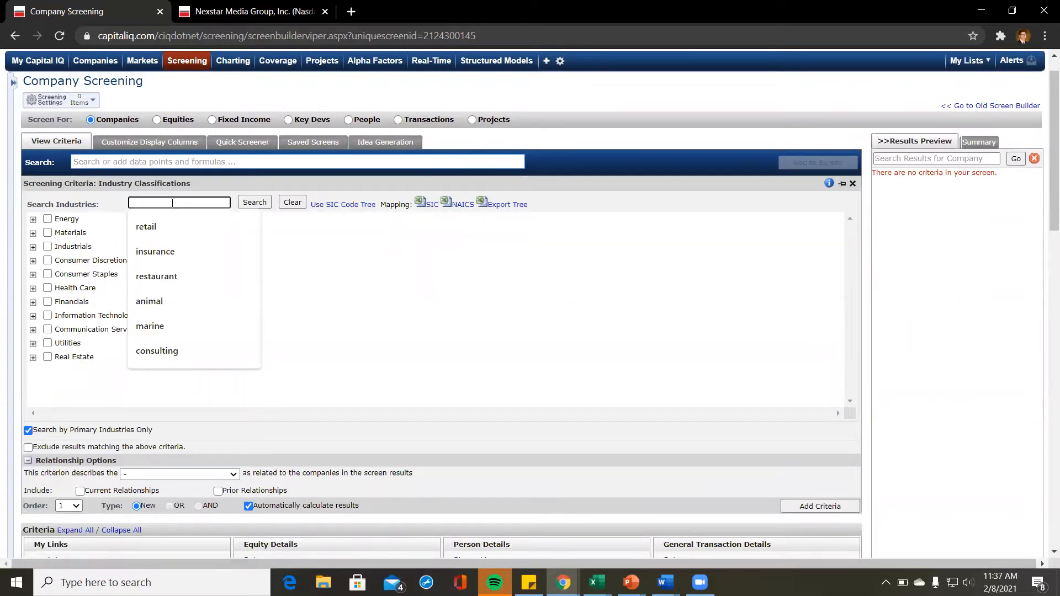
text(building)
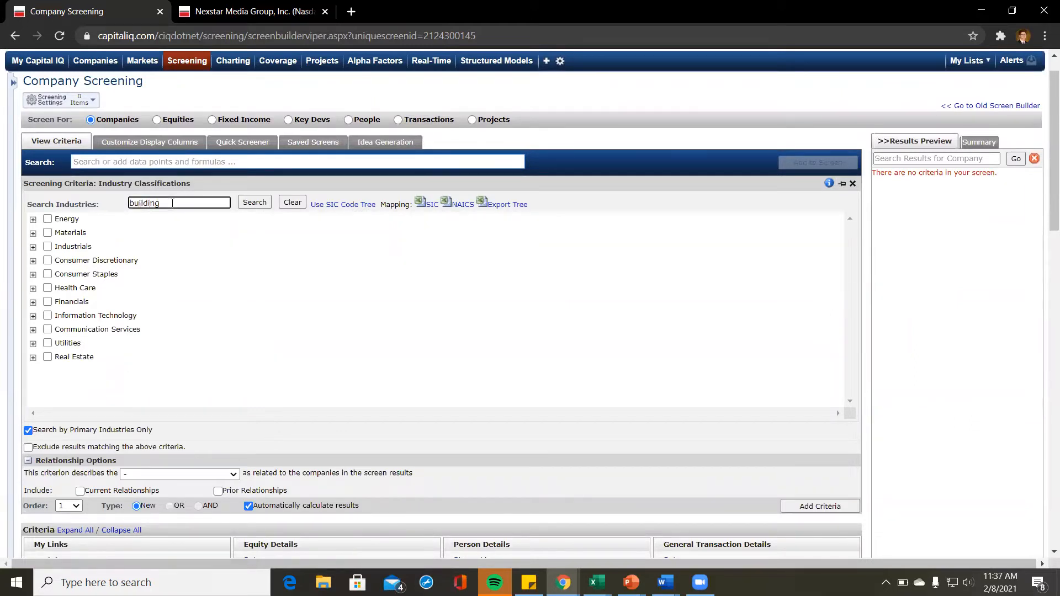
text( products)
key(Return)
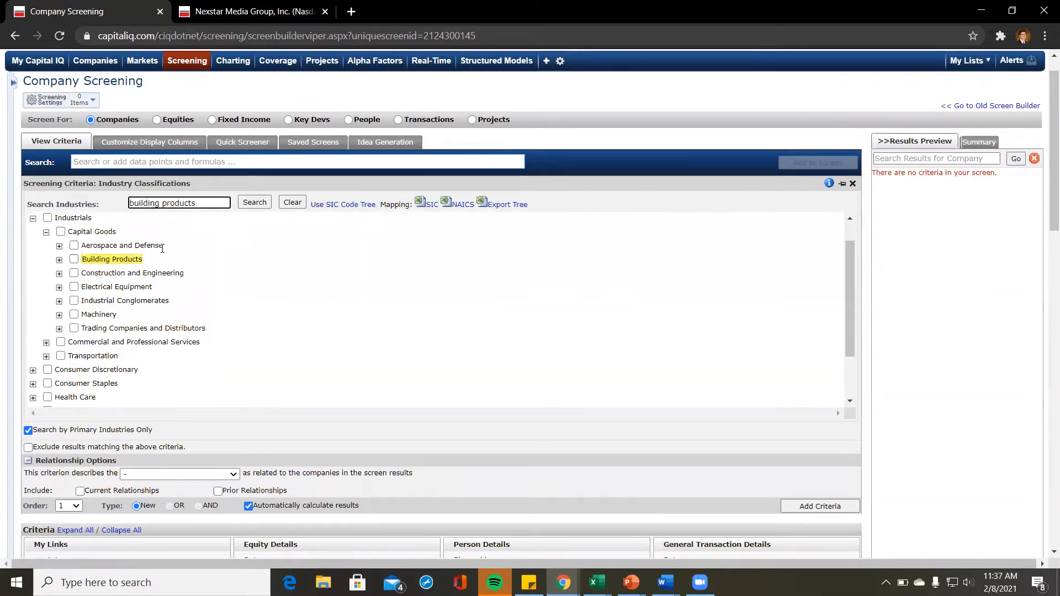
scroll(139, 254, up, 1)
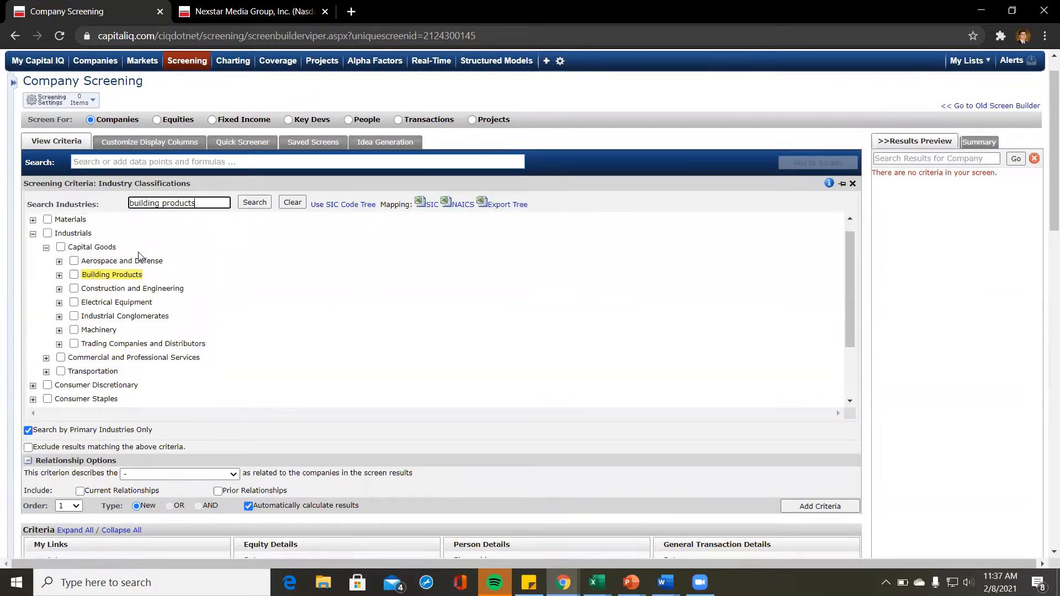
click(75, 279)
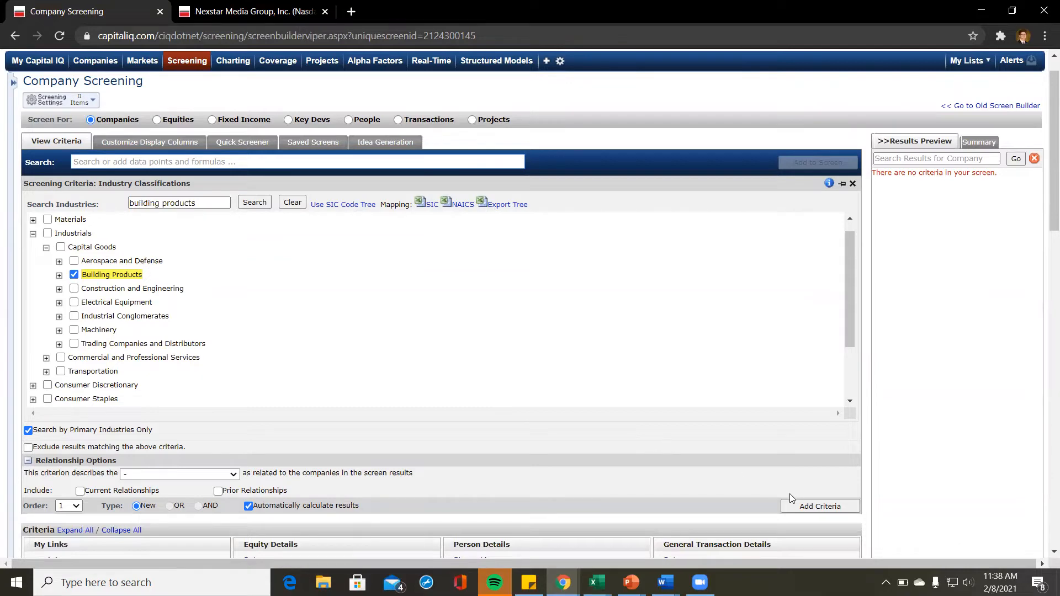
click(815, 506)
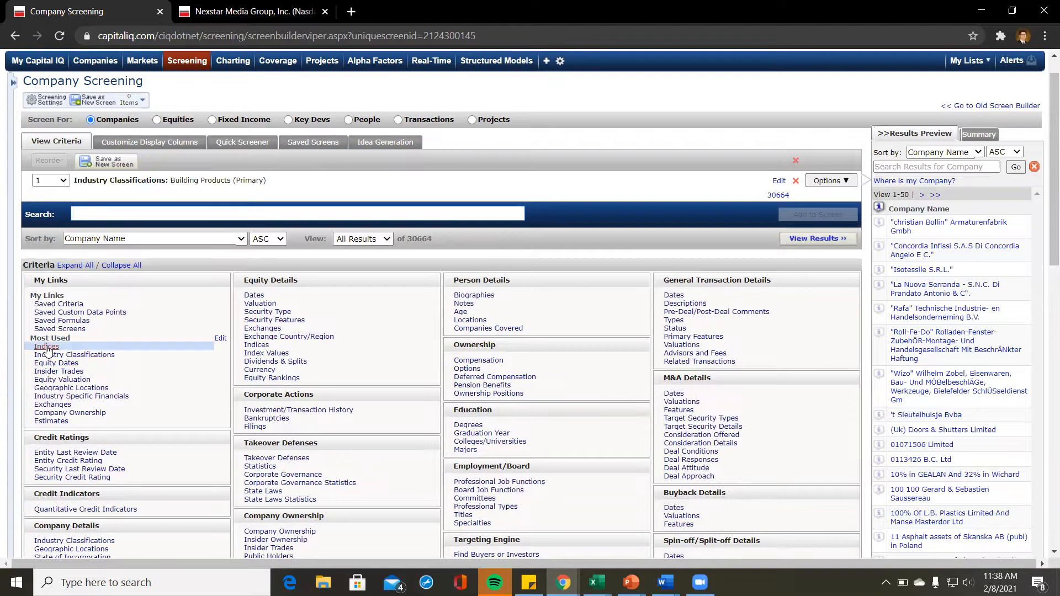
Step: Add a Primary Listing index criterion for S&P 500, 400 and 600, then view the 22 results
click(256, 345)
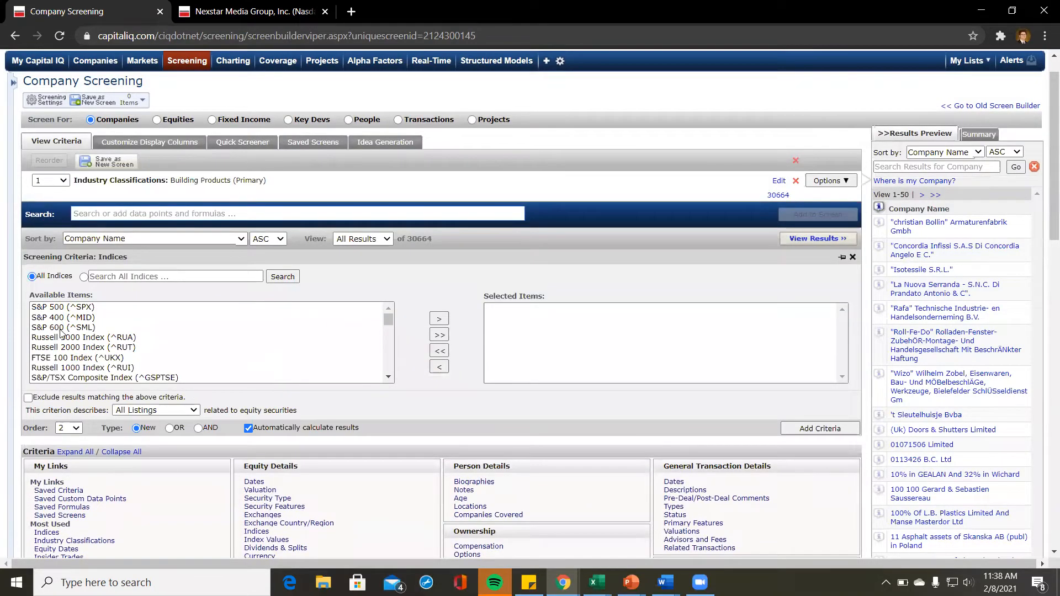
click(175, 410)
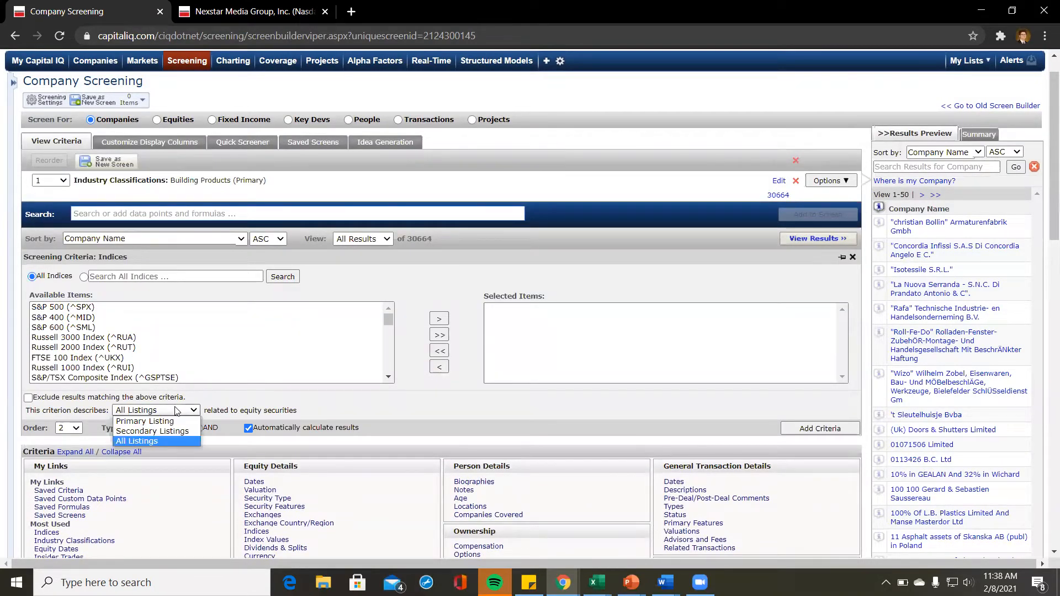
click(175, 422)
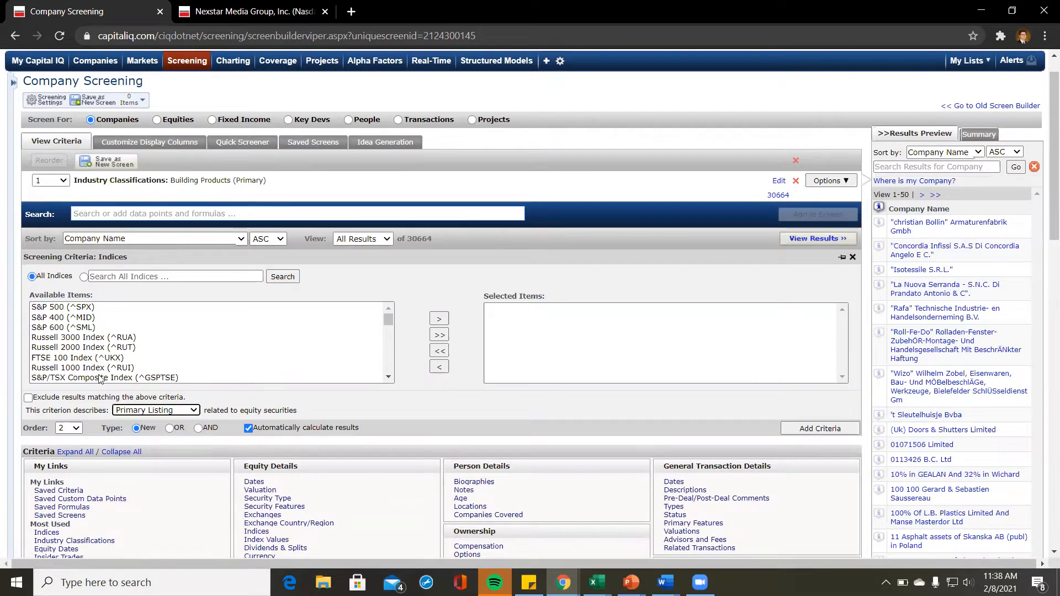
double_click(51, 308)
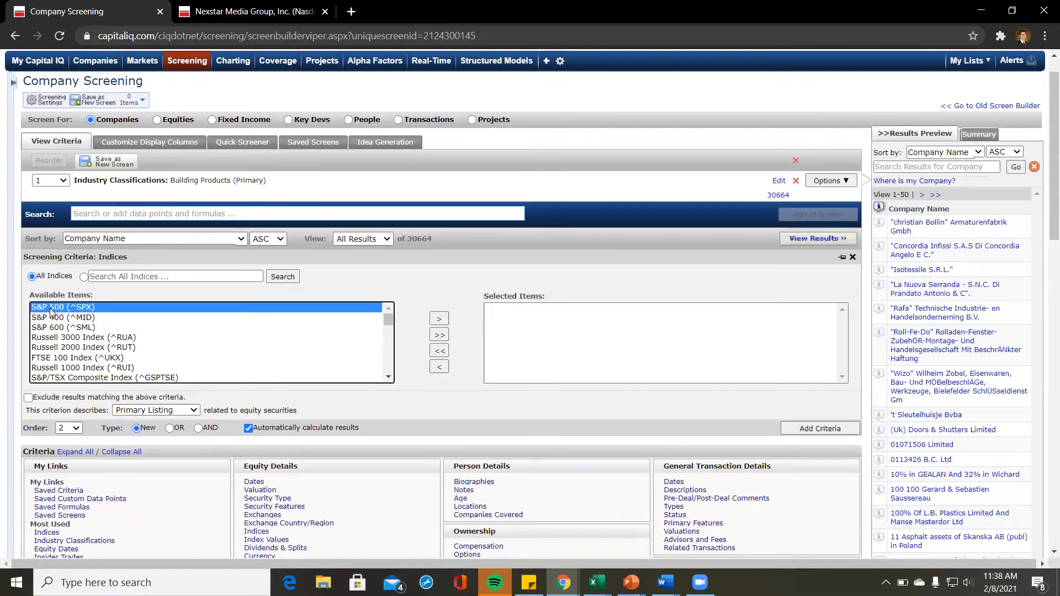
double_click(50, 310)
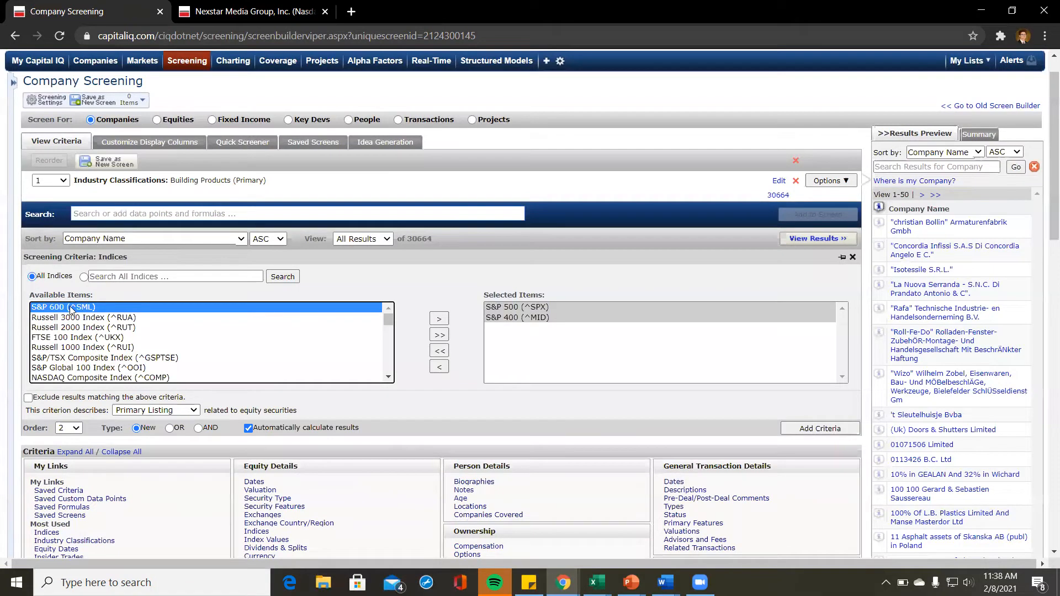
double_click(71, 310)
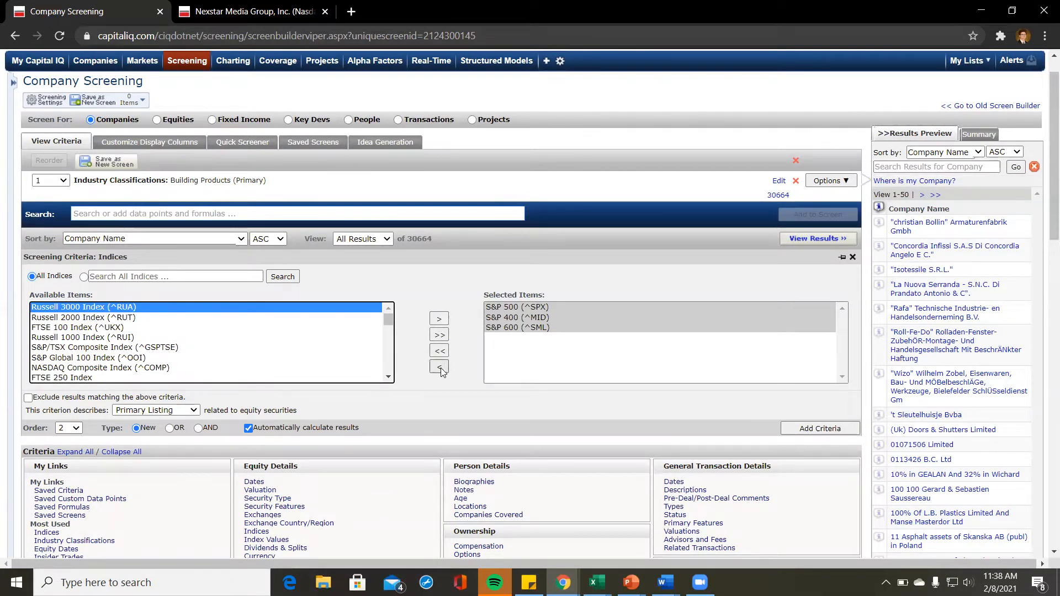
click(833, 432)
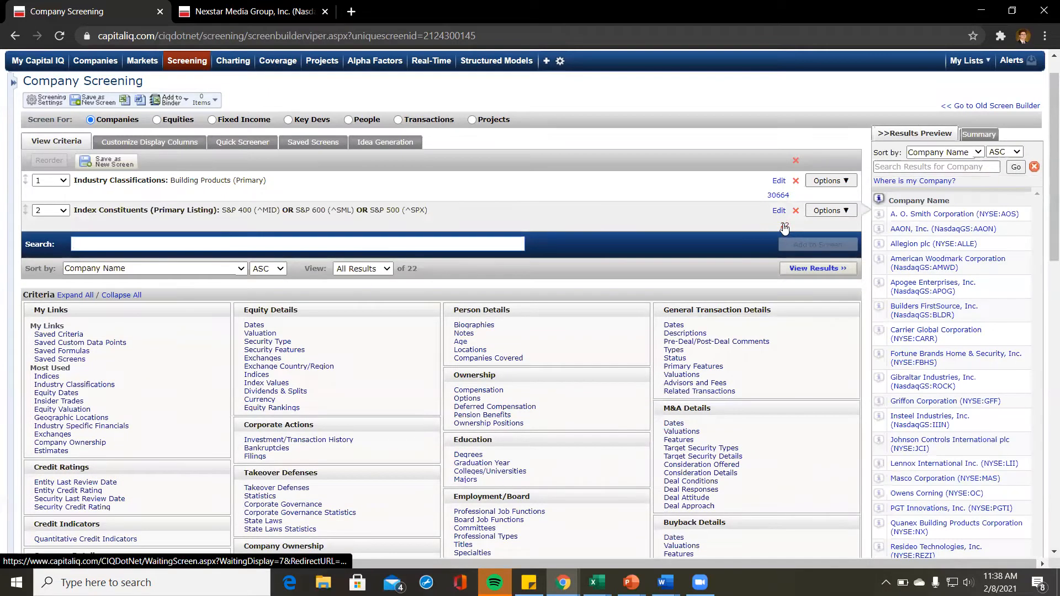
click(784, 228)
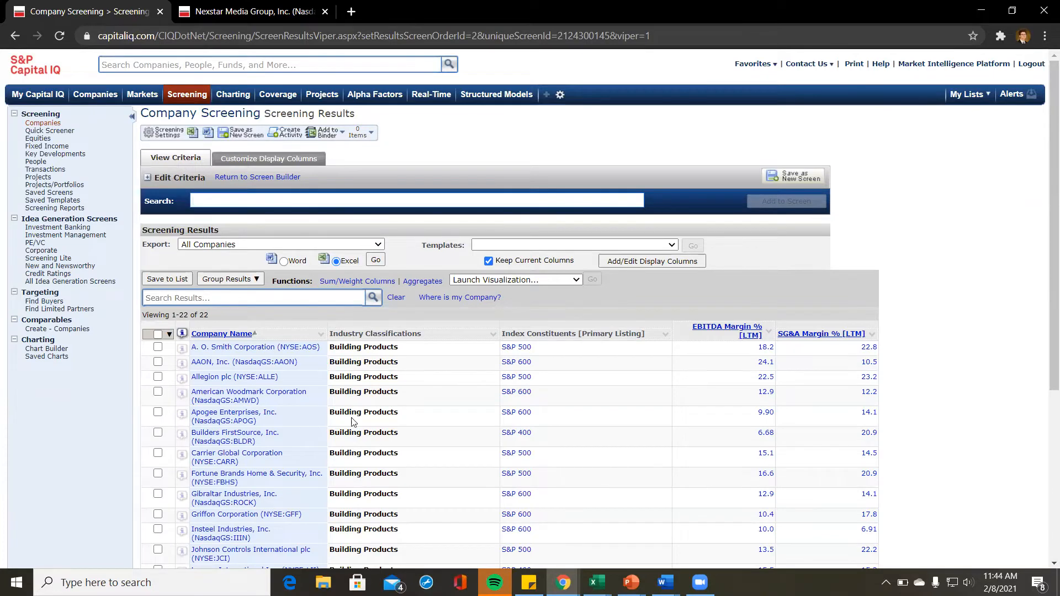
scroll(353, 422, down, 5)
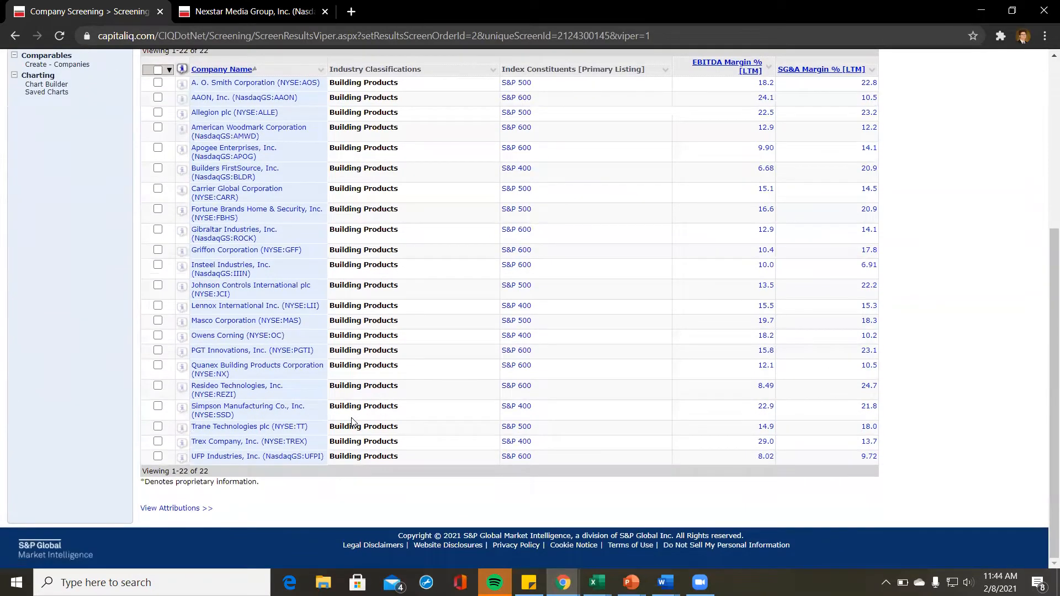
scroll(353, 423, up, 2)
scroll(352, 419, up, 2)
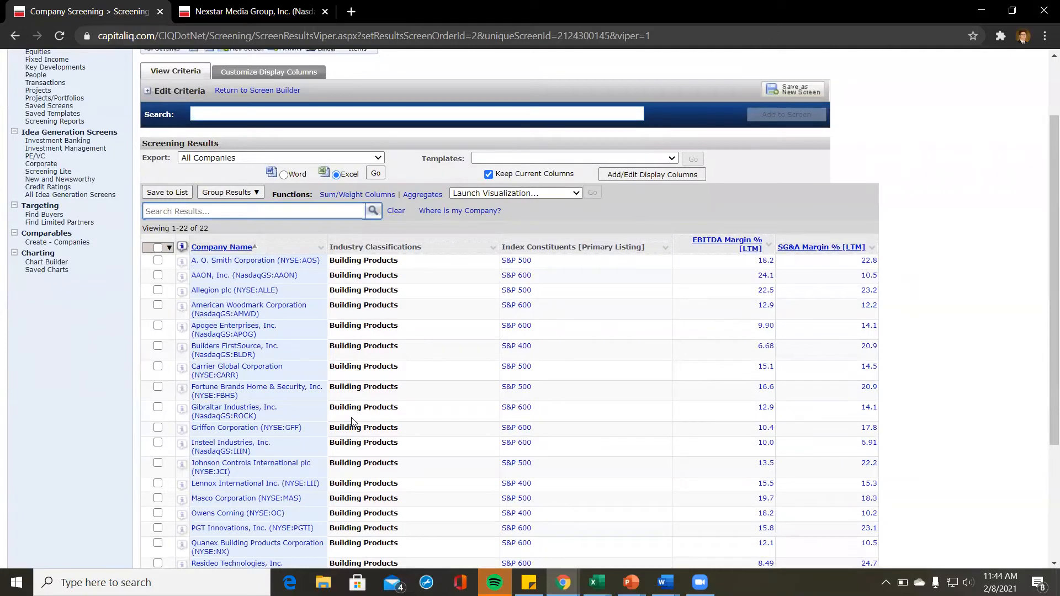
scroll(656, 352, up, 2)
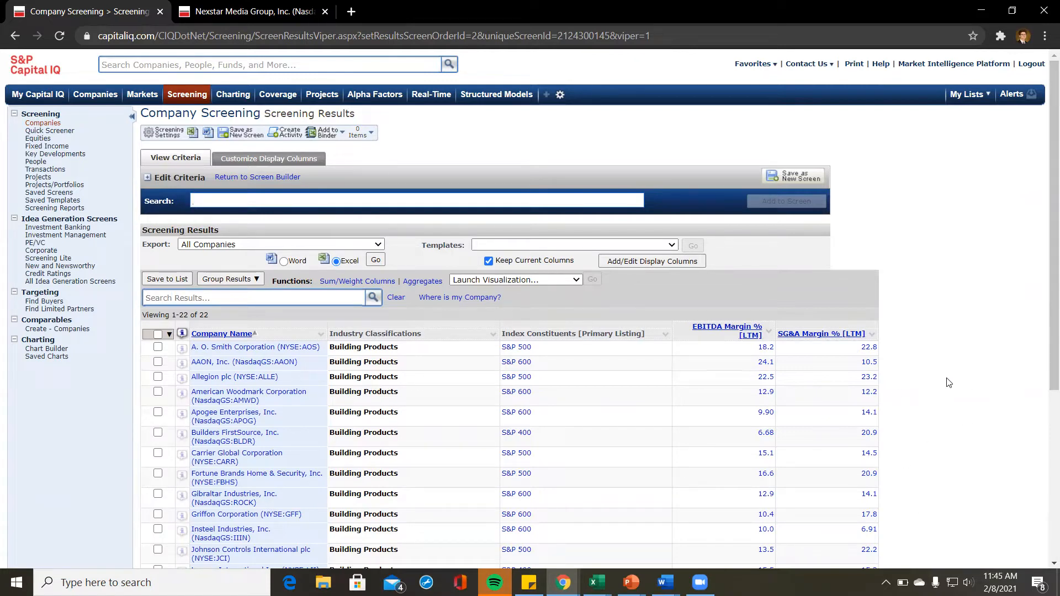
scroll(246, 431, down, 2)
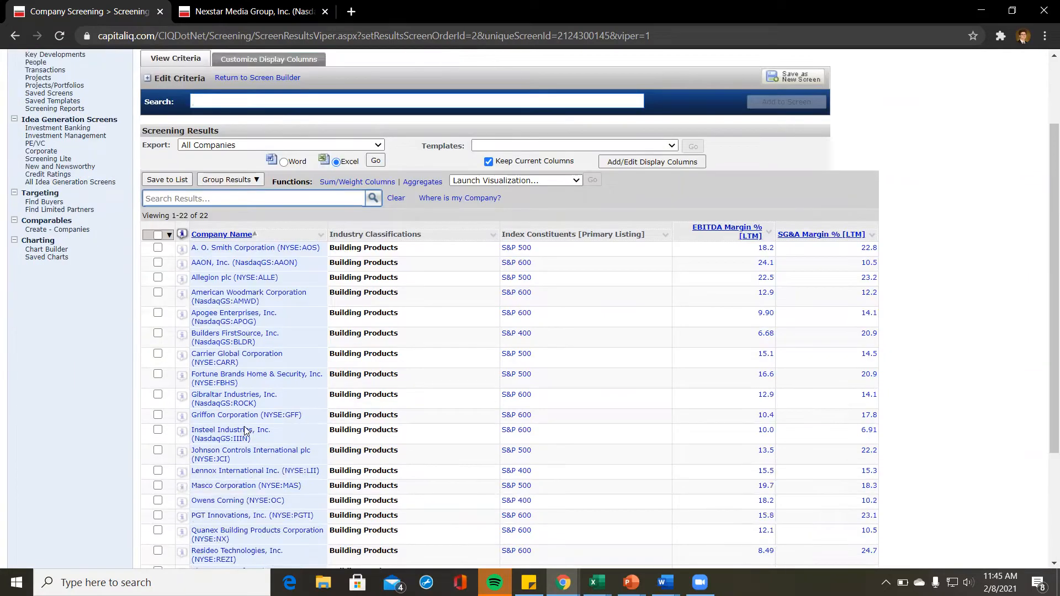
scroll(246, 430, down, 3)
scroll(245, 430, up, 2)
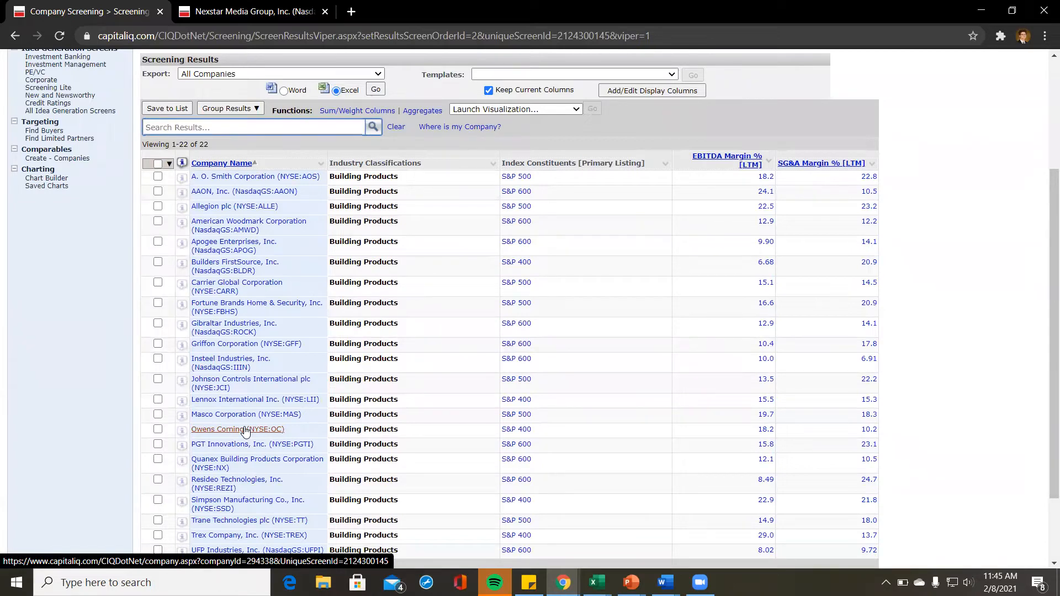
scroll(285, 412, down, 2)
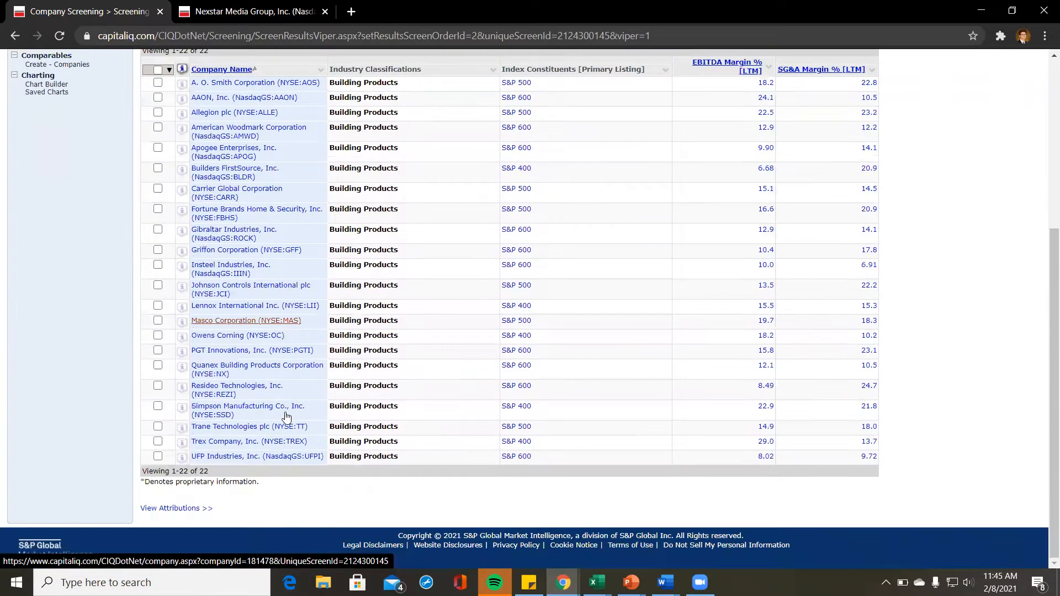
scroll(285, 411, up, 1)
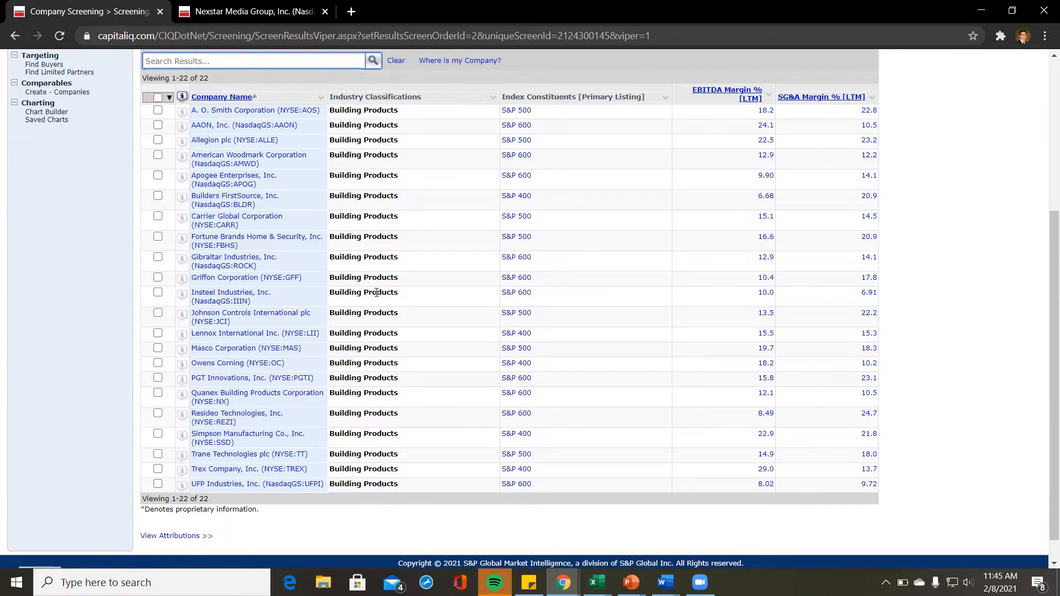
scroll(376, 292, up, 3)
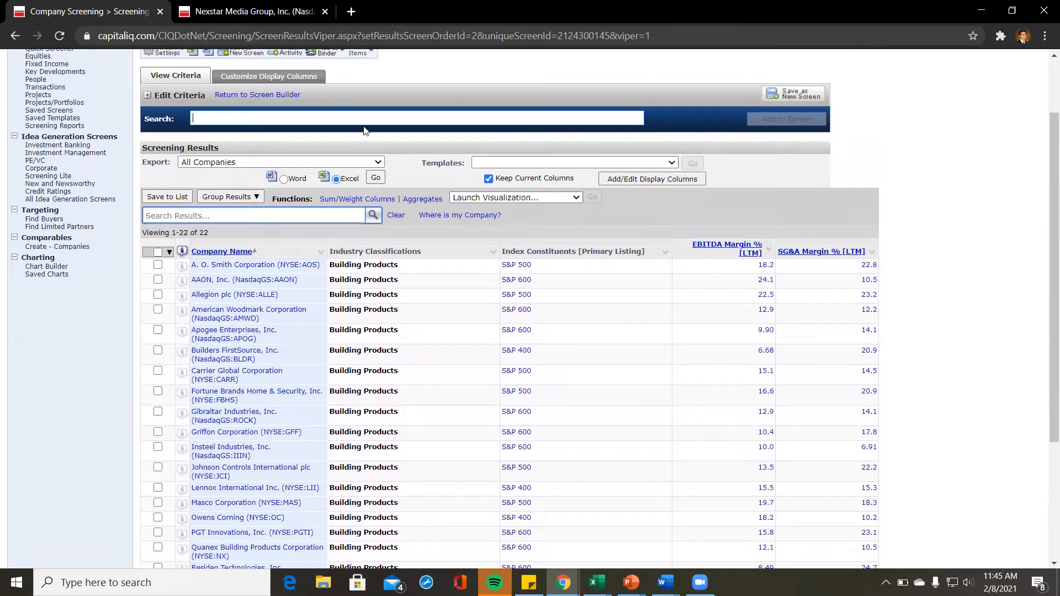
scroll(364, 124, up, 1)
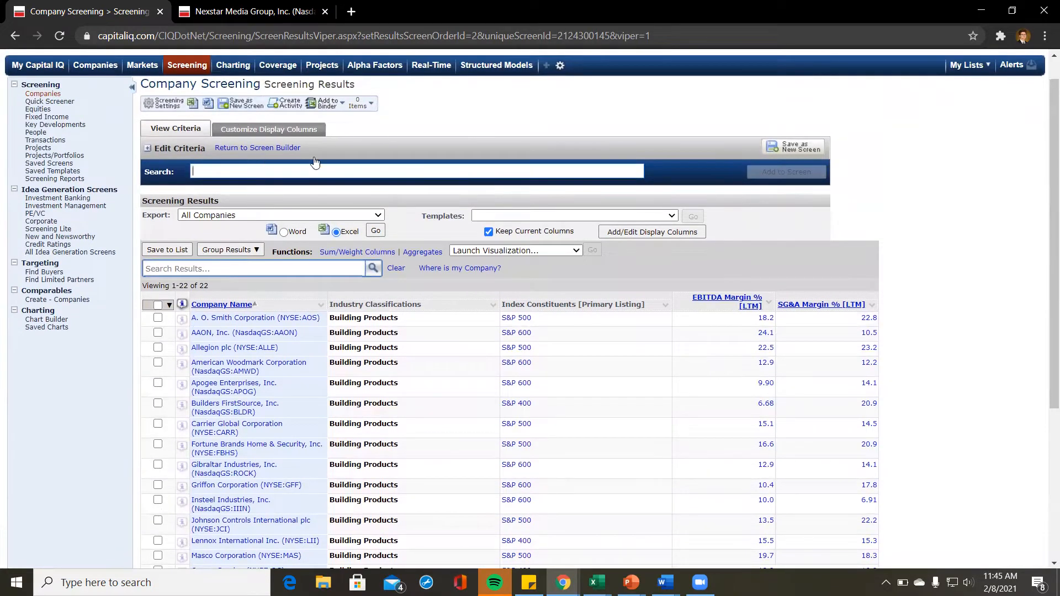
Step: Add EBITDA Margin % for the LTM period as a display column via the 'ebitda margi' search
click(267, 130)
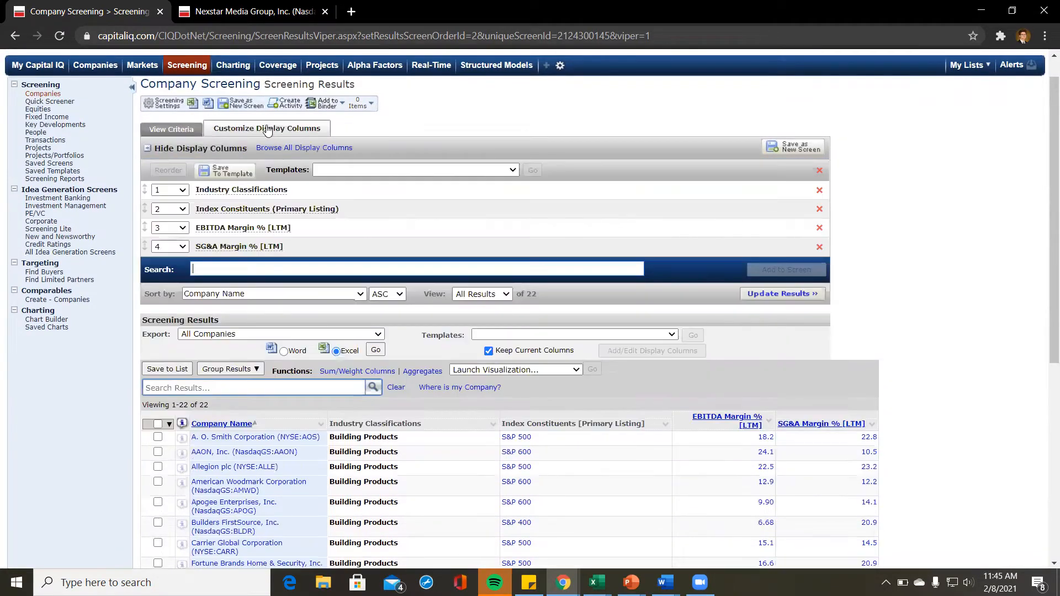
click(299, 268)
text(ebitda margin)
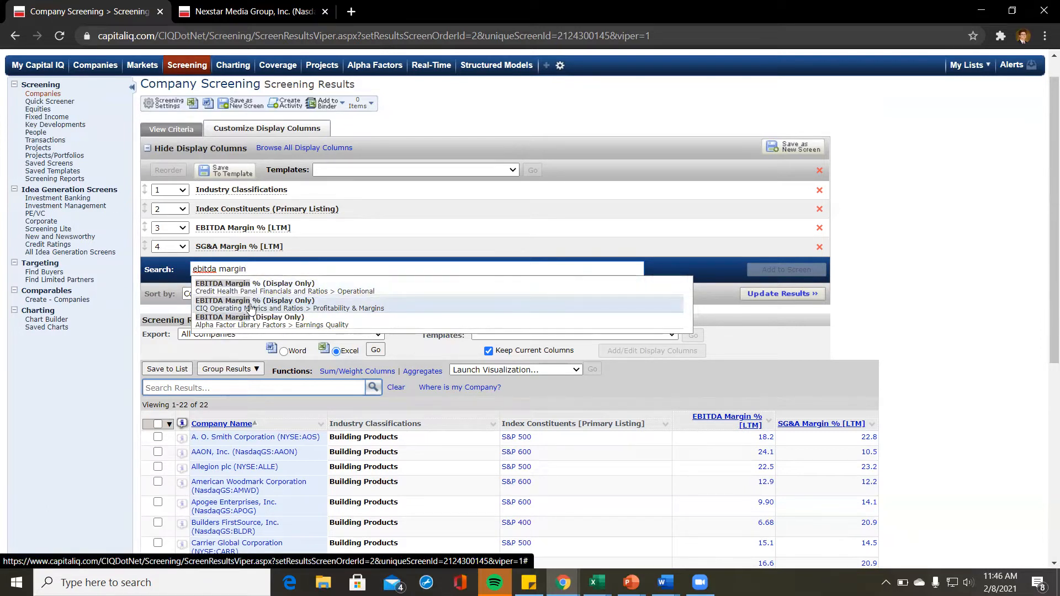
click(281, 307)
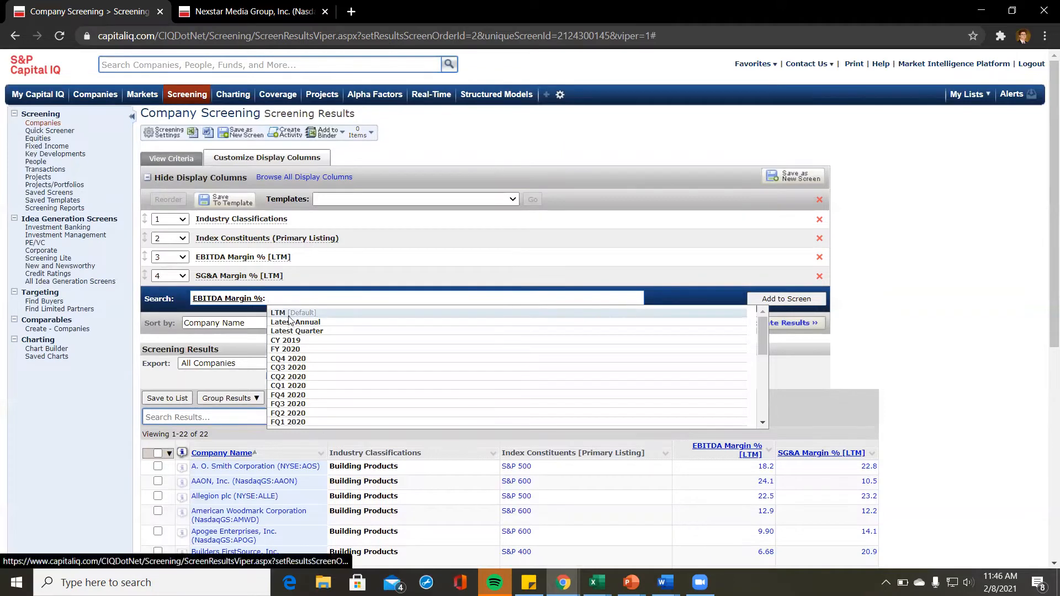
click(288, 315)
key(Return)
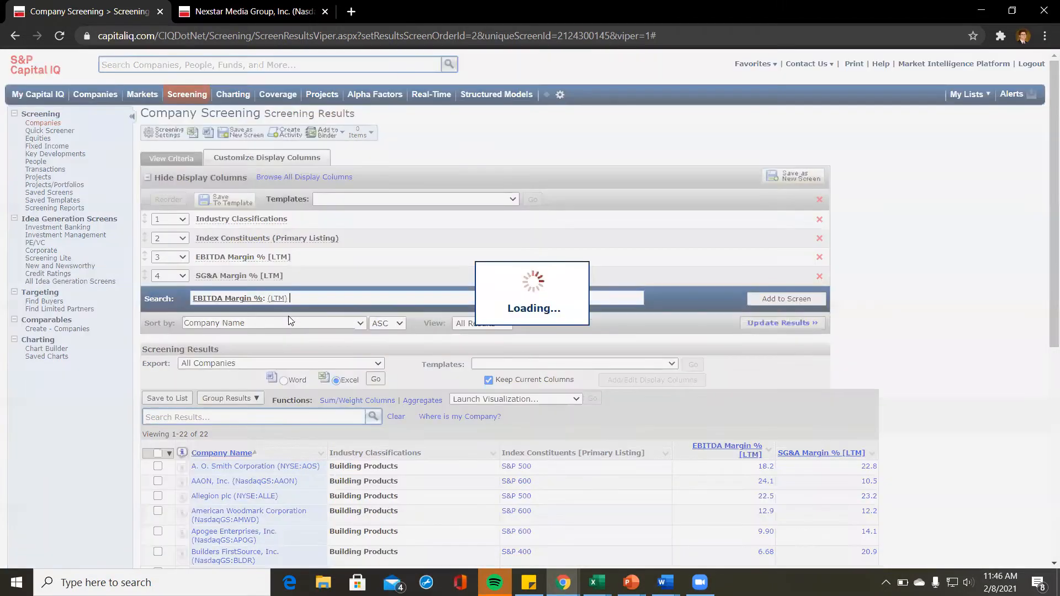
scroll(930, 415, down, 2)
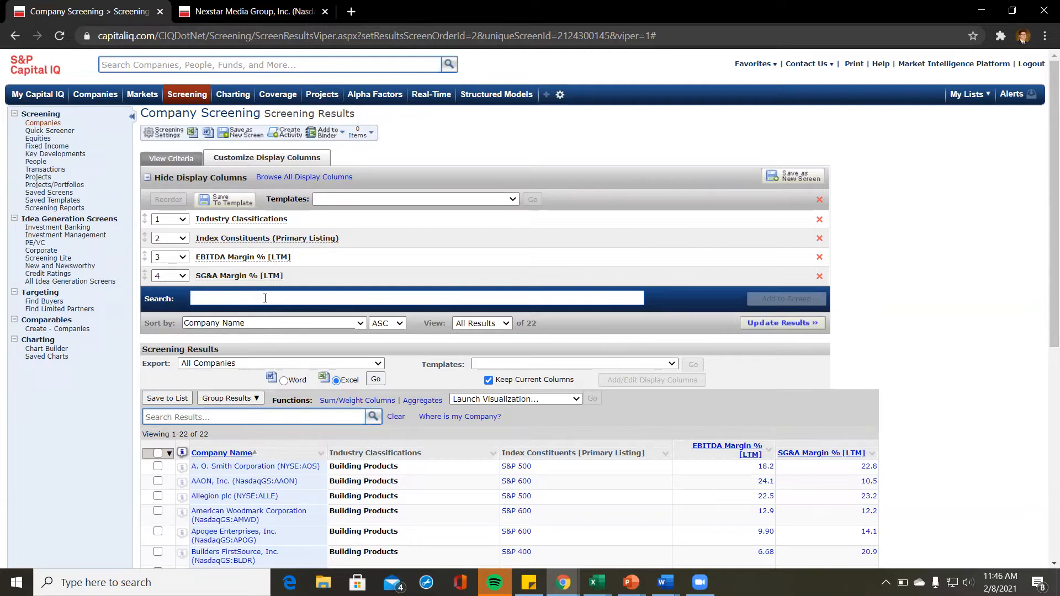
Step: Browse all display columns and scroll through the category list
click(314, 177)
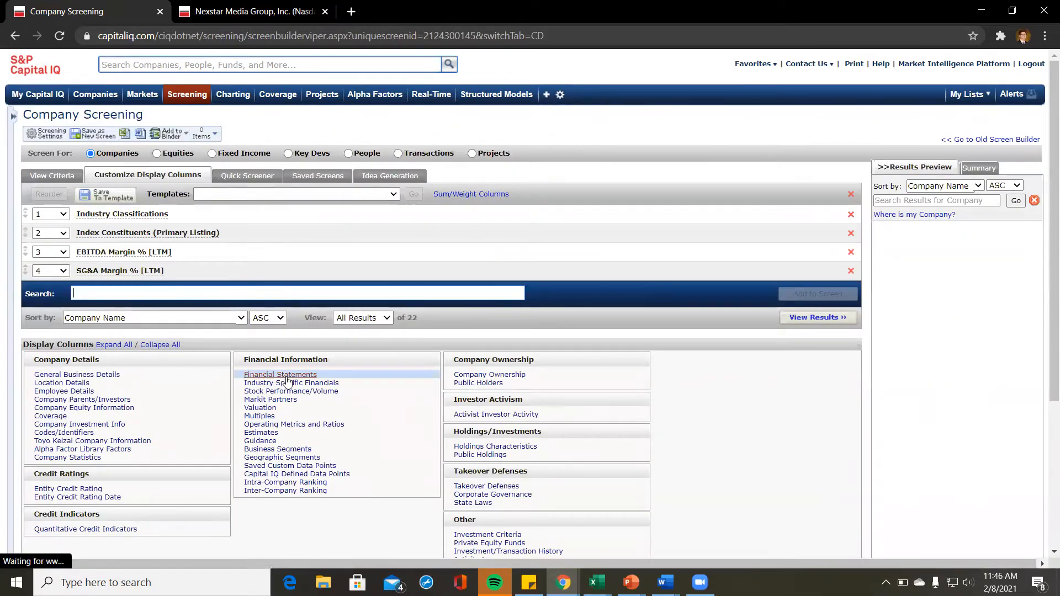
scroll(284, 331, down, 3)
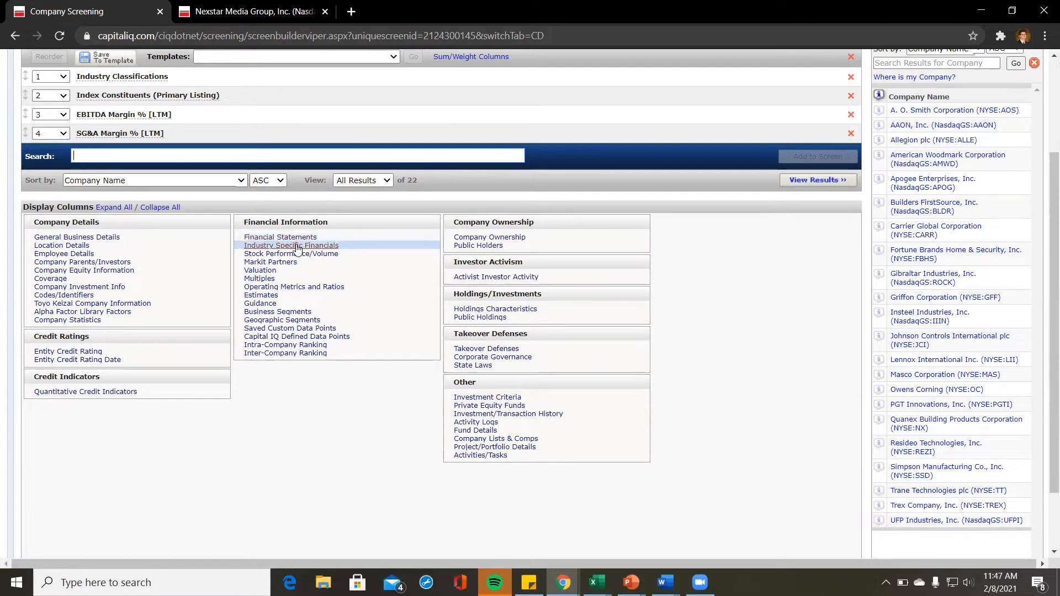
Step: Open the Financial Information display-column data items
click(297, 249)
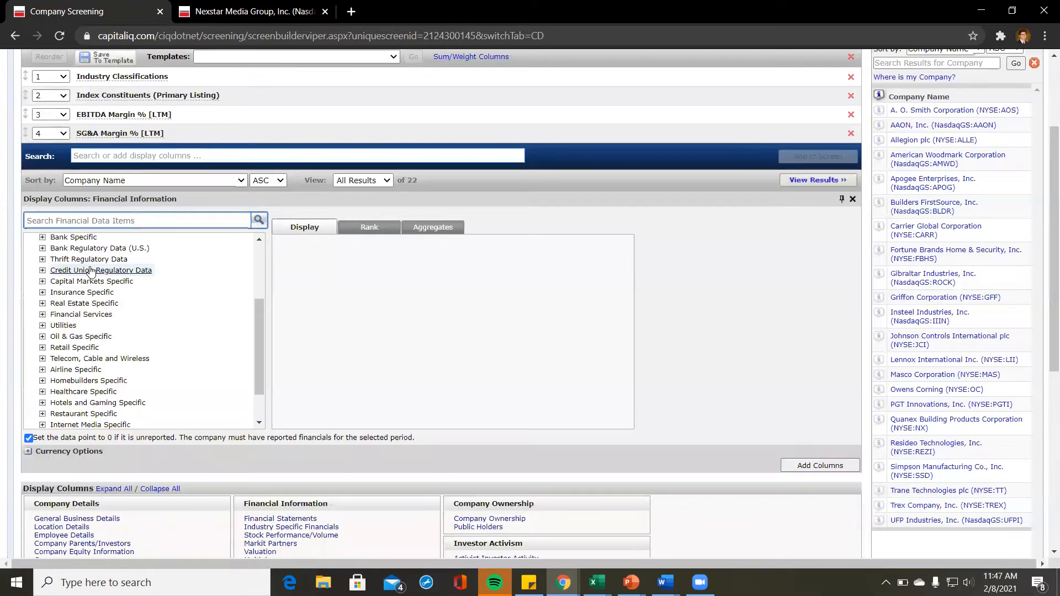
scroll(96, 320, down, 3)
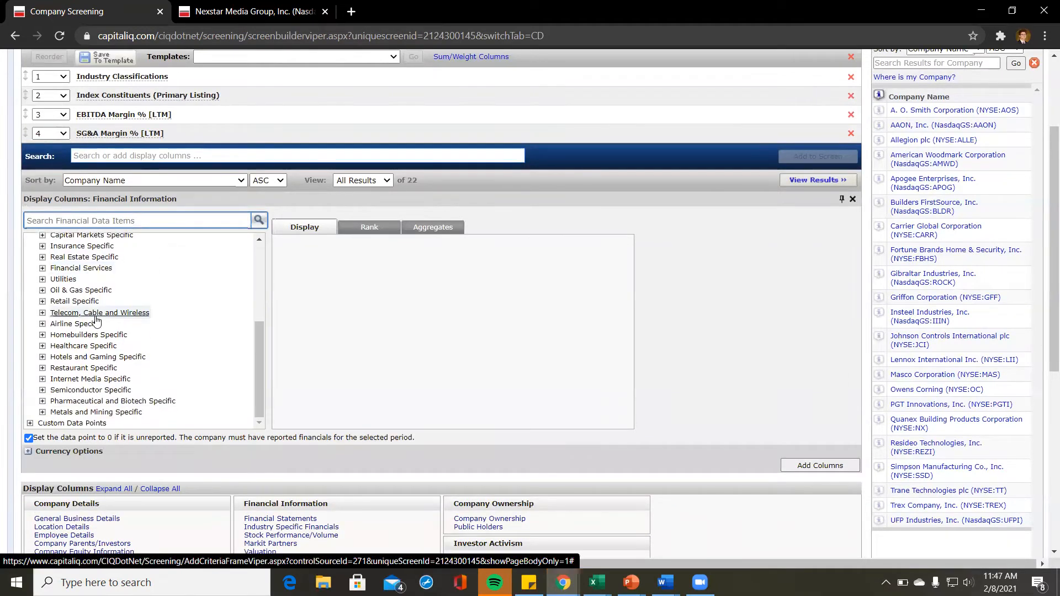
scroll(79, 356, up, 1)
scroll(79, 356, up, 3)
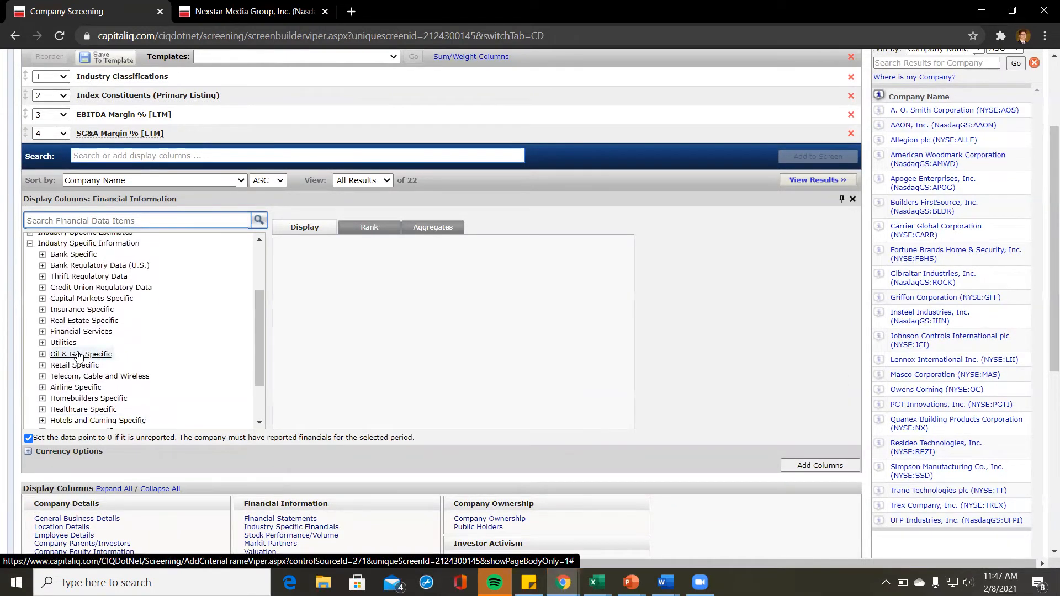
scroll(67, 313, down, 3)
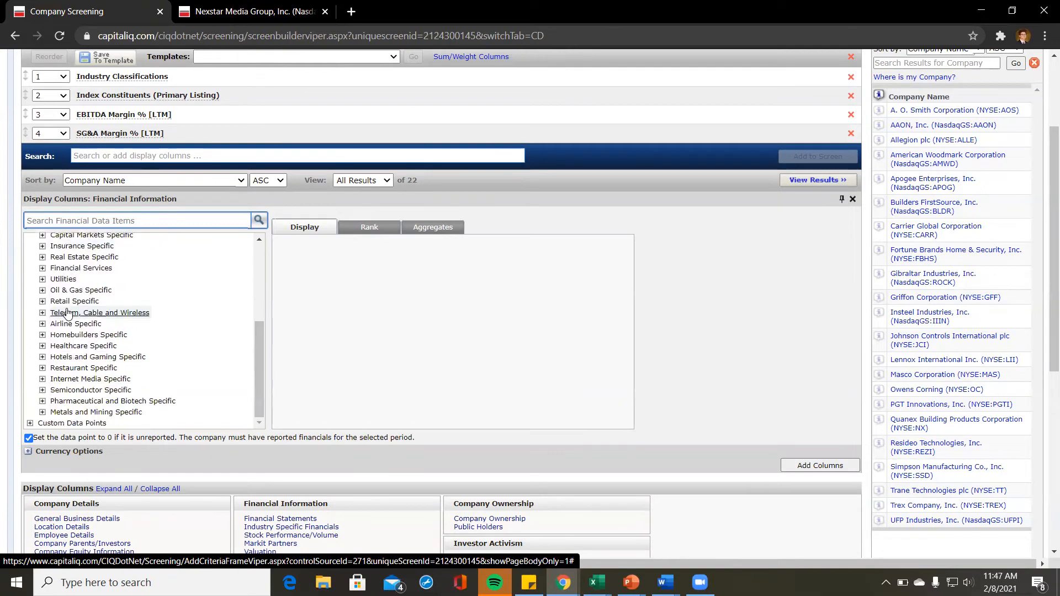
Step: Expand Homebuilders Specific, preview Delivered Homes Value, then close the panel without adding it
click(43, 335)
scroll(138, 345, down, 2)
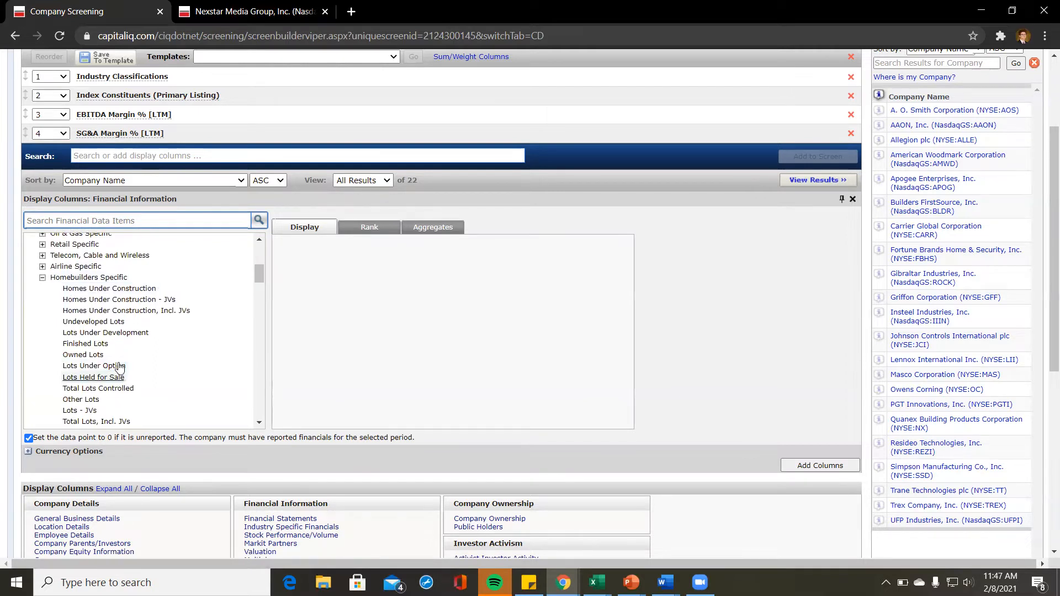
scroll(118, 368, down, 2)
scroll(119, 368, down, 2)
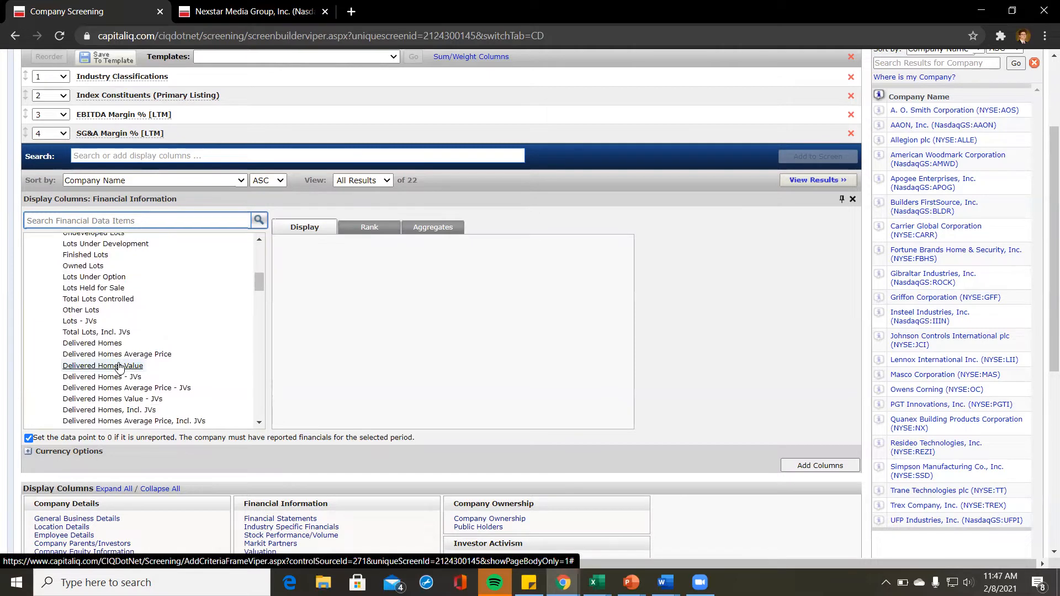
click(119, 365)
scroll(119, 369, down, 2)
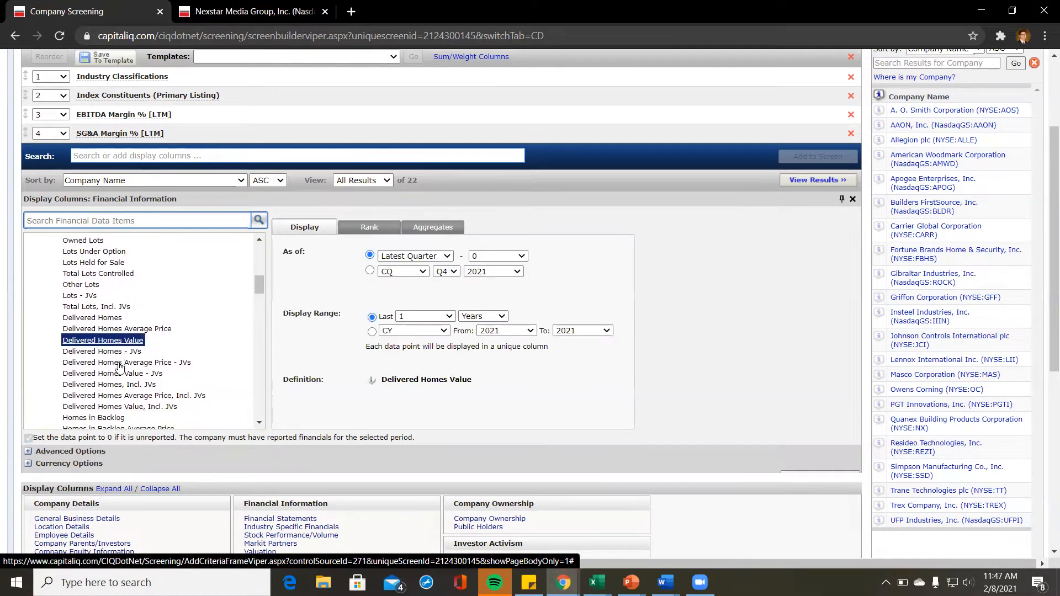
scroll(119, 367, down, 4)
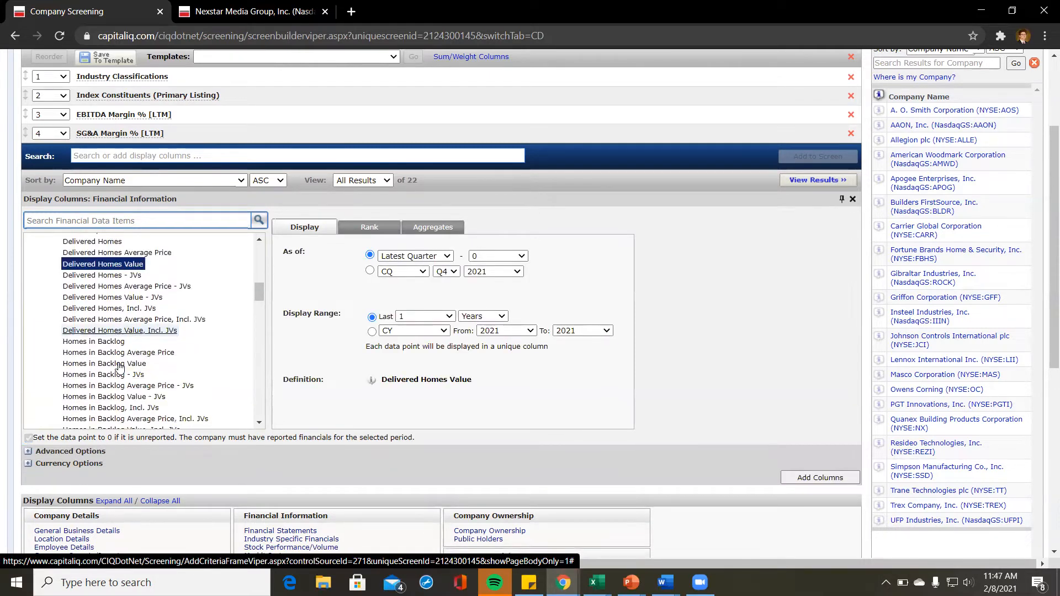
scroll(119, 367, down, 5)
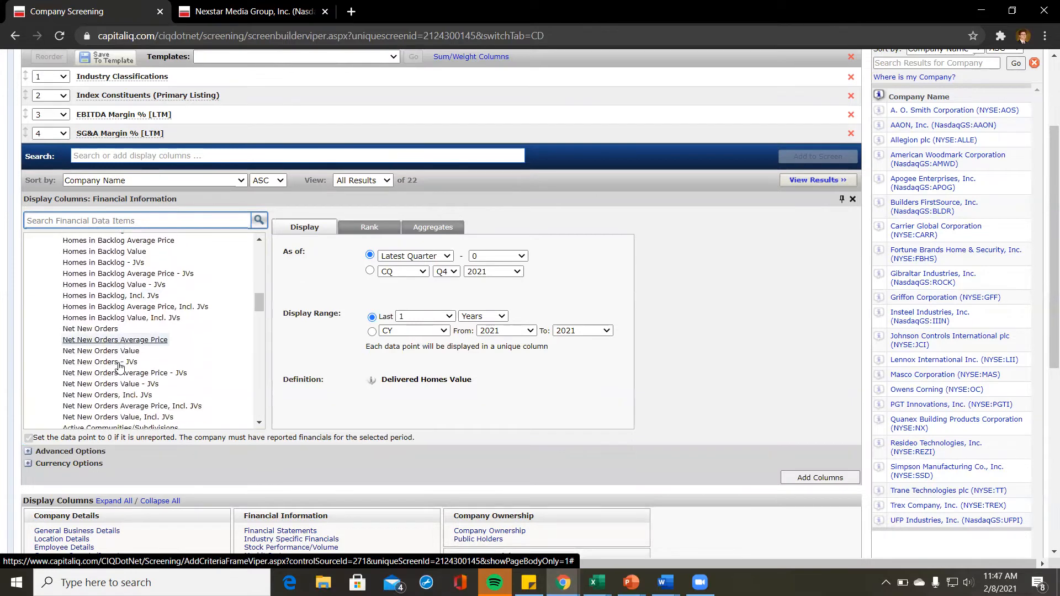
scroll(120, 367, down, 1)
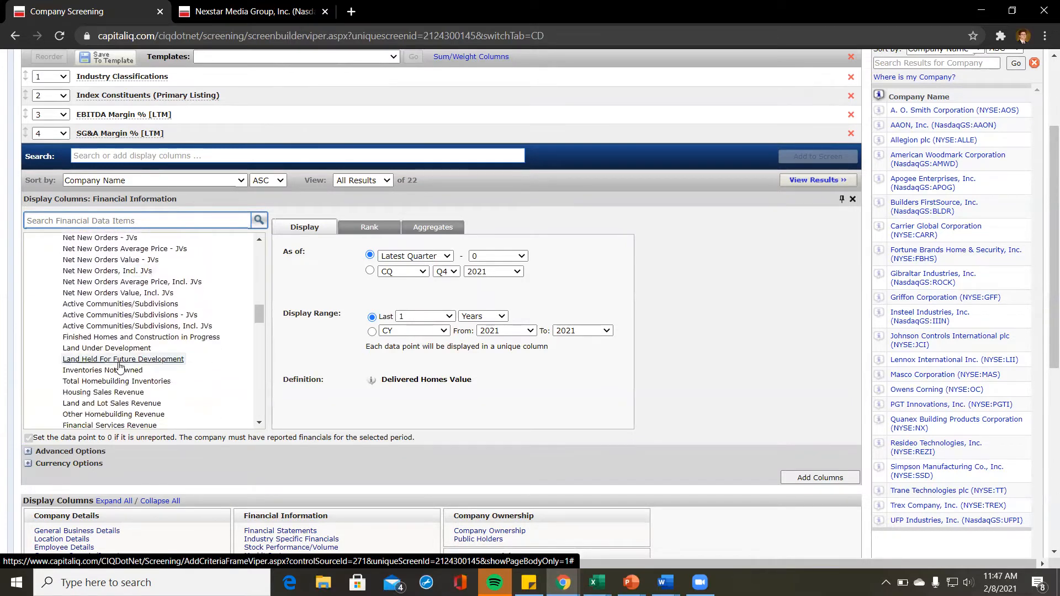
click(852, 198)
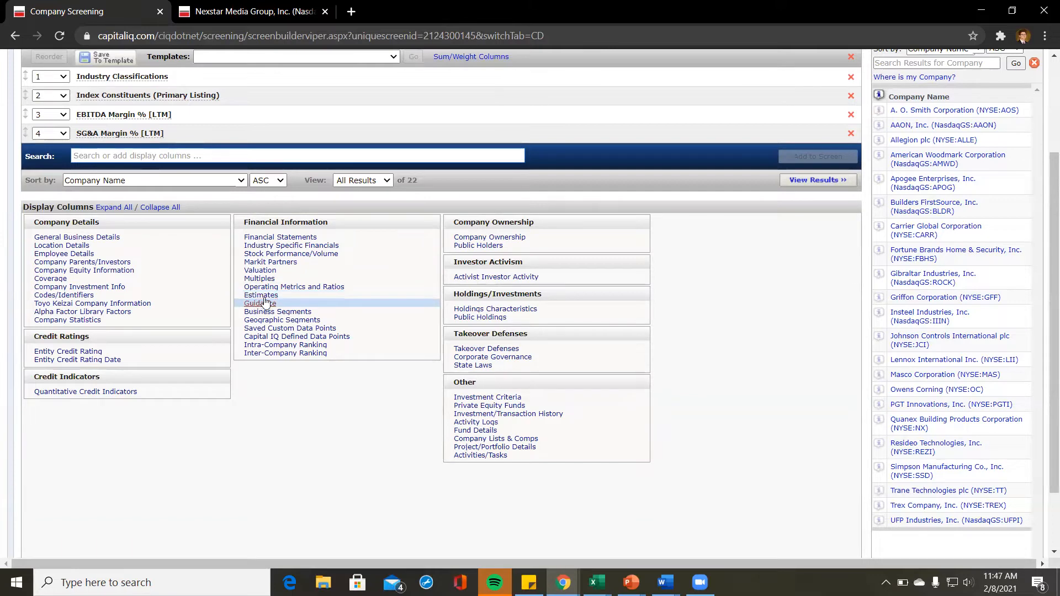
Step: Open the Estimates column category and look through the Consensus estimate items
click(264, 297)
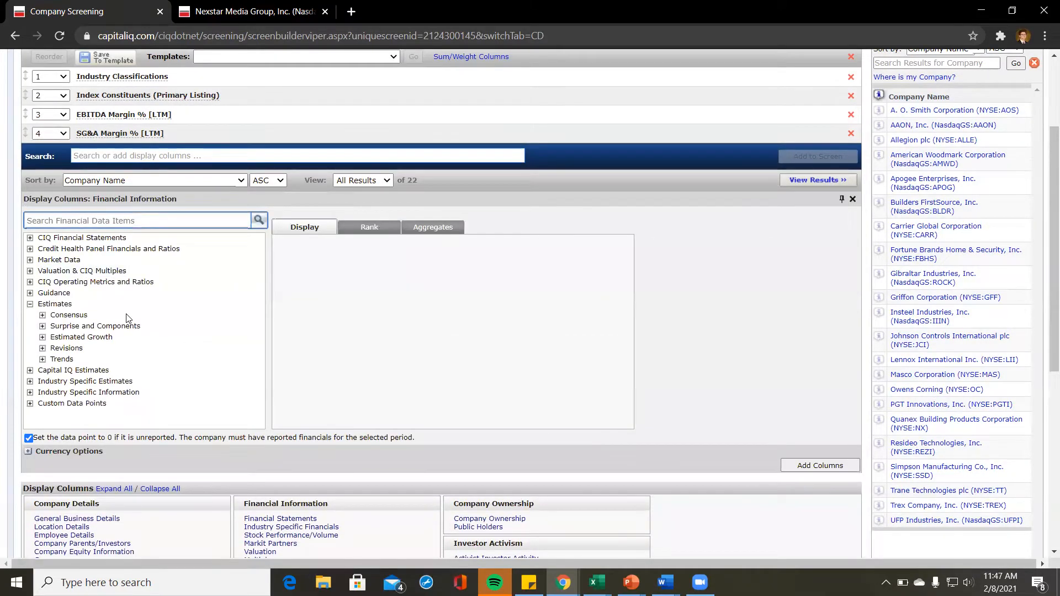
click(64, 315)
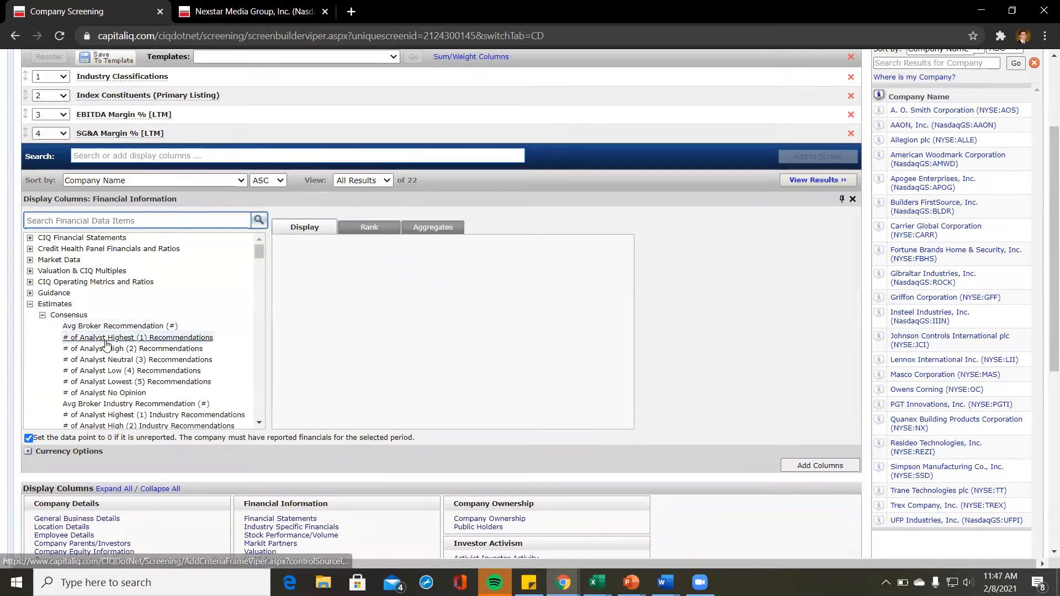
scroll(106, 345, down, 10)
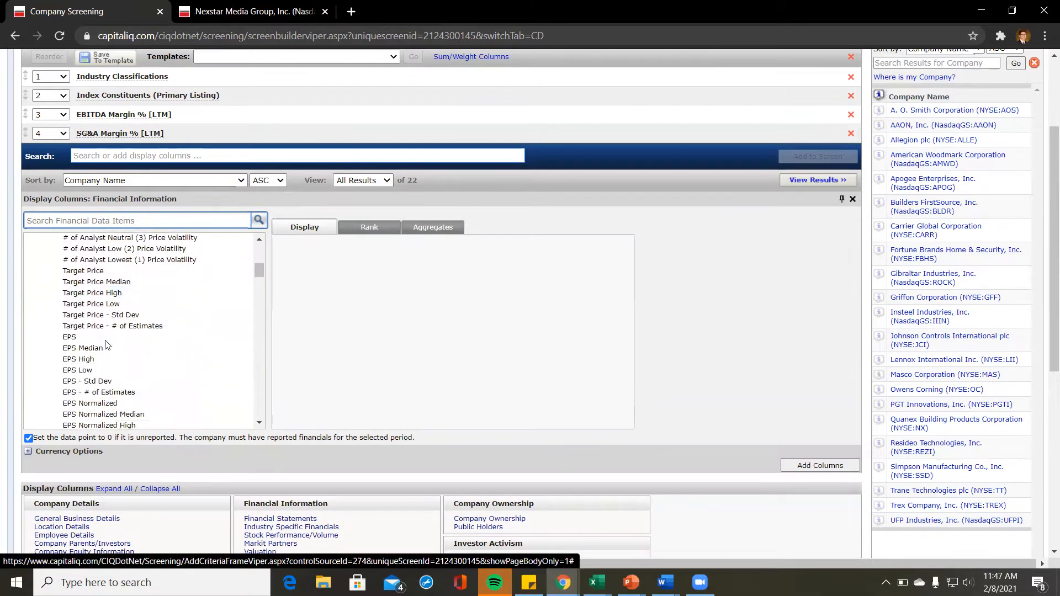
scroll(83, 323, down, 2)
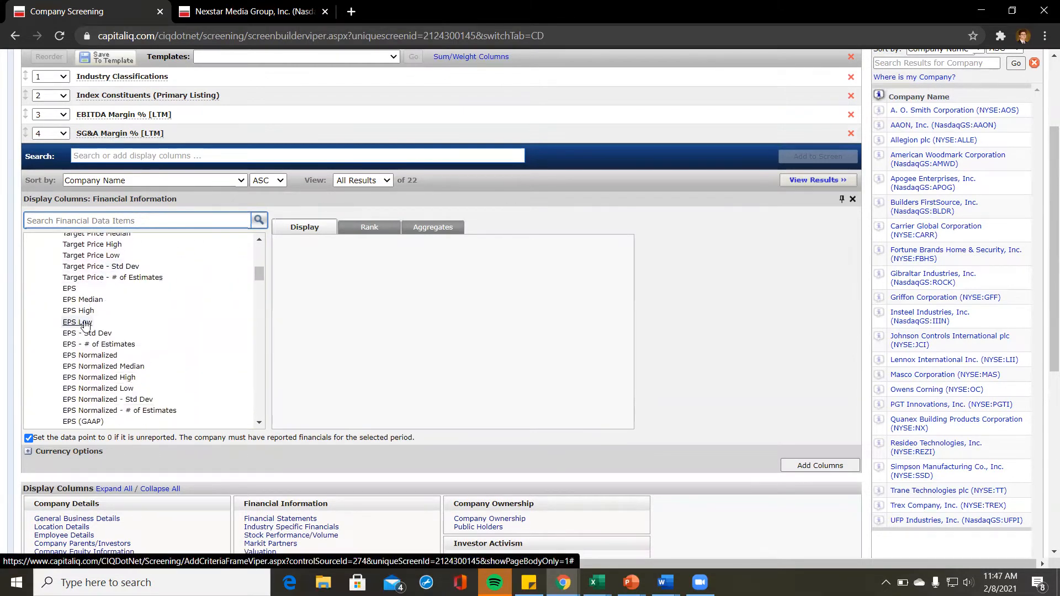
scroll(83, 323, up, 15)
click(43, 335)
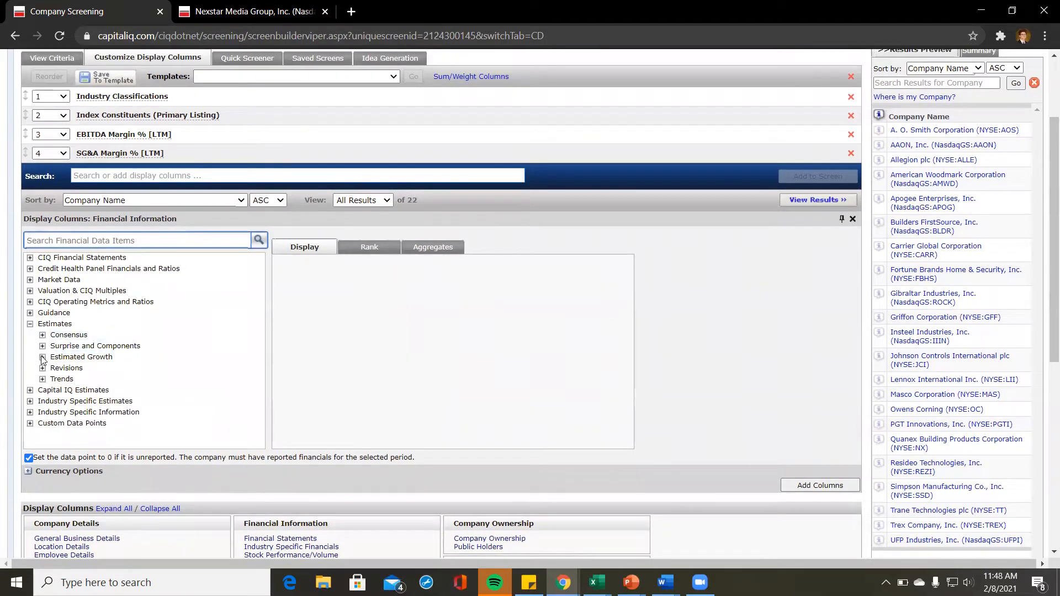
Step: Add Est. Annual Revenue Growth - 2 Yr % from Estimated Growth as a column, then close the panel
click(42, 358)
scroll(111, 375, down, 3)
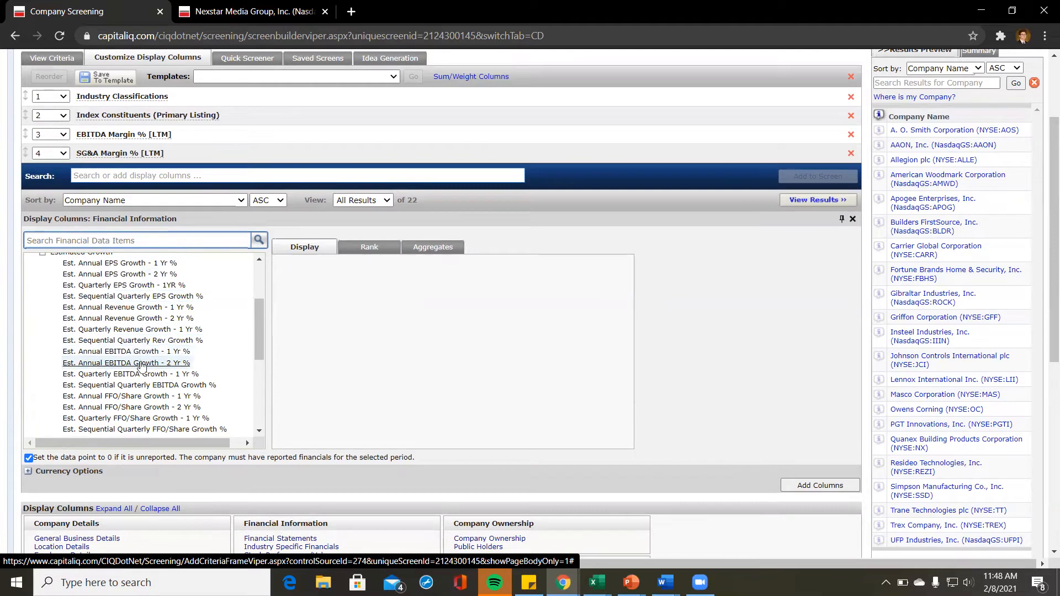
scroll(142, 350, down, 2)
scroll(132, 298, up, 2)
scroll(124, 281, down, 1)
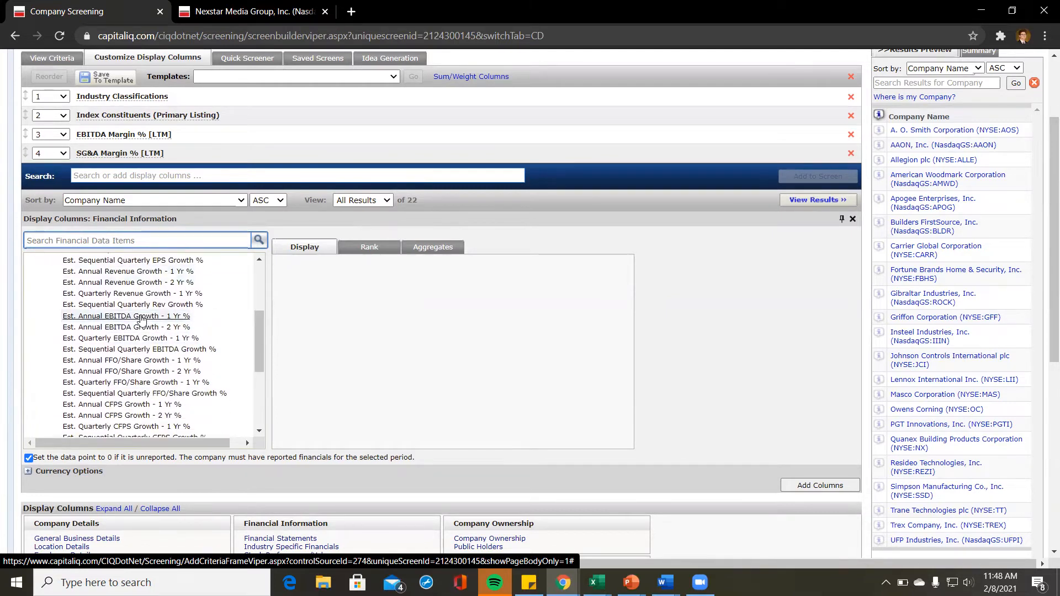
click(124, 284)
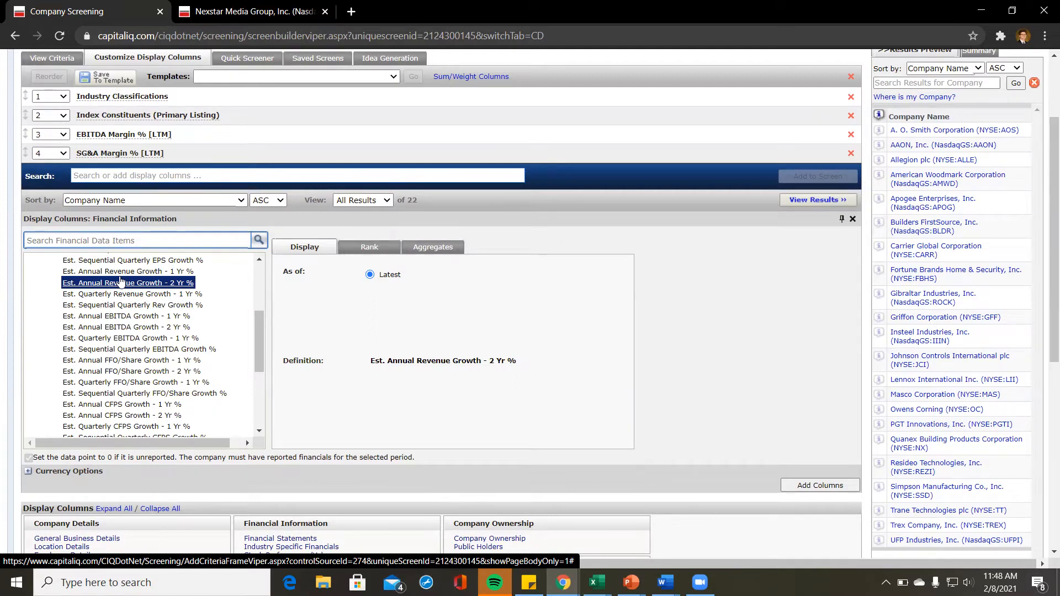
click(820, 486)
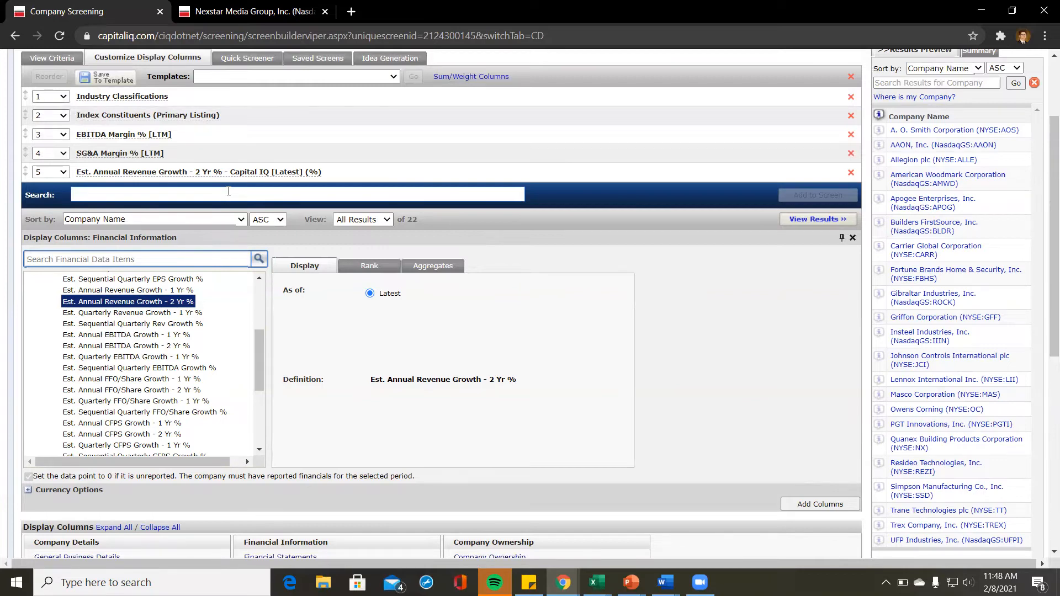
scroll(228, 192, up, 2)
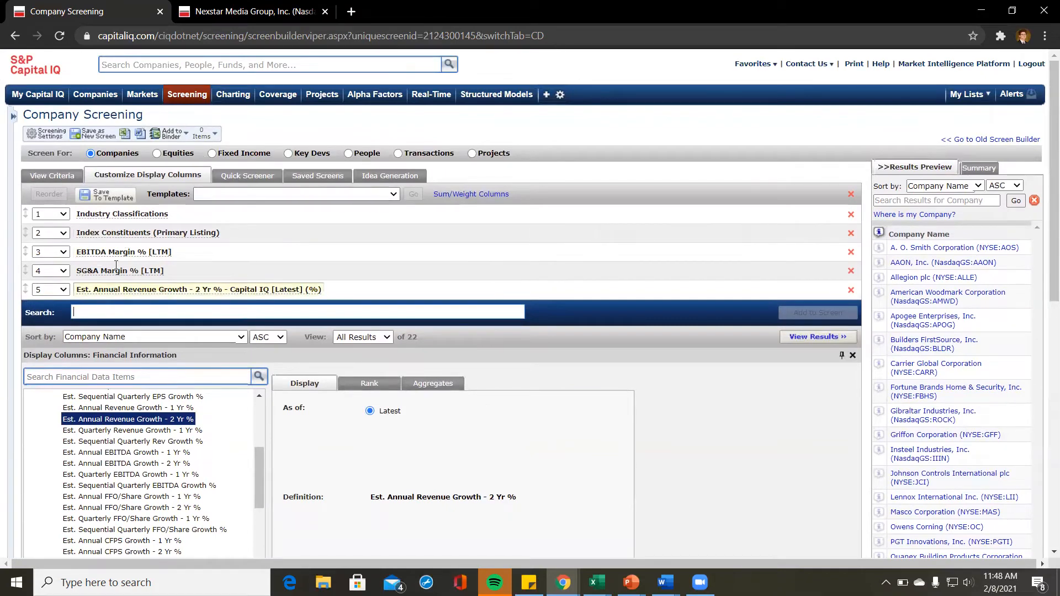
click(853, 356)
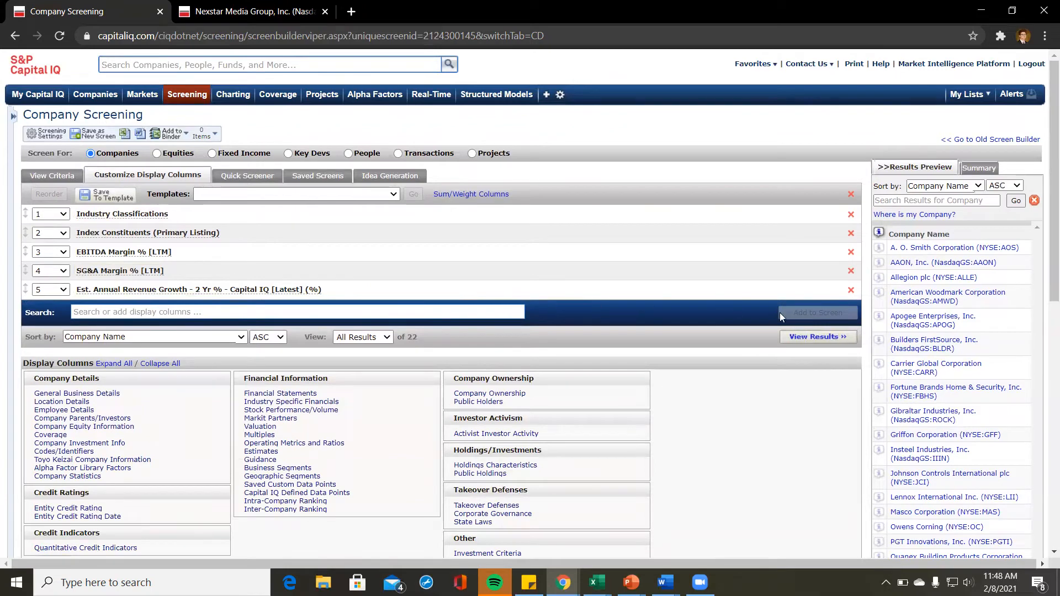
Step: Run the screen, review the 22 Building Products results, and export them to Excel
click(817, 338)
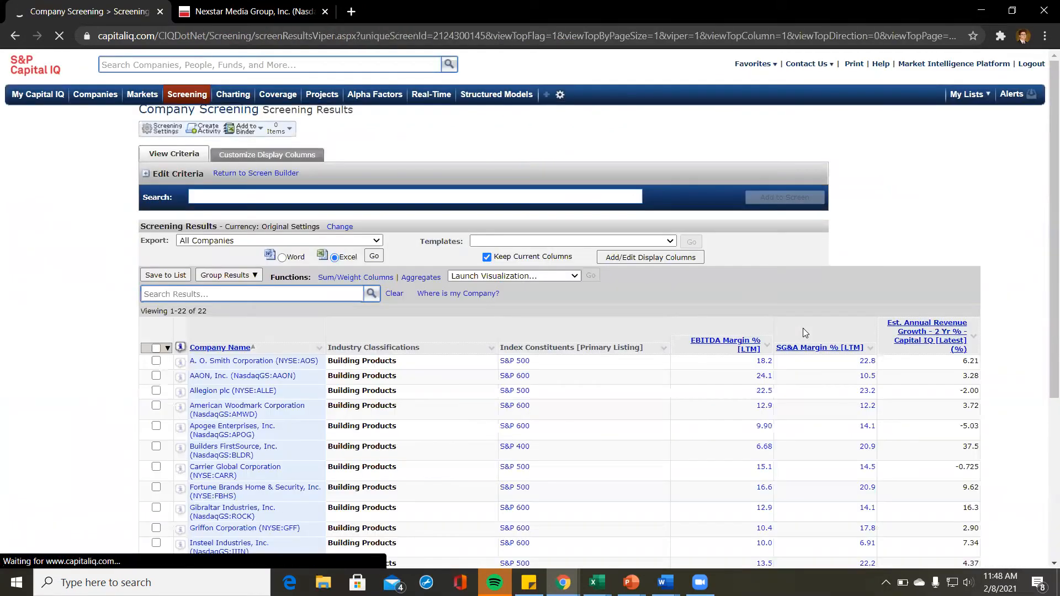
scroll(803, 332, down, 1)
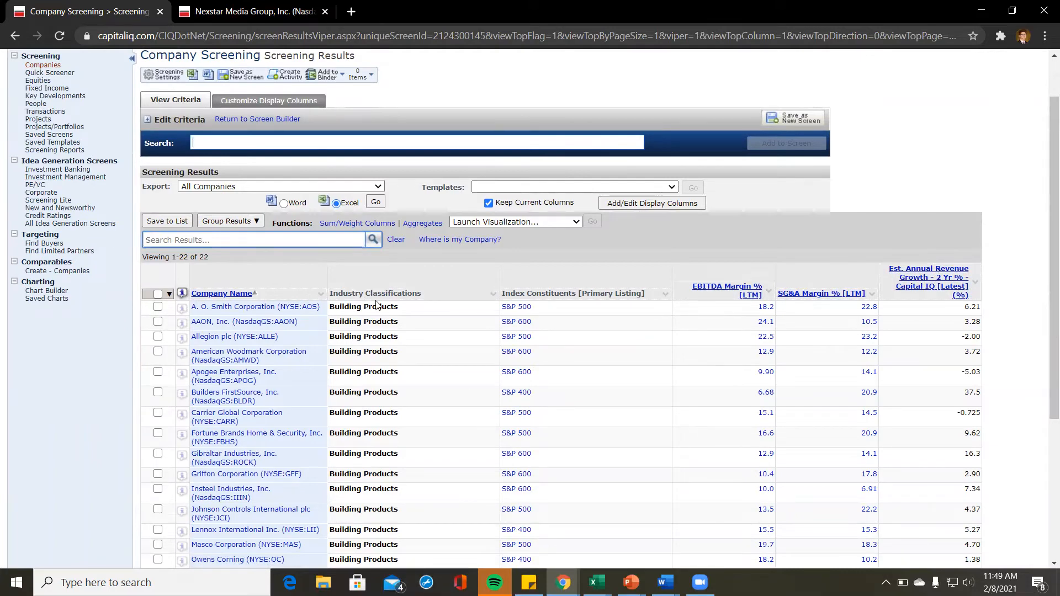
scroll(425, 355, down, 2)
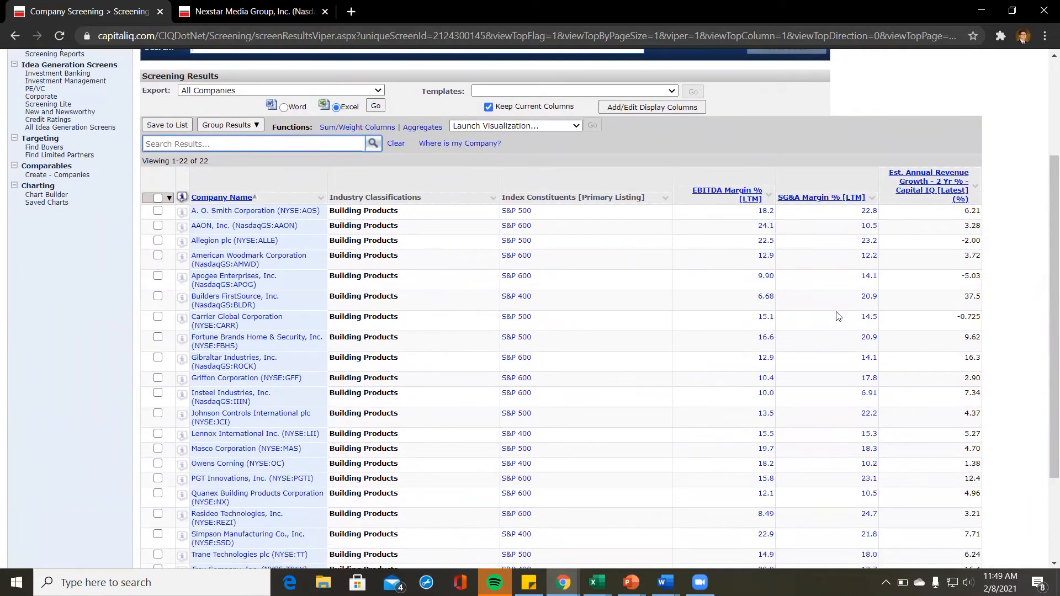
drag(731, 450, 958, 434)
click(644, 169)
scroll(309, 163, up, 1)
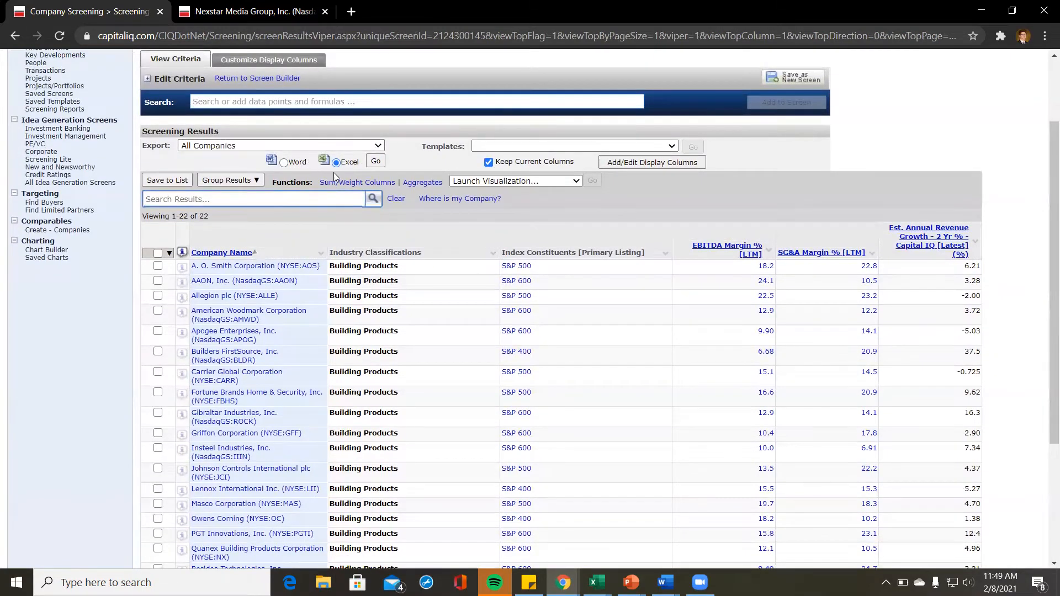
click(377, 161)
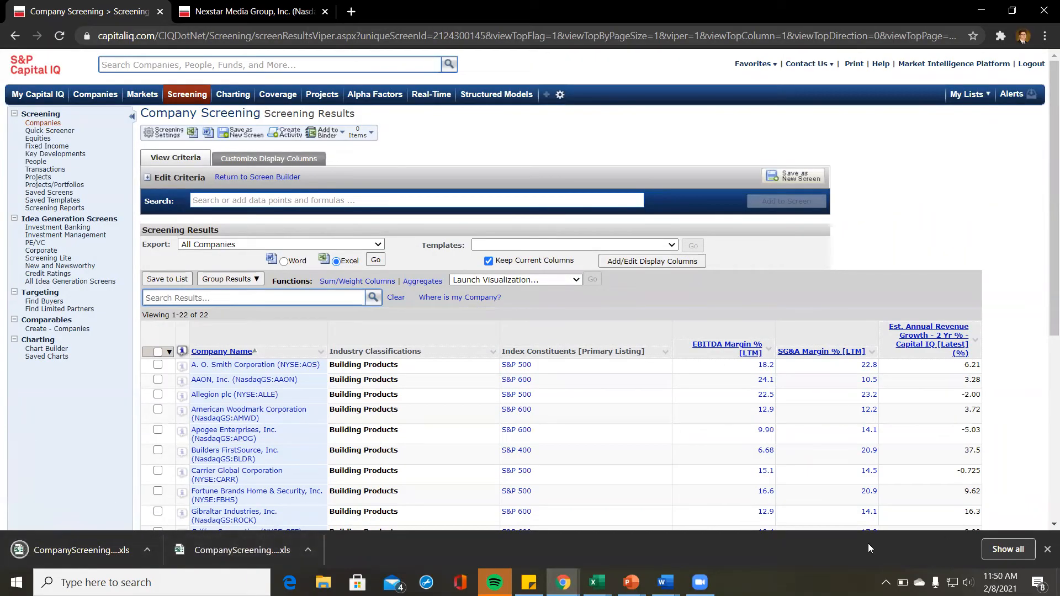
Step: Open the downloaded CompanyScreeningReport workbook, enable editing, and select an empty cell below the companies
click(216, 550)
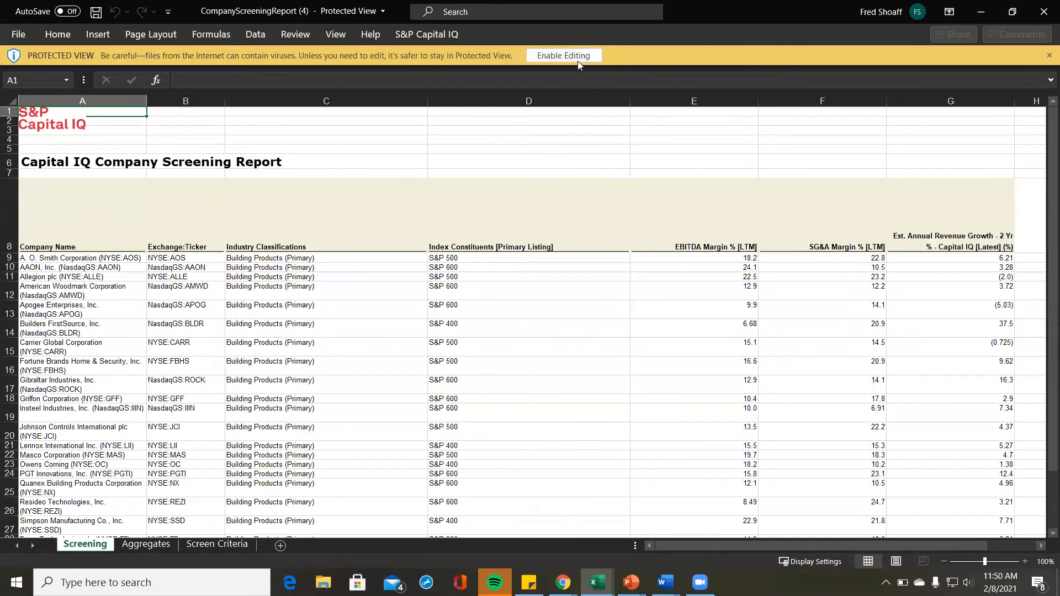
scroll(631, 357, down, 2)
scroll(631, 357, up, 3)
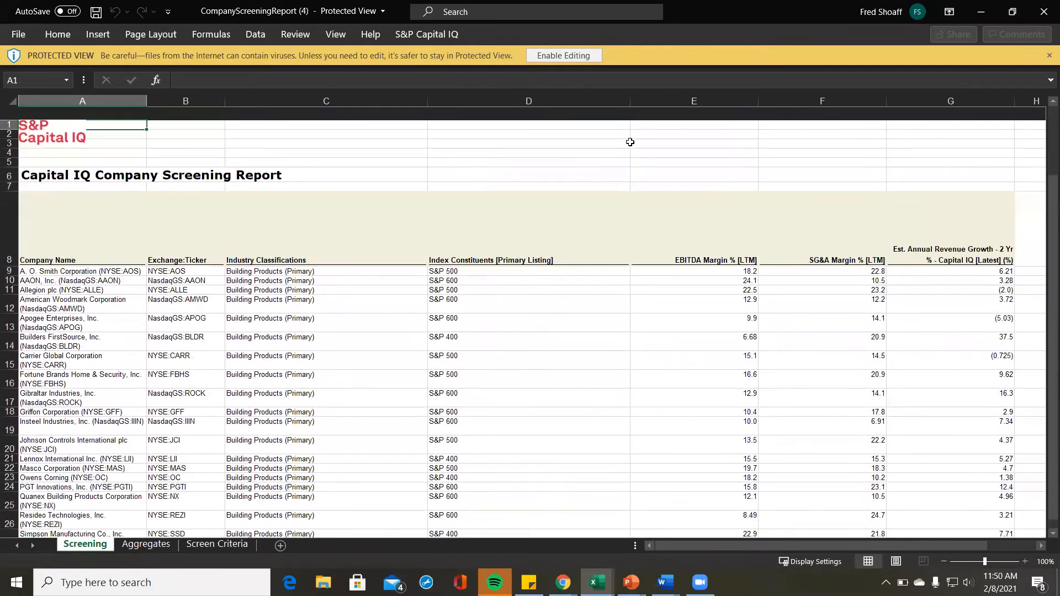
click(589, 55)
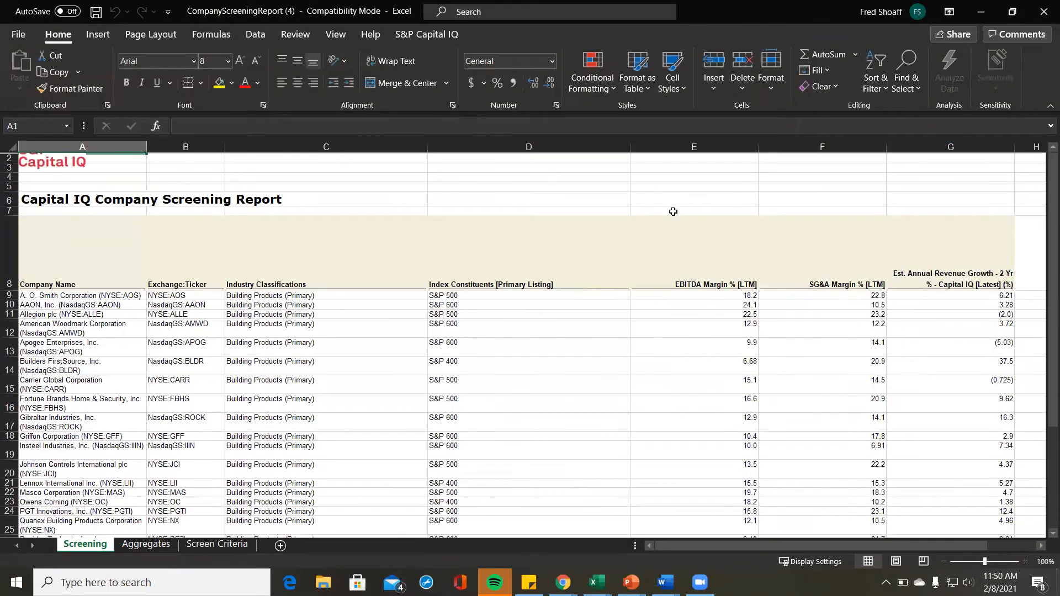
scroll(673, 212, down, 1)
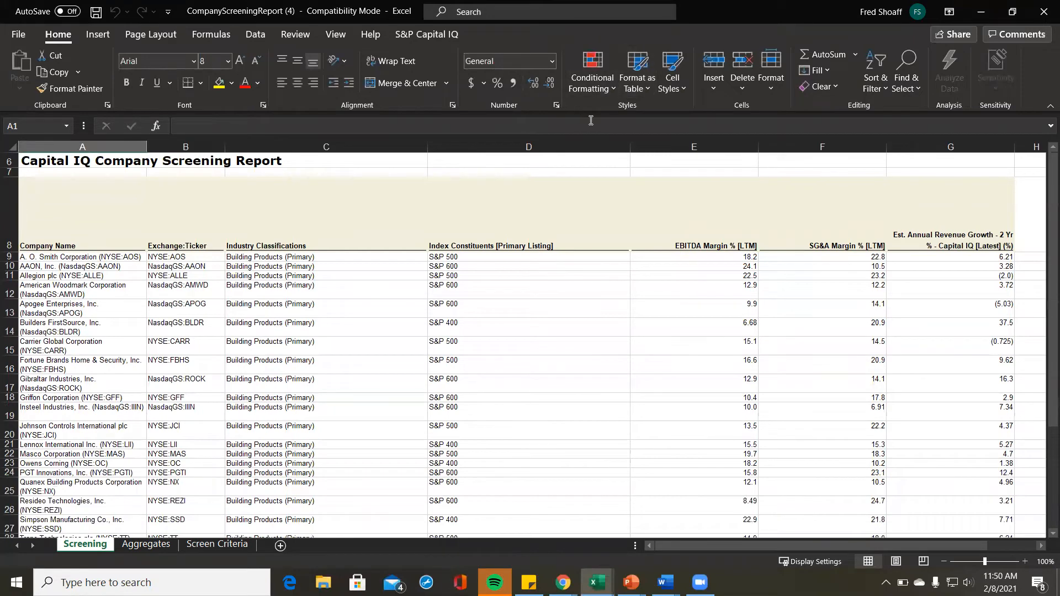
scroll(668, 359, down, 1)
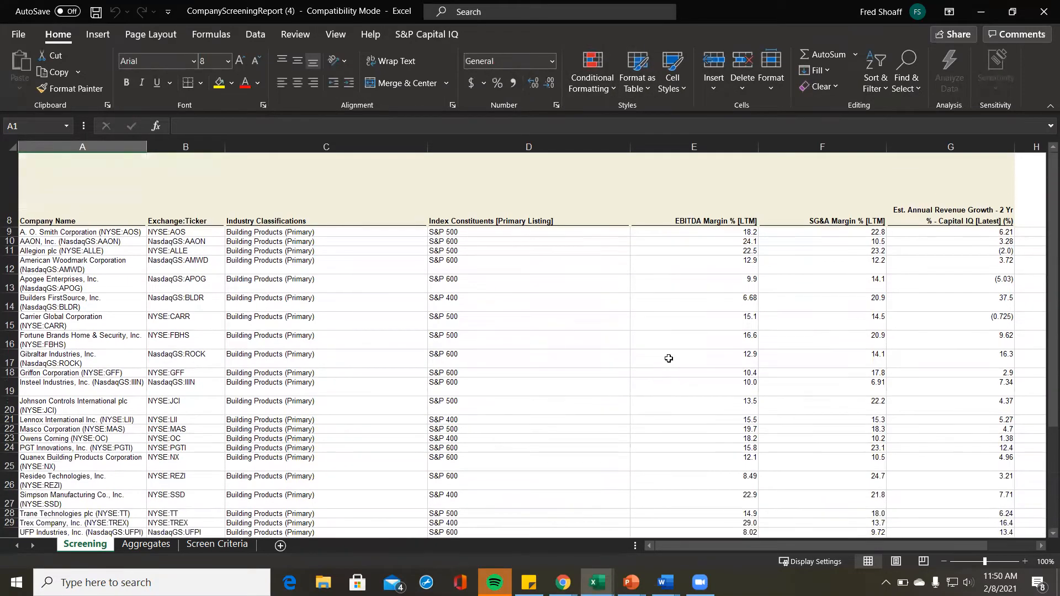
click(618, 476)
scroll(647, 335, up, 1)
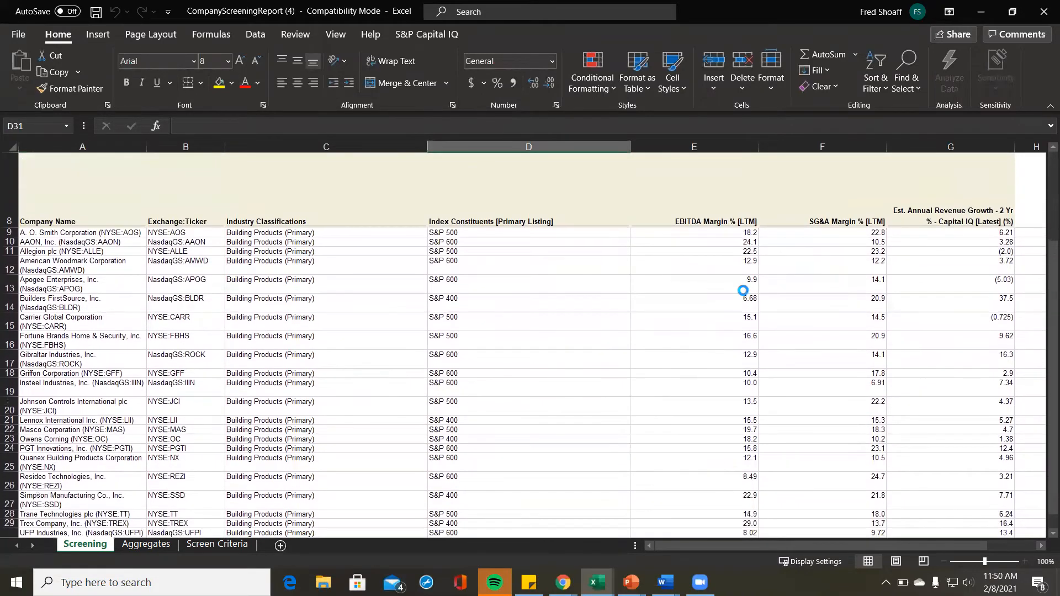
scroll(744, 290, down, 1)
scroll(744, 290, up, 1)
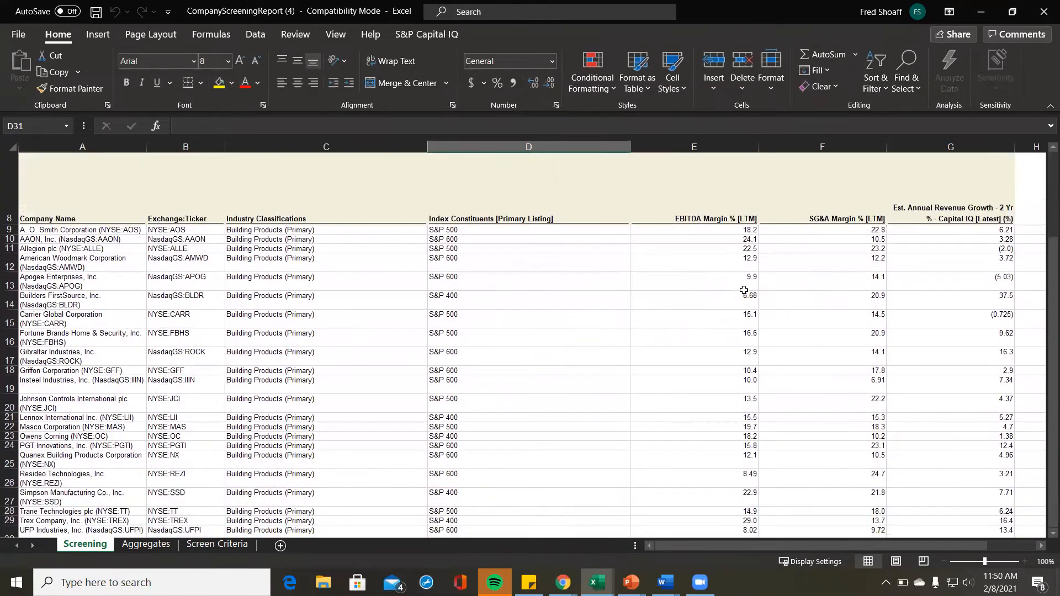
scroll(743, 290, down, 2)
scroll(743, 290, up, 1)
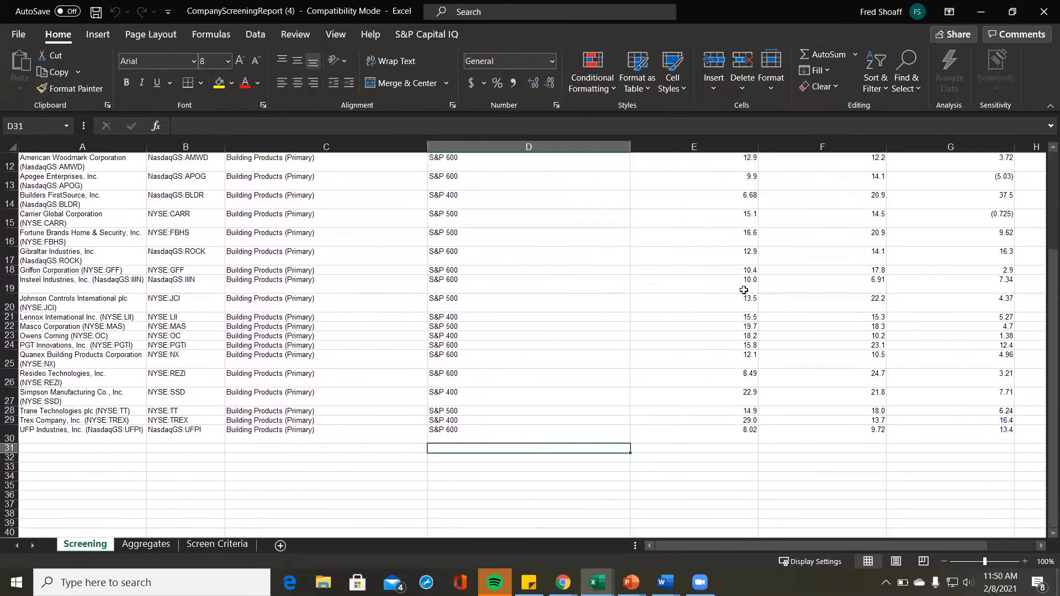
Step: Enter the labels Median, Upper Quartile and Average in D31:D33
text(Median)
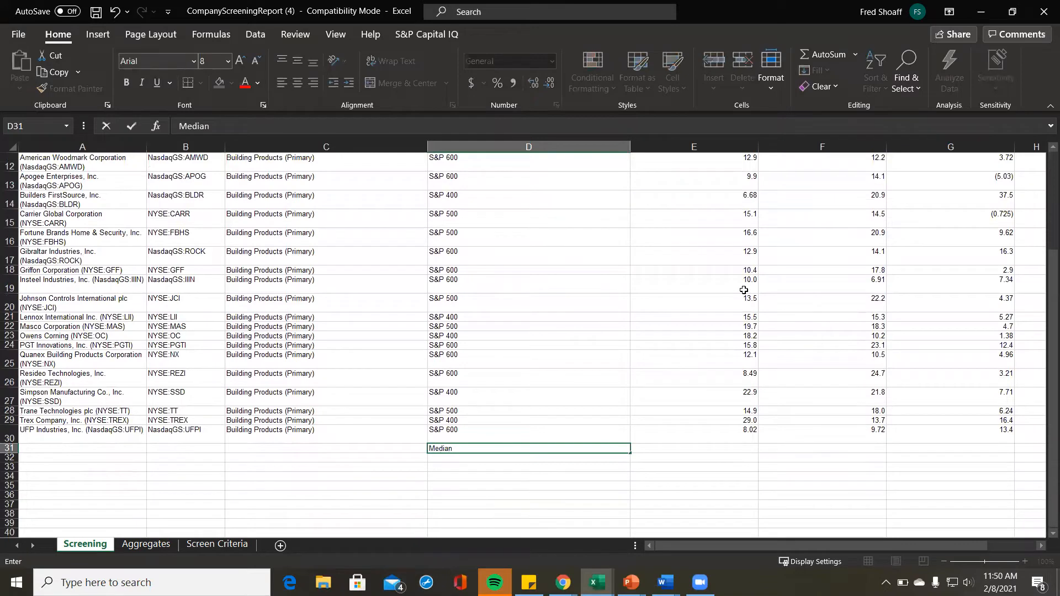
key(Return)
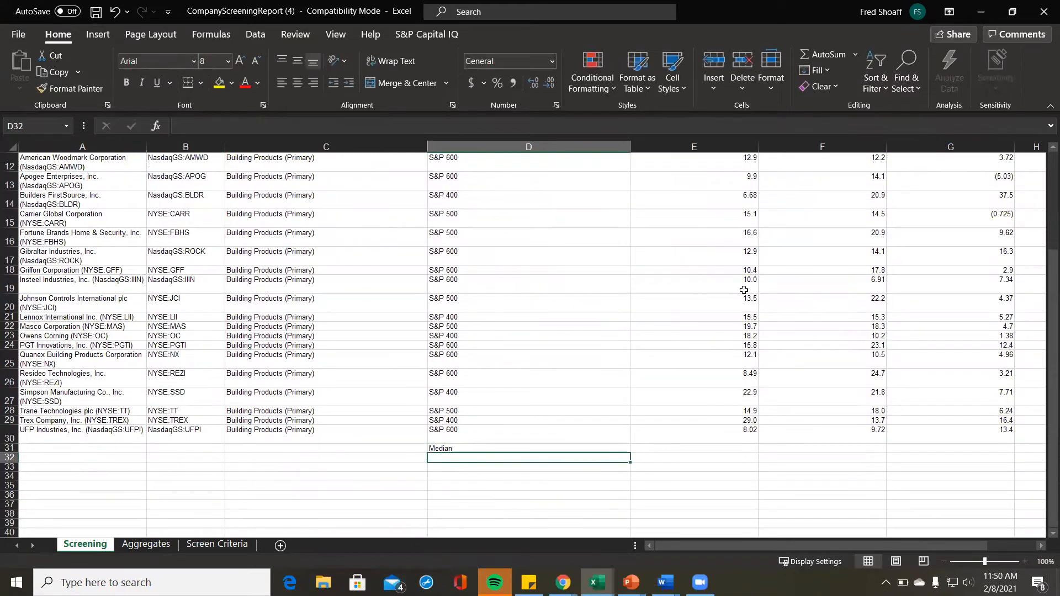
text(Upper Qua)
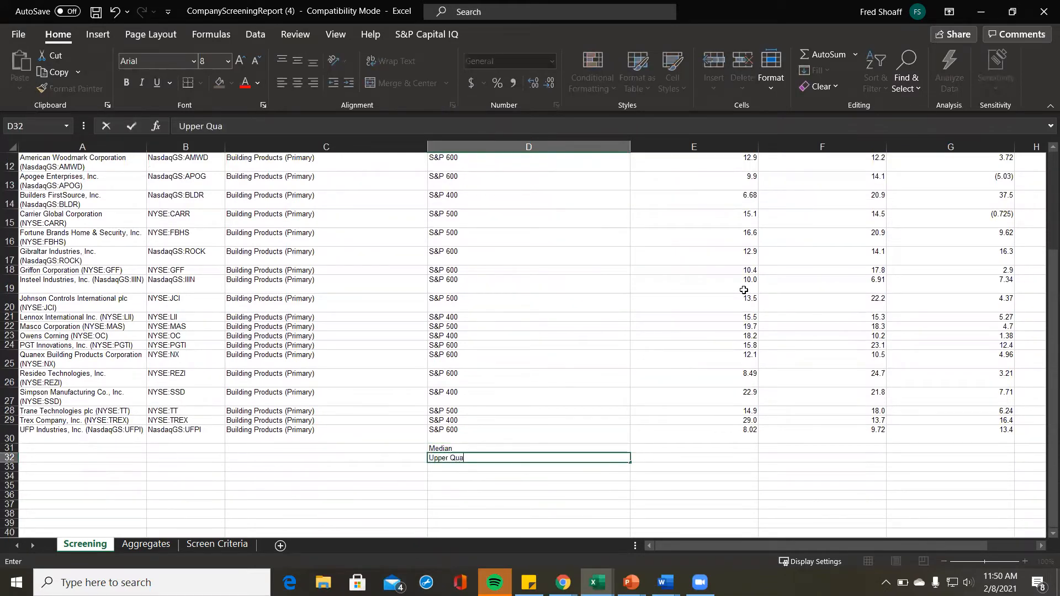
text(rtile)
key(Return)
text(Average)
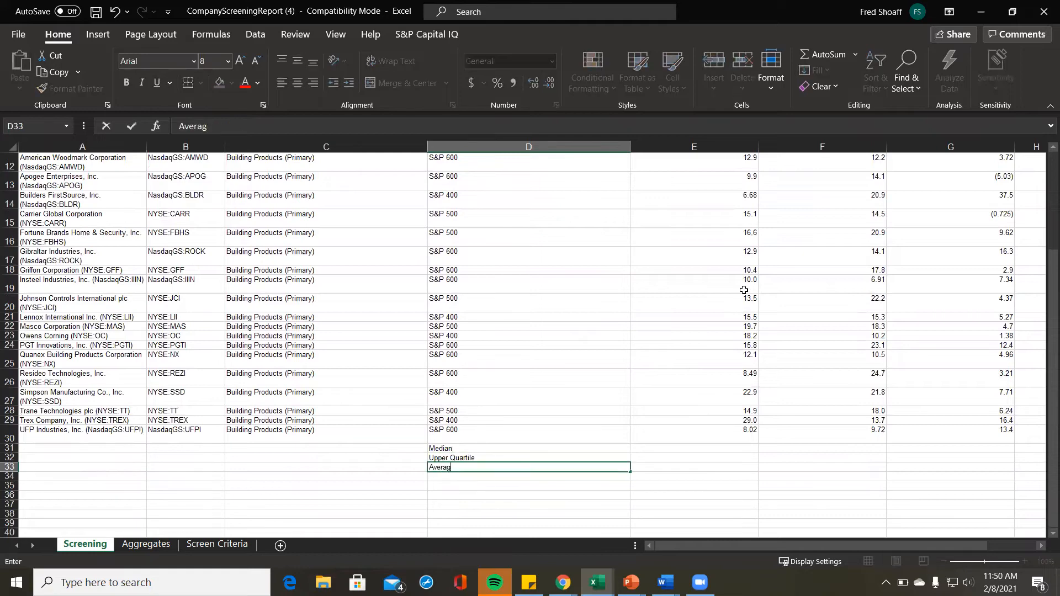
key(Up)
key(Up)
Step: Enter =MEDIAN(E9:E30) in E31 to get the EBITDA margin median of 15.0
key(Right)
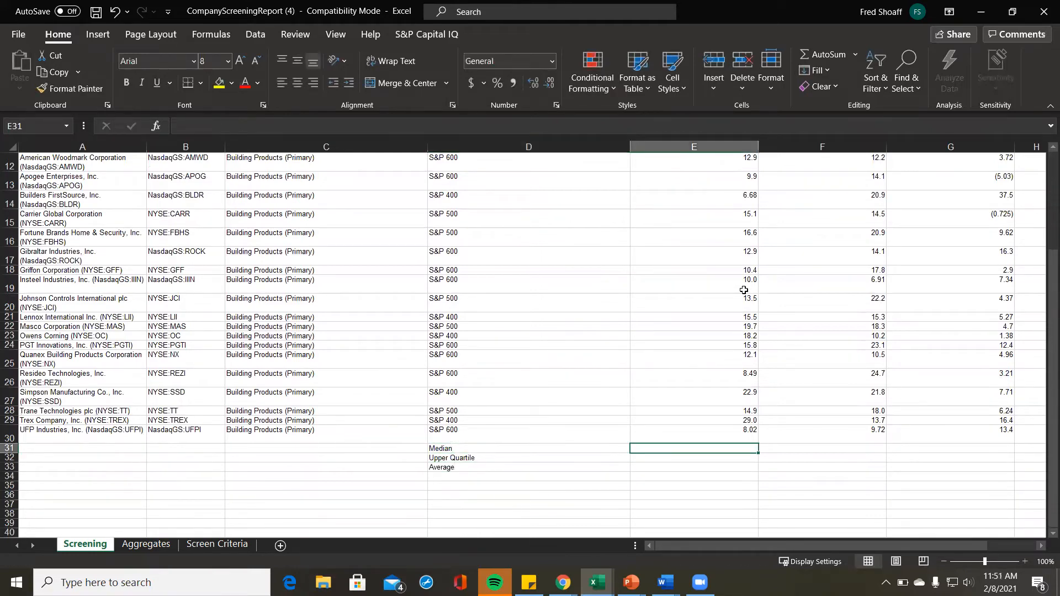
scroll(744, 289, up, 1)
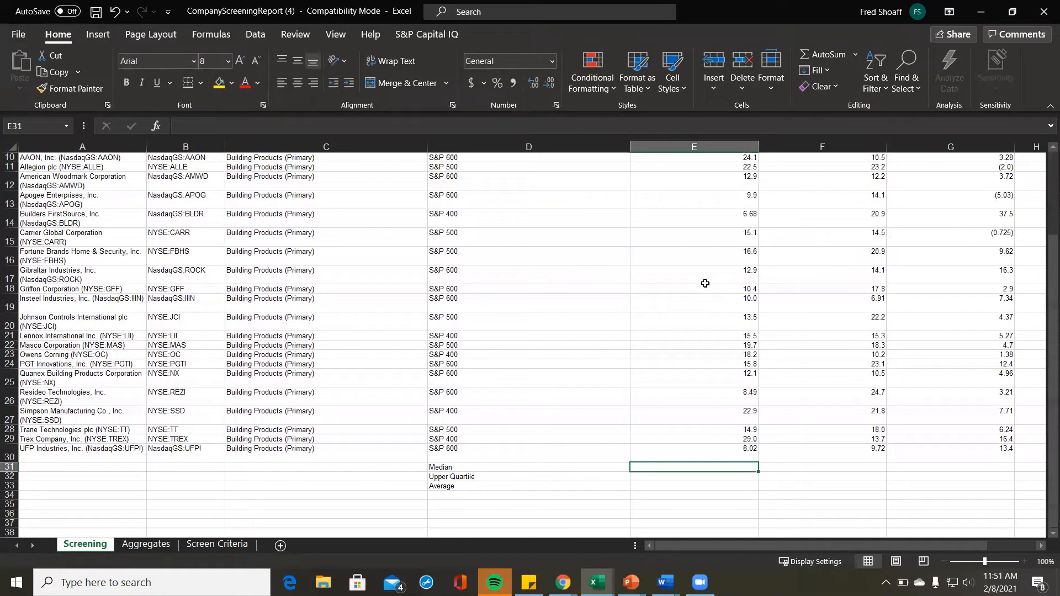
text(=media)
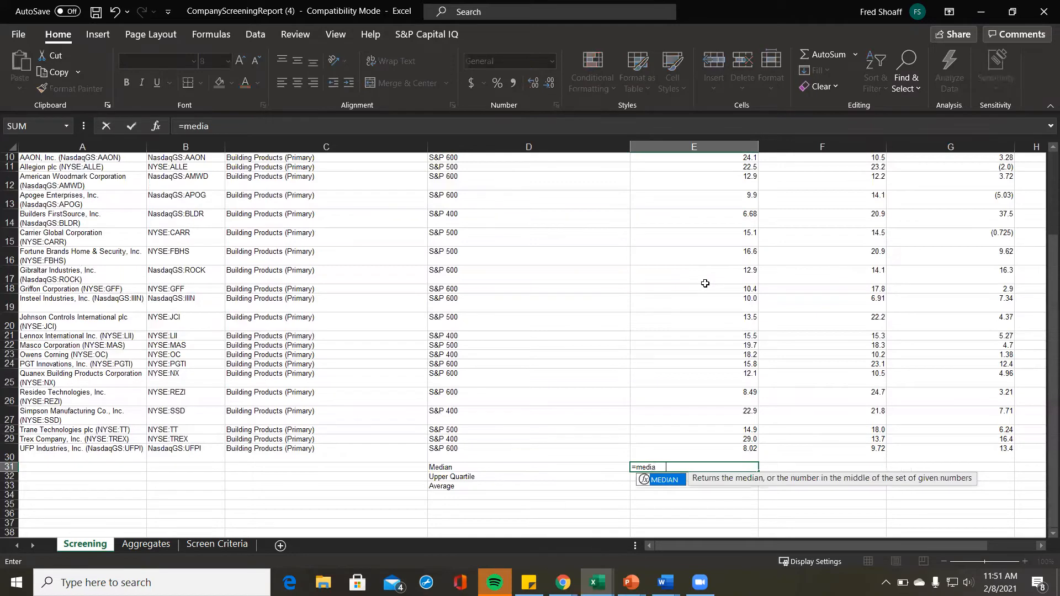
key(Tab)
key(Up)
key(ctrl+shift+Up)
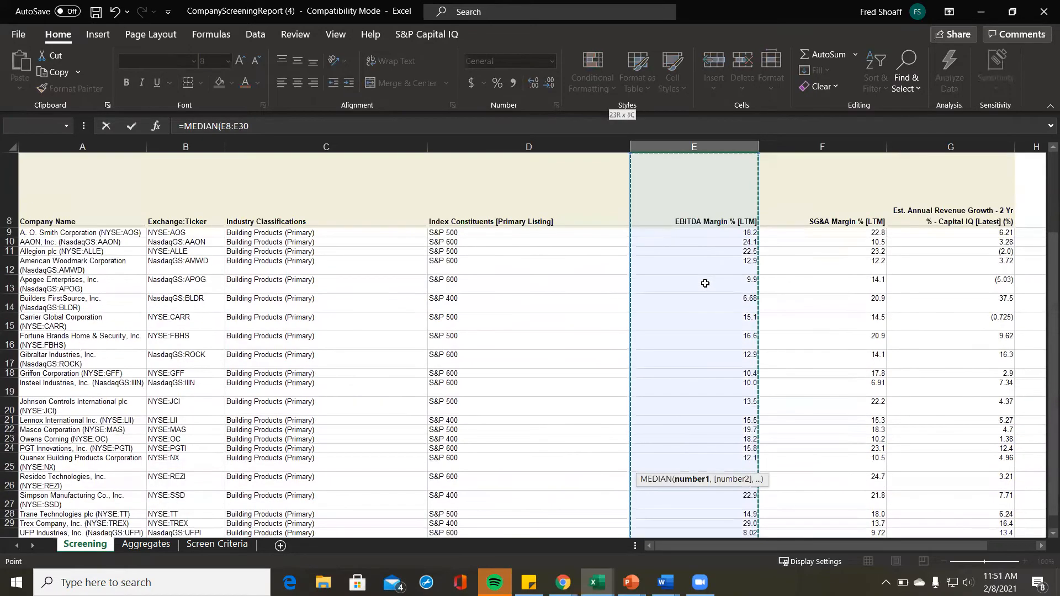
text())
key(Return)
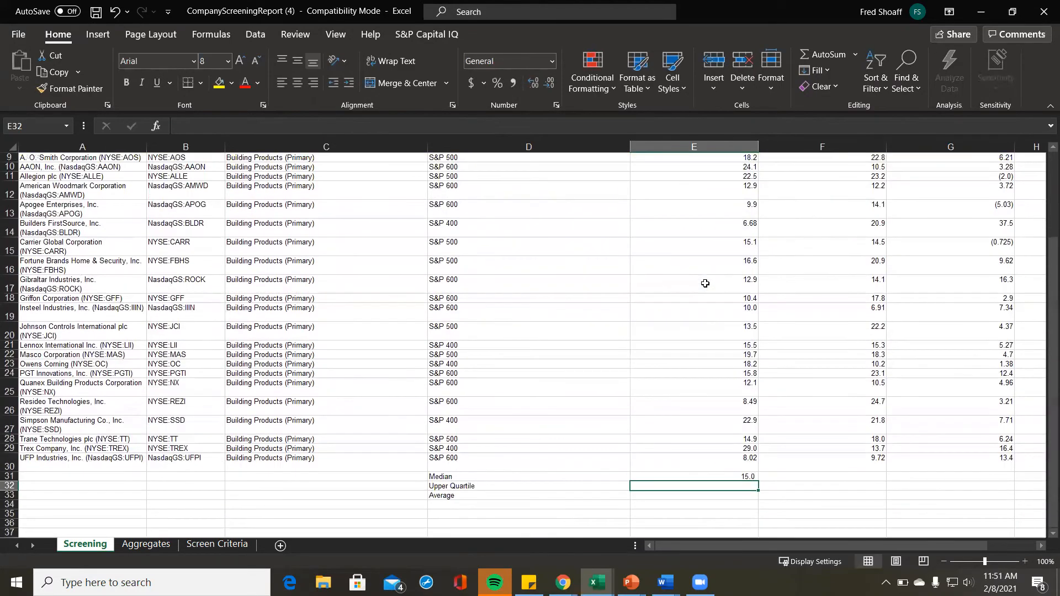
Step: Fill the median formula right into F31:G31, giving 16.6 and 5.1
key(Up)
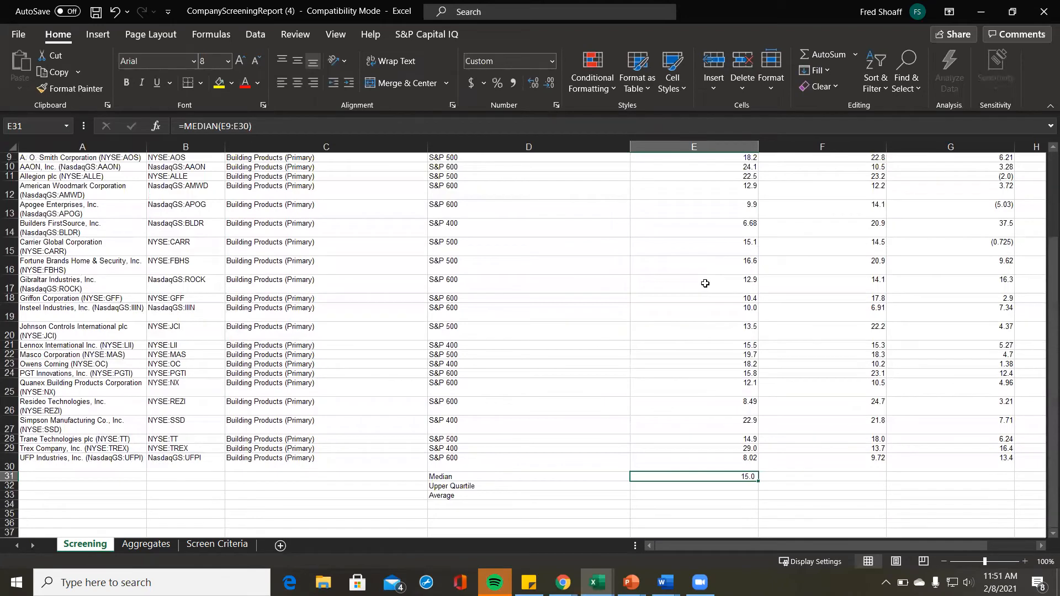
scroll(709, 290, up, 3)
scroll(715, 296, down, 3)
scroll(717, 365, up, 1)
scroll(717, 365, down, 1)
key(shift+Right)
key(shift+Right)
key(shift+Right)
key(shift+Left)
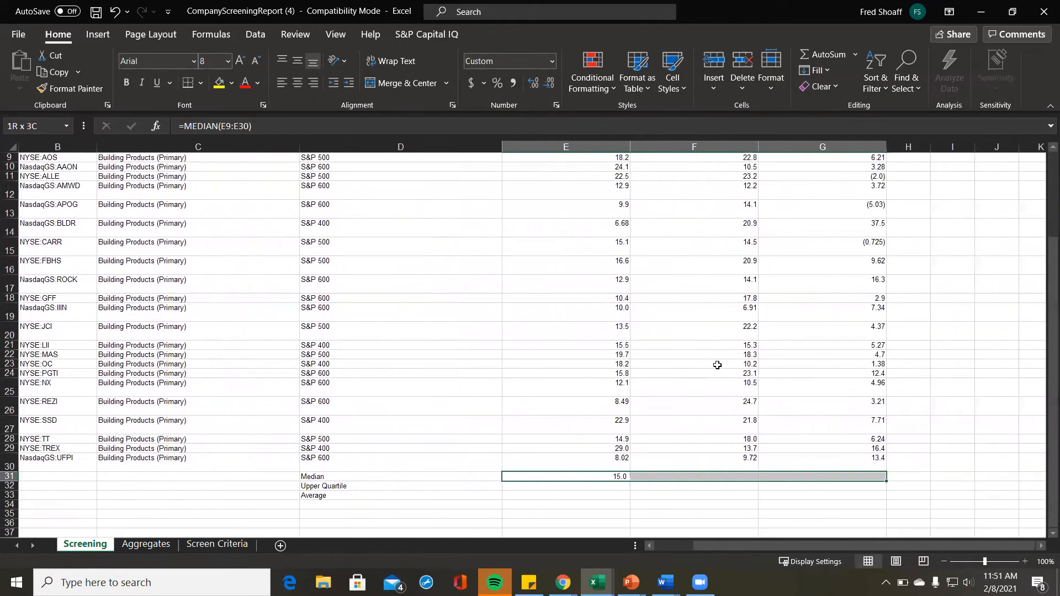
key(ctrl+r)
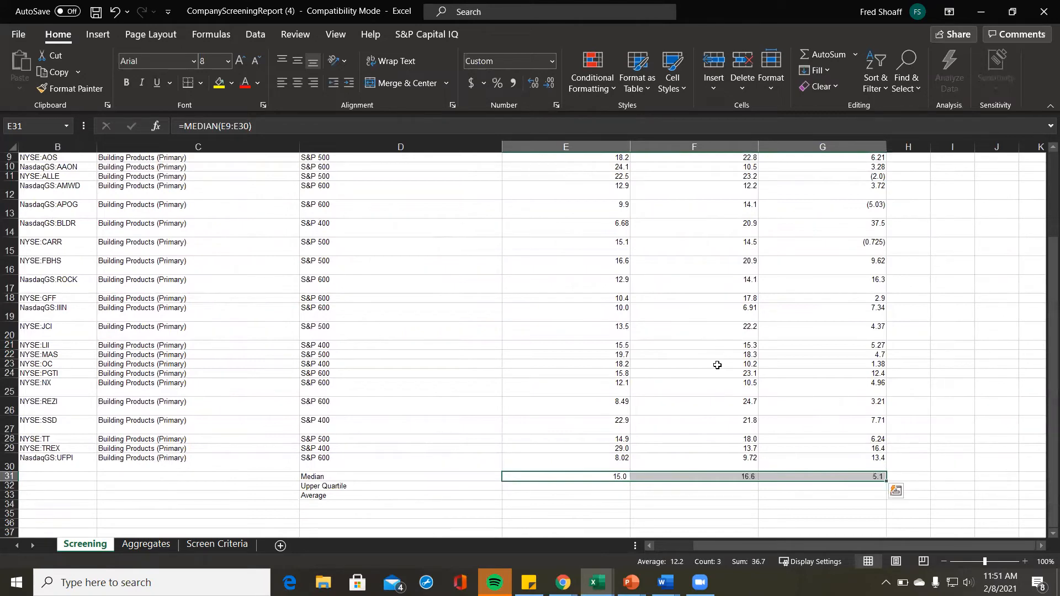
Step: Review the median row, then select the EBITDA margin values E9:E30
key(Down)
key(Left)
key(Right)
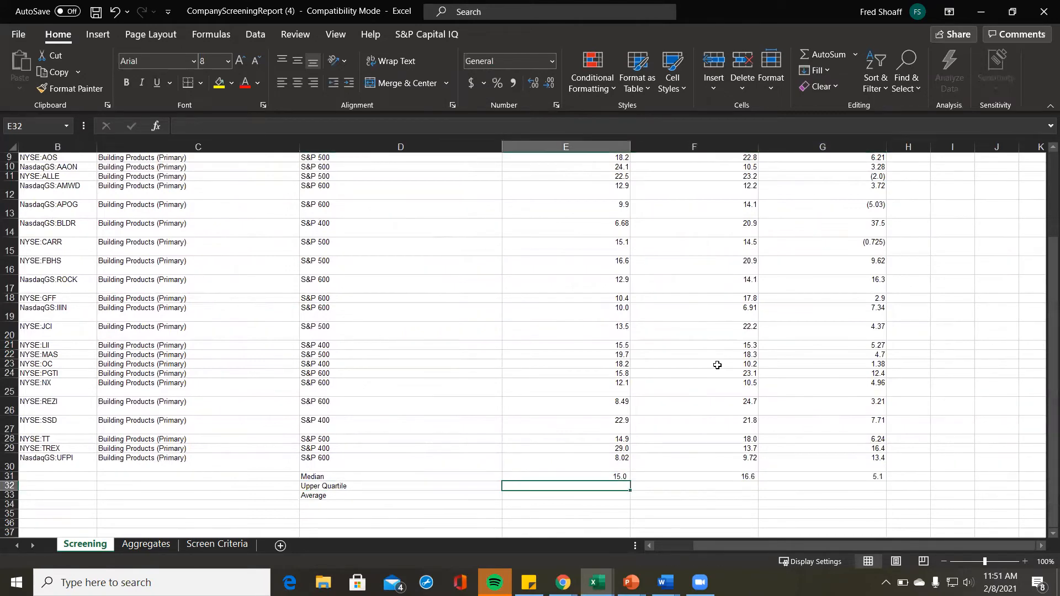
scroll(717, 365, up, 1)
scroll(717, 365, down, 1)
key(Up)
key(Left)
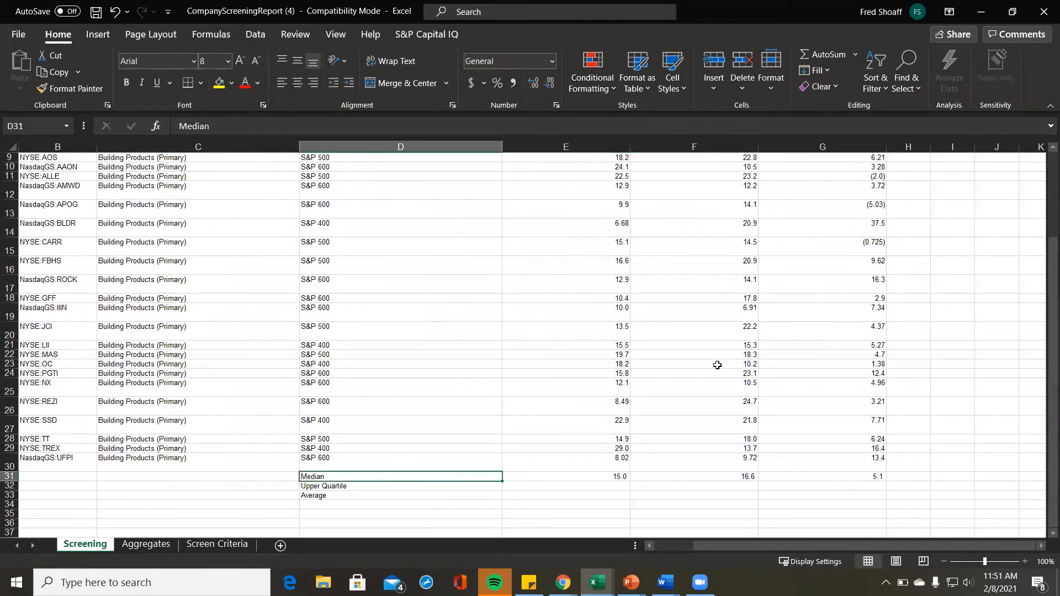
key(Right)
key(shift+Right)
key(shift+Right)
key(shift+Left)
key(shift+Left)
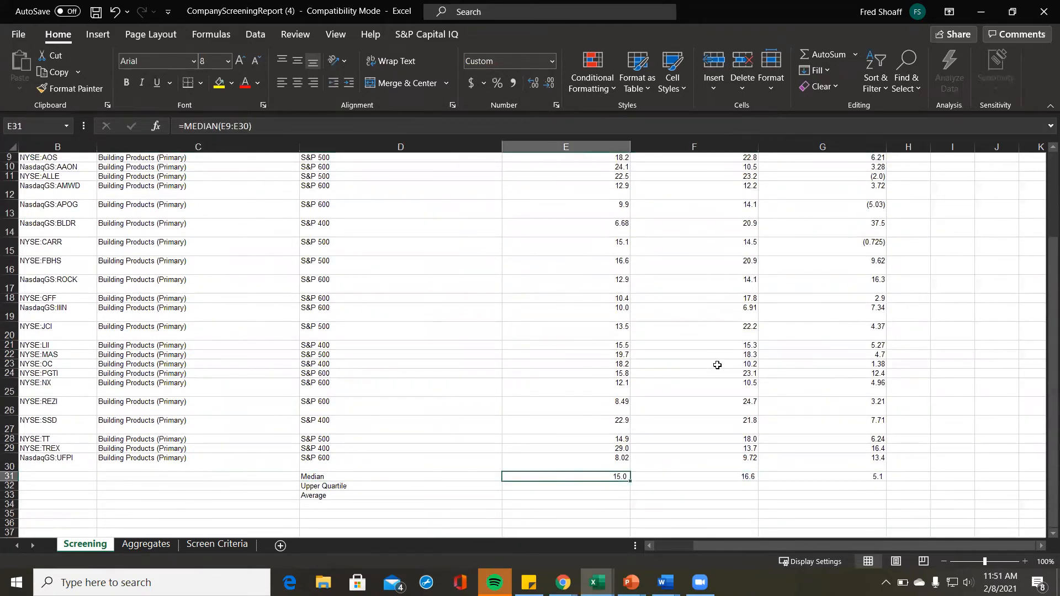
key(Up)
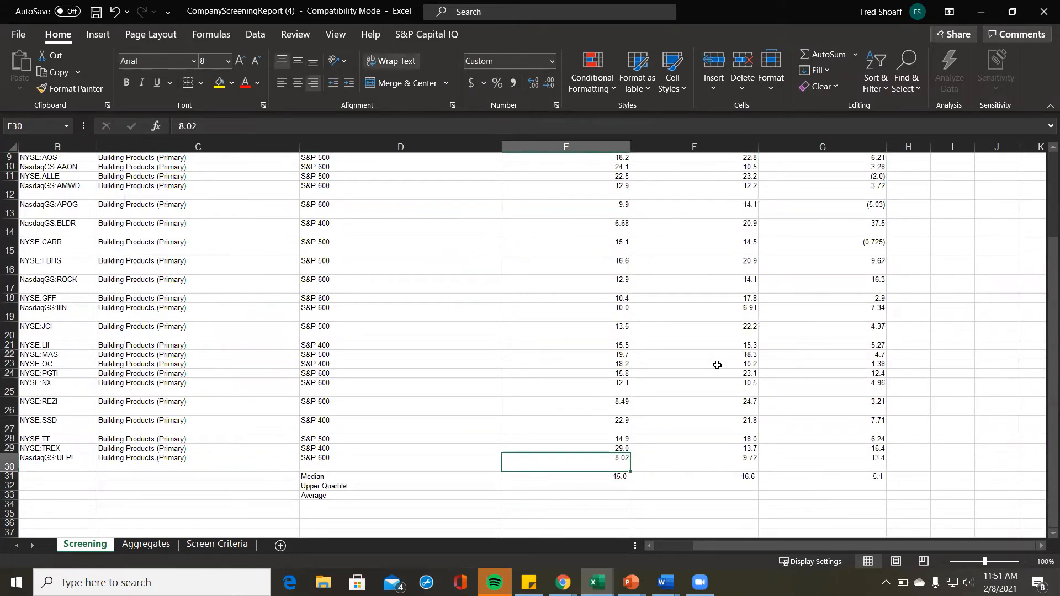
key(ctrl+shift+Up)
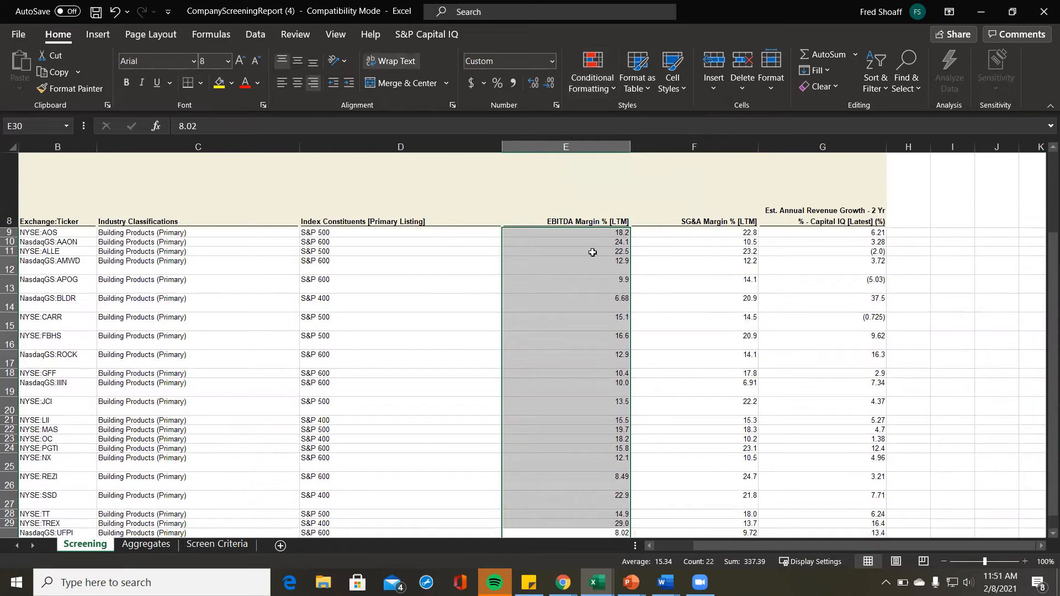
Step: Add a Greater Than rule on E9:E30 using the E31 median, with Green Fill with Dark Green Text
click(593, 74)
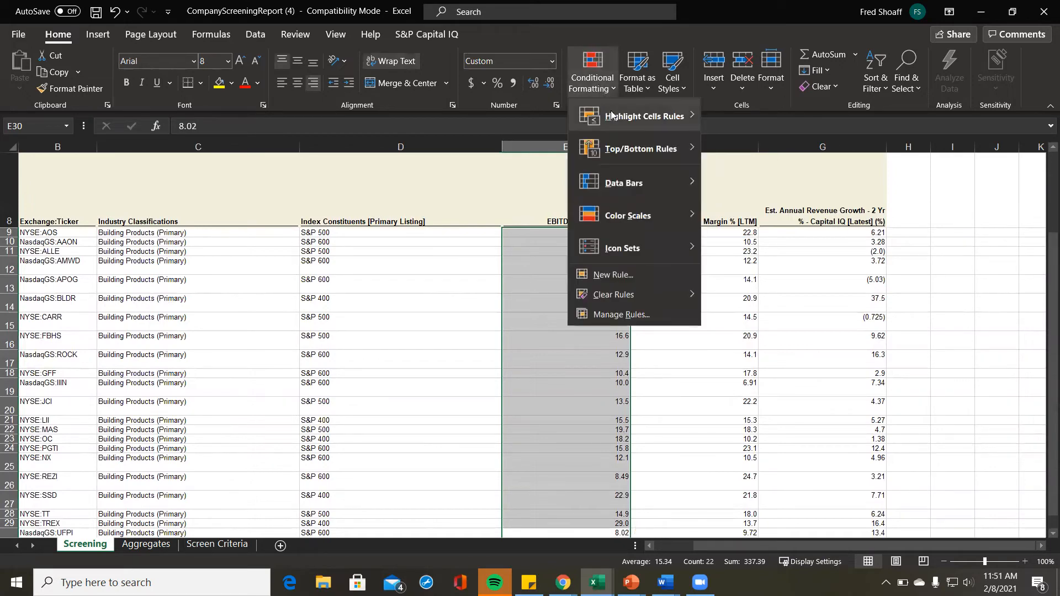
mouse_move(621, 123)
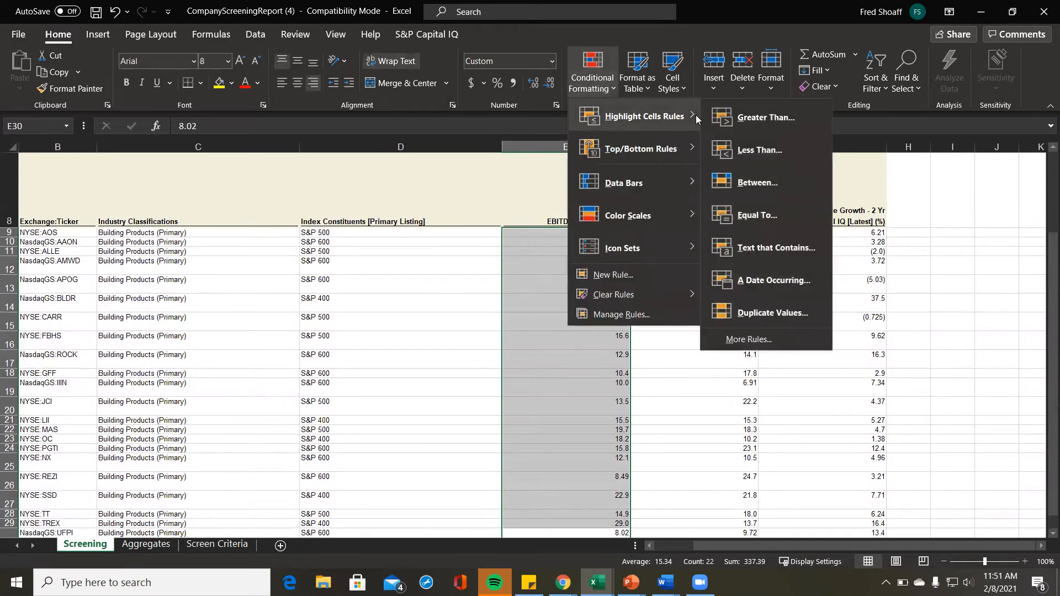
click(763, 121)
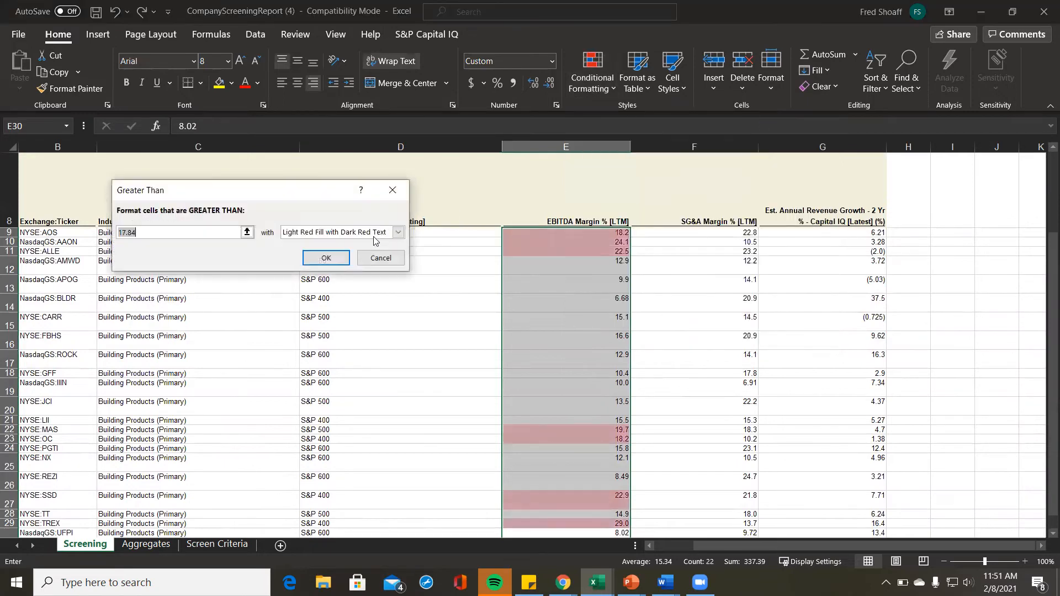
click(246, 232)
scroll(524, 330, down, 2)
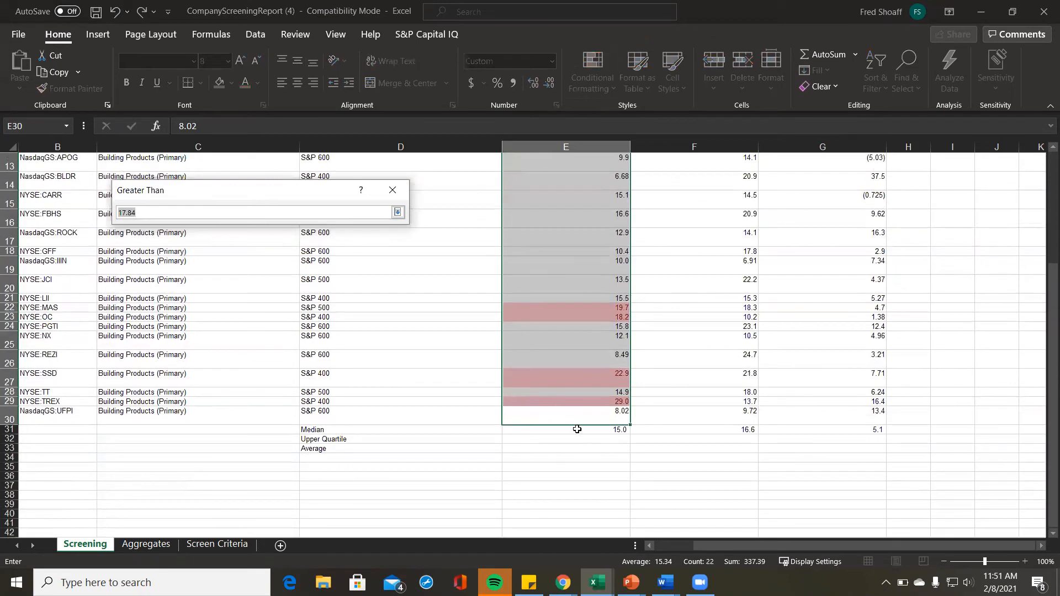
click(577, 430)
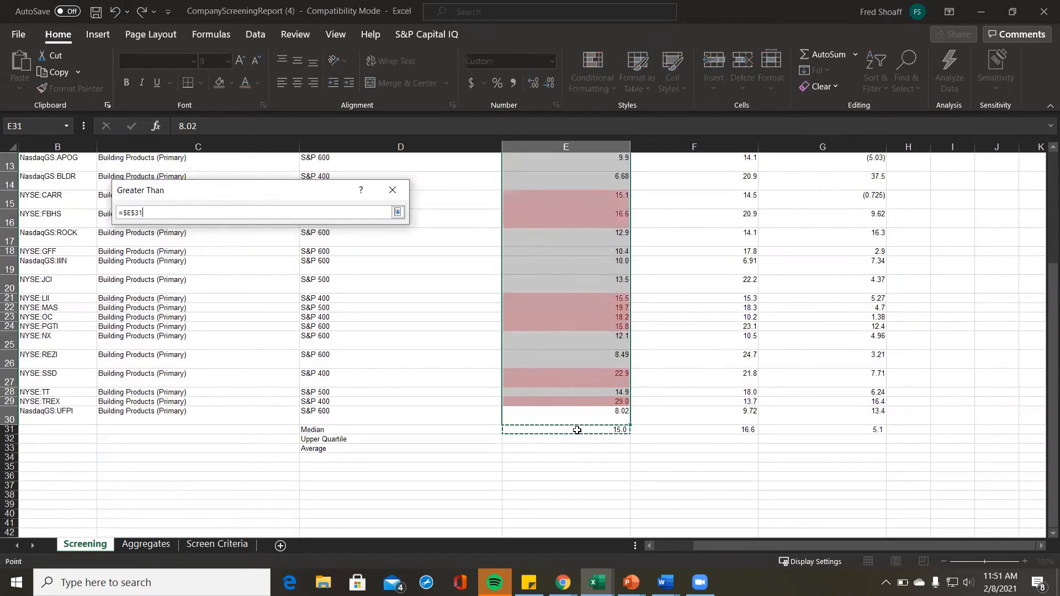
click(398, 213)
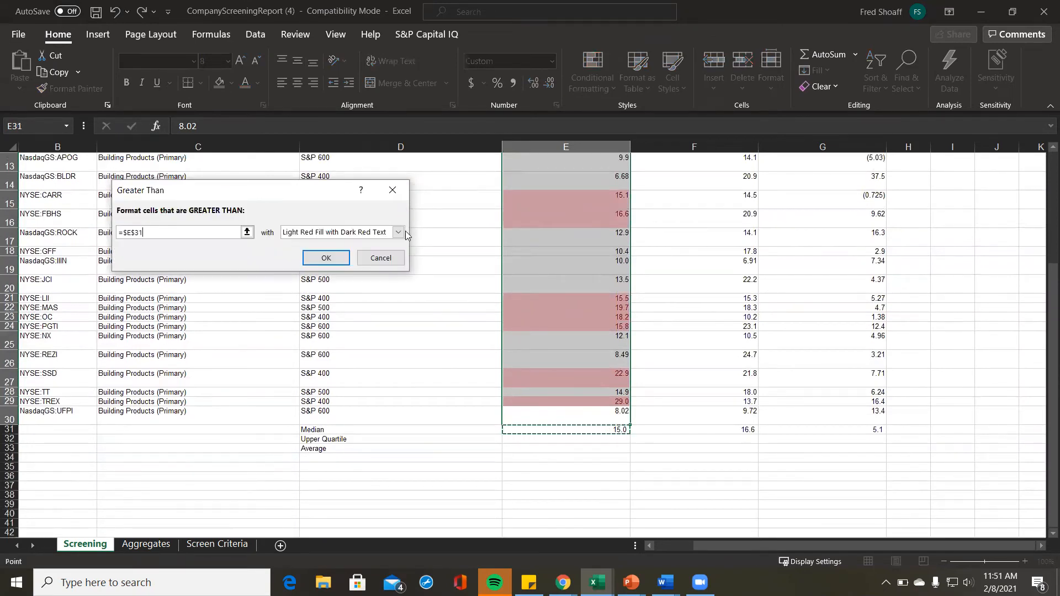
click(398, 232)
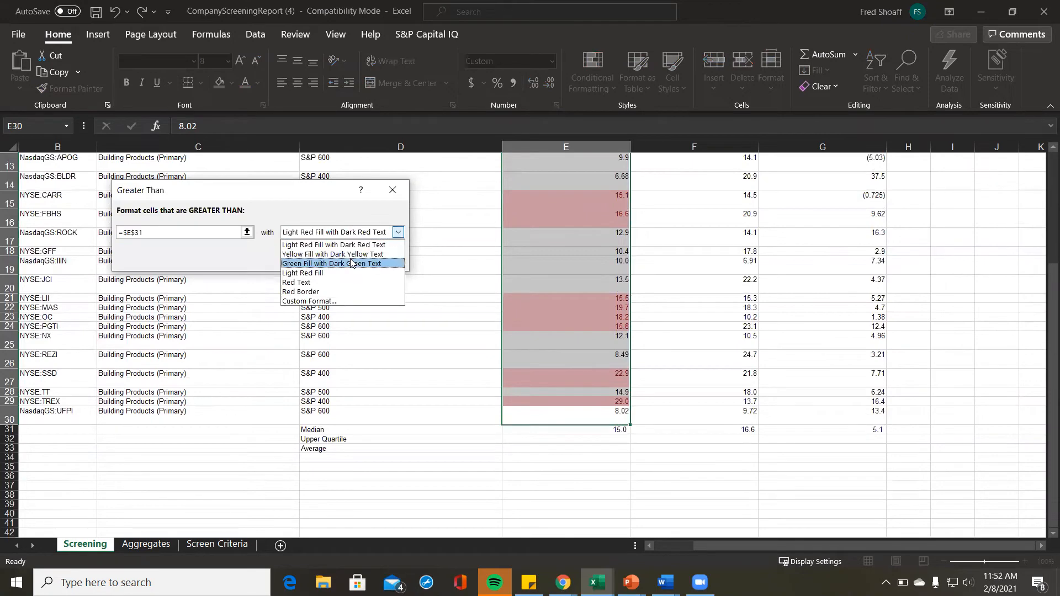
click(351, 264)
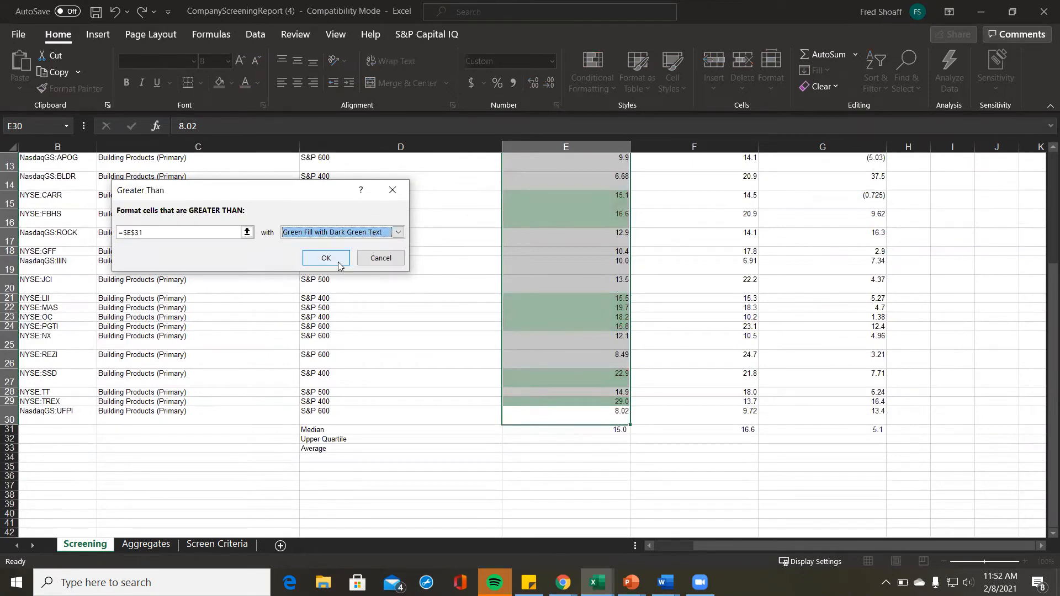
click(326, 258)
scroll(625, 337, up, 4)
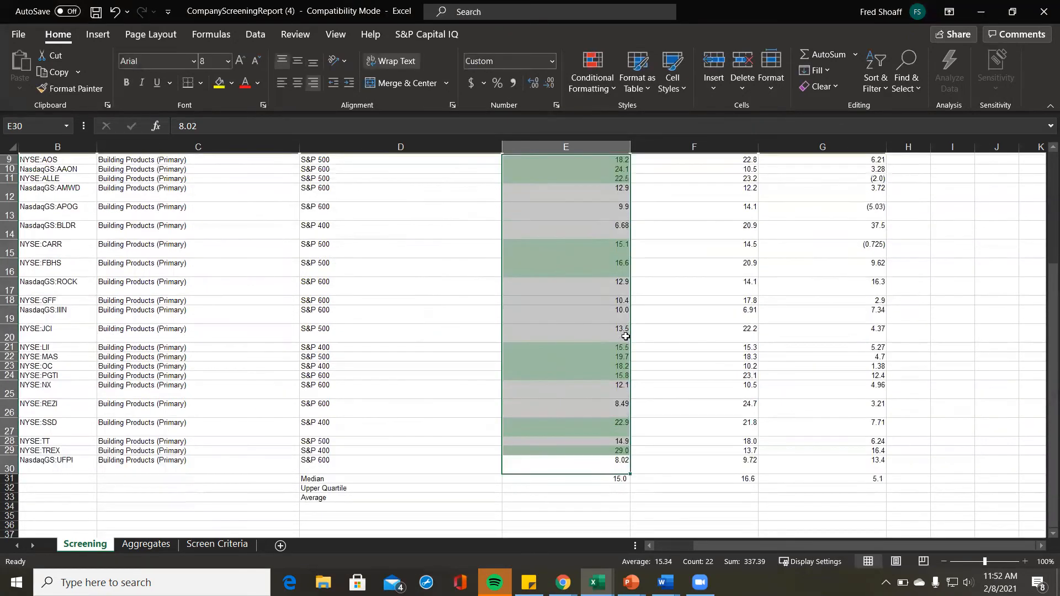
scroll(625, 337, down, 3)
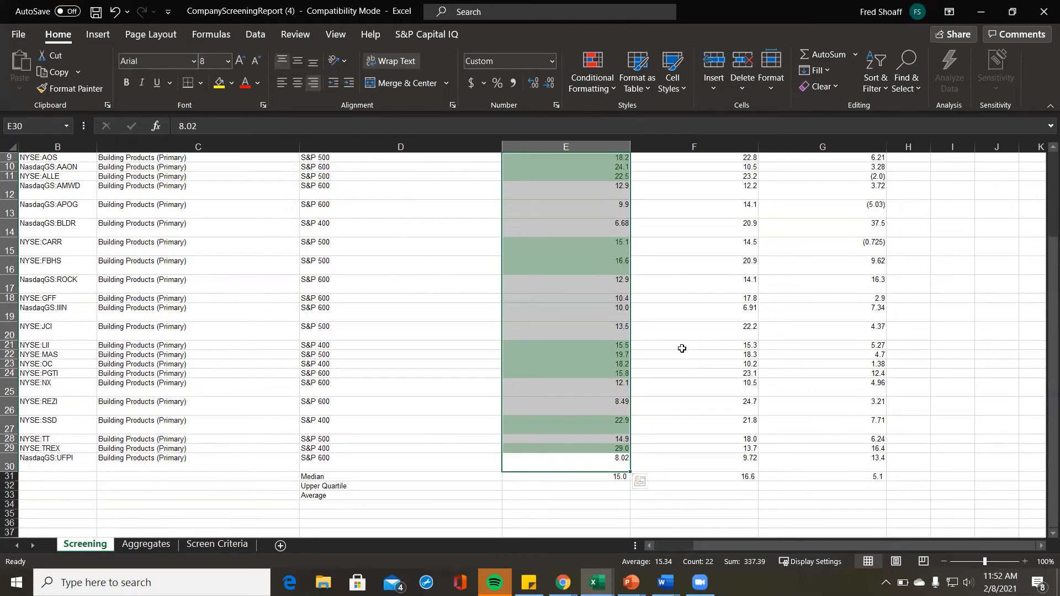
Step: Deselect column E and inspect the green-shaded EBITDA margins
click(744, 254)
scroll(688, 229, up, 1)
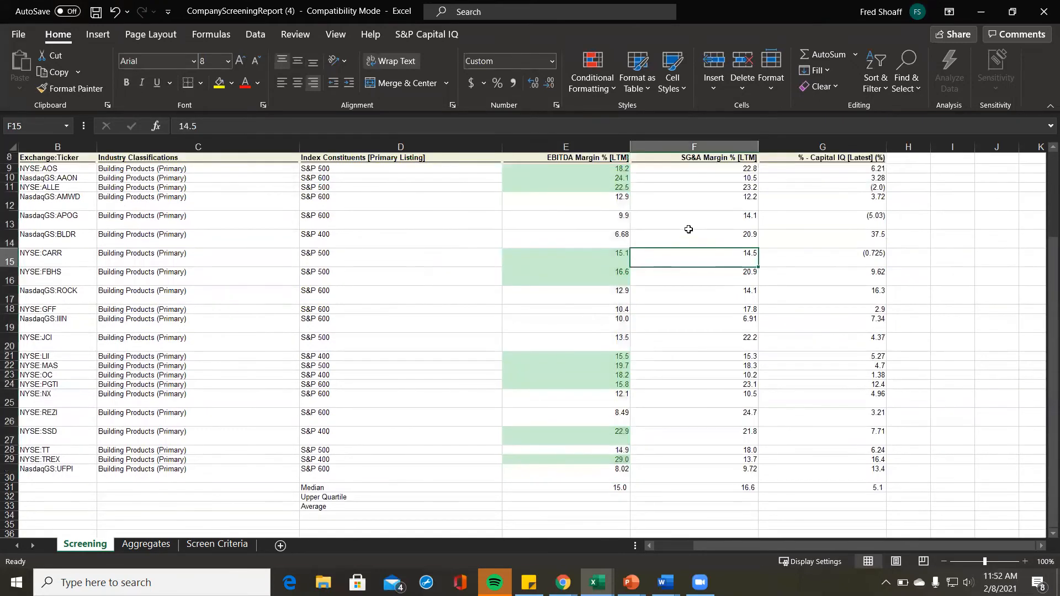
scroll(596, 183, down, 1)
scroll(595, 183, up, 1)
scroll(595, 183, down, 1)
click(604, 170)
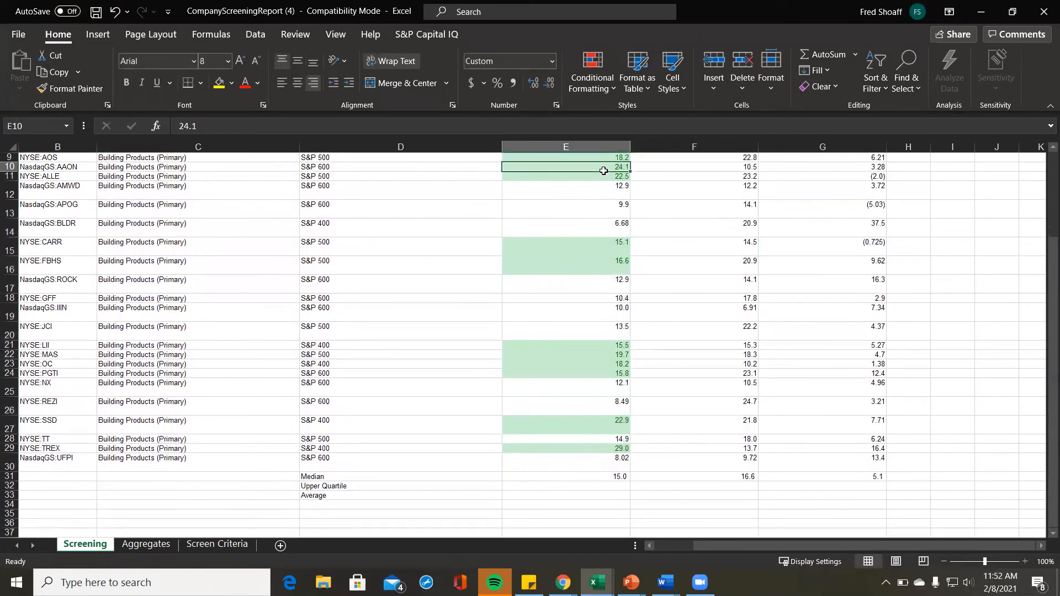
key(Up)
key(Up)
key(Up)
key(Down)
key(Down)
Step: Select the SG&A margin values F9:F30
key(Right)
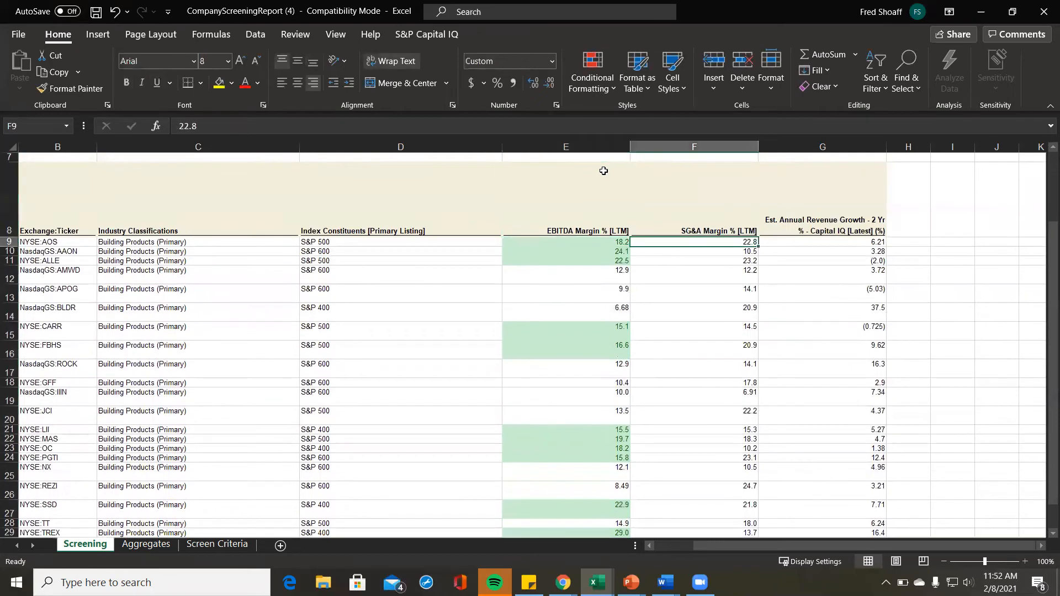
key(Right)
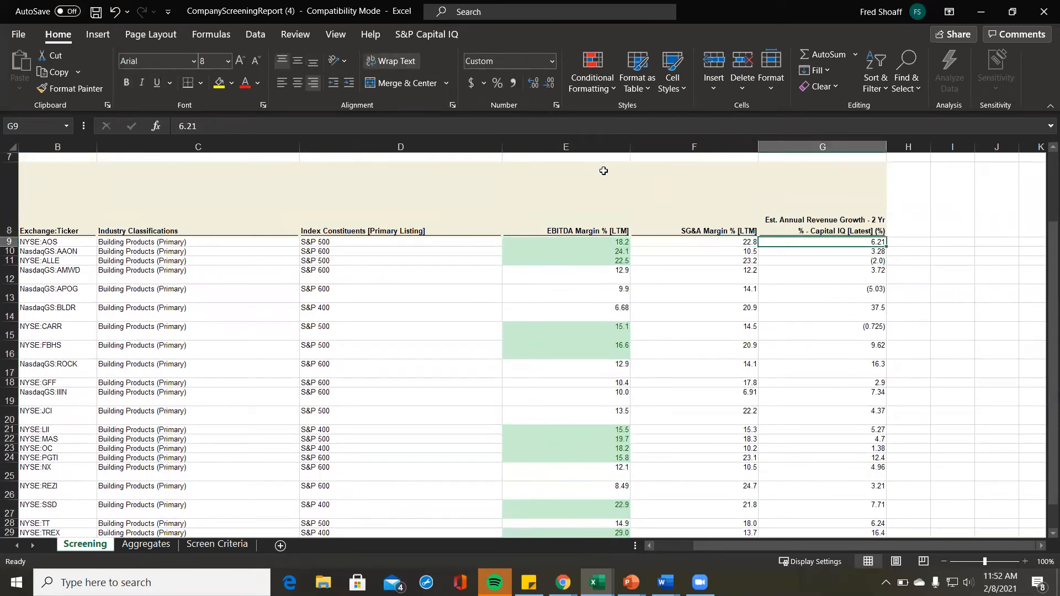
key(Left)
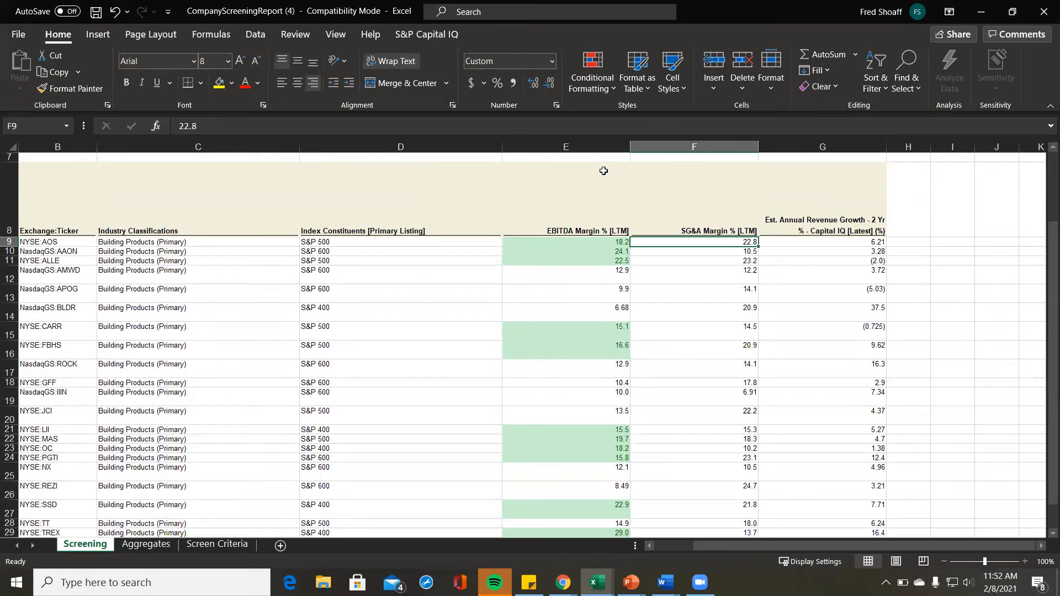
key(Left)
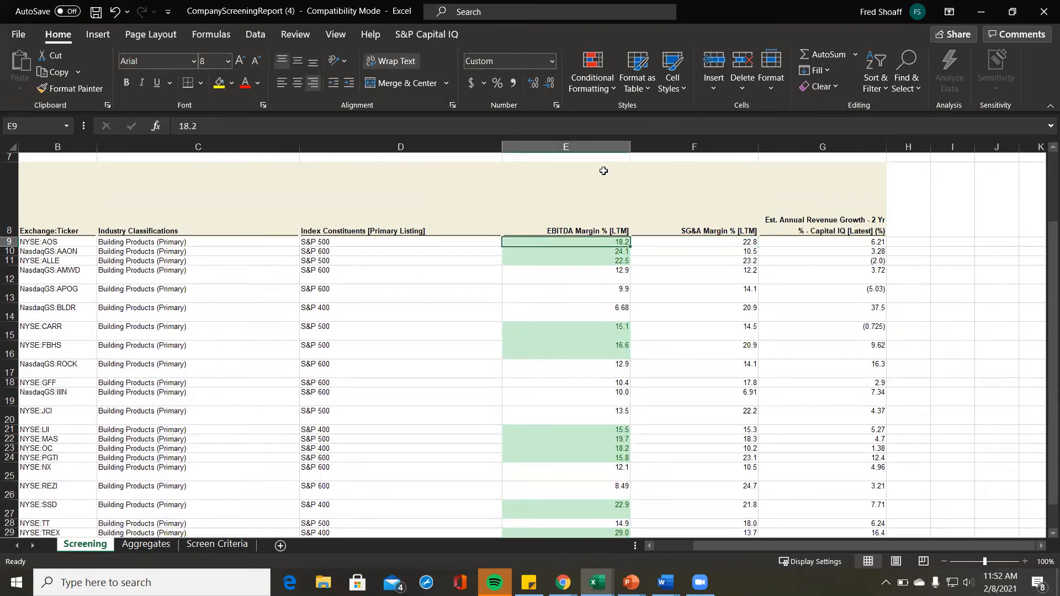
key(Down)
key(Down)
key(Up)
key(Up)
key(Right)
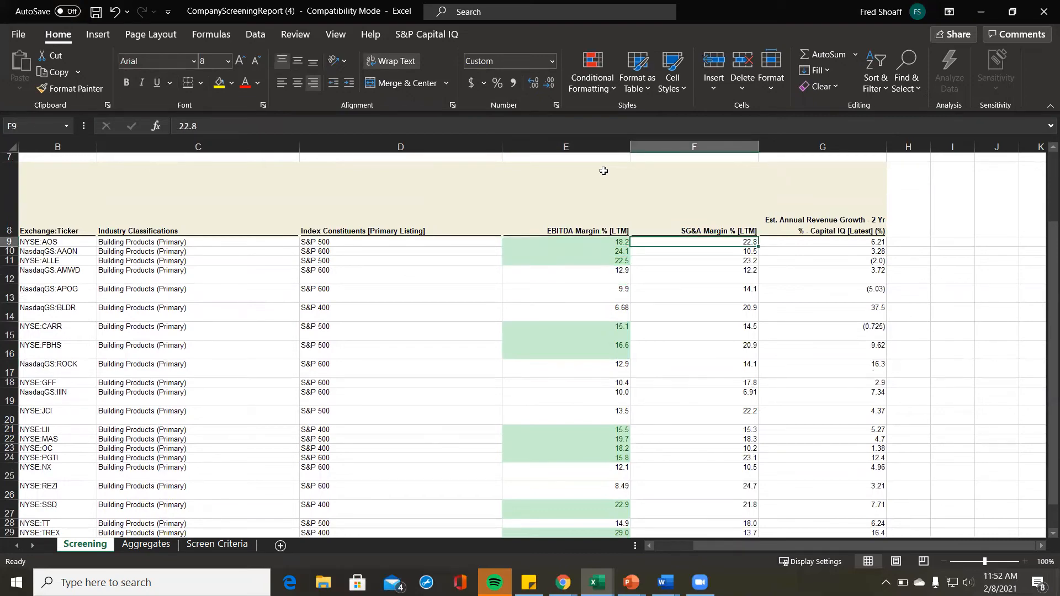
key(ctrl+shift+Down)
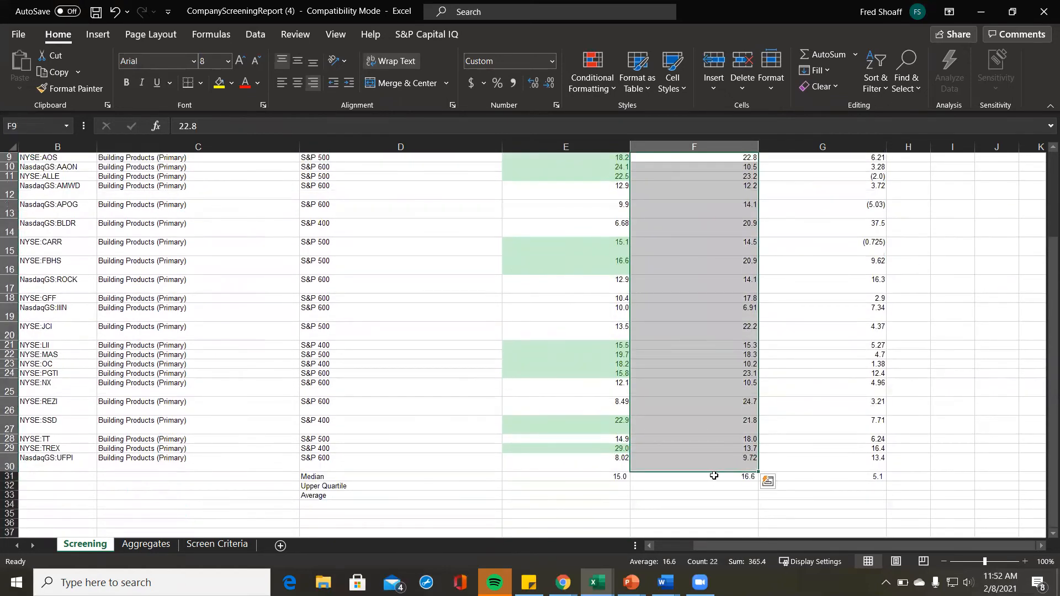
Step: Add a Less Than rule on F9:F30 against =$F$31, with Green Fill with Dark Green Text
click(590, 63)
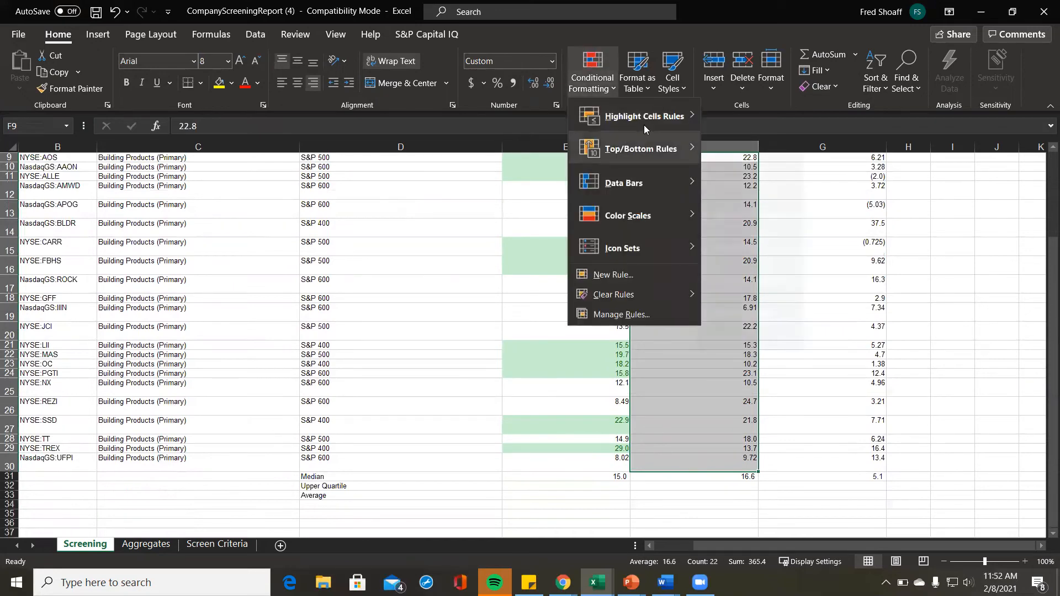
mouse_move(644, 128)
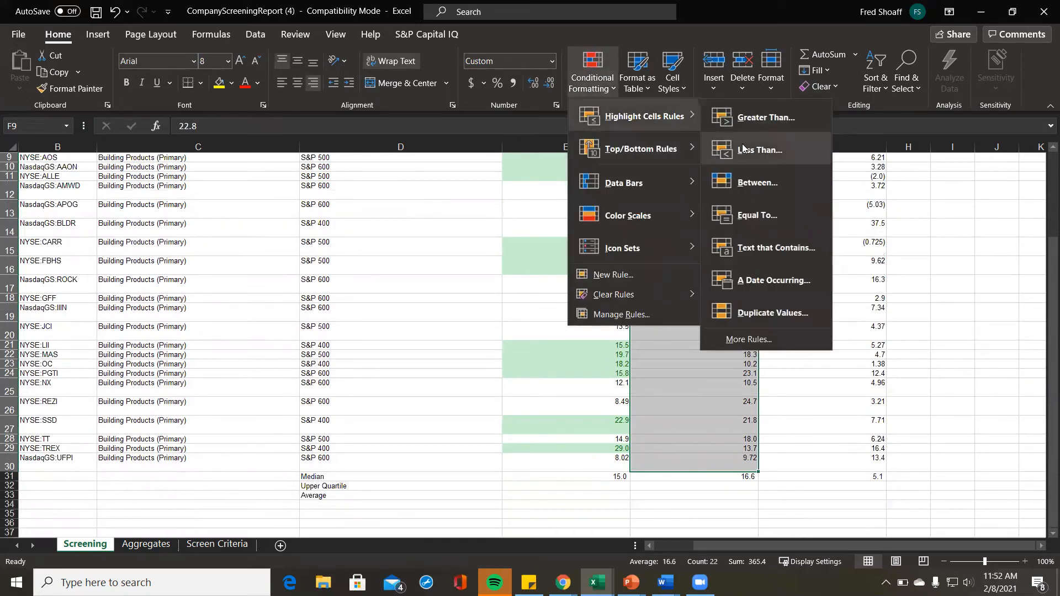
click(743, 149)
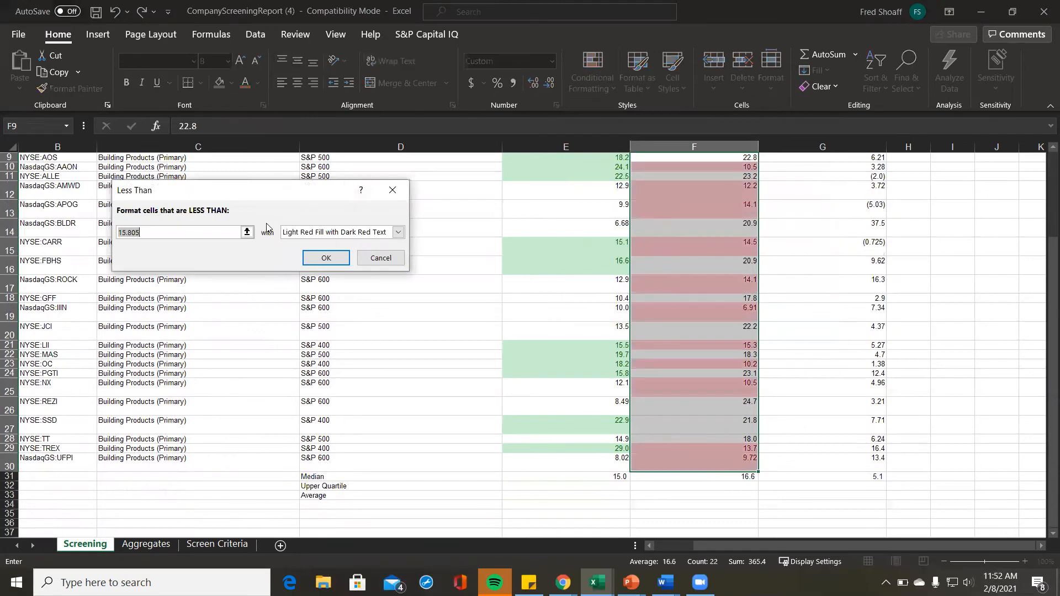
click(247, 232)
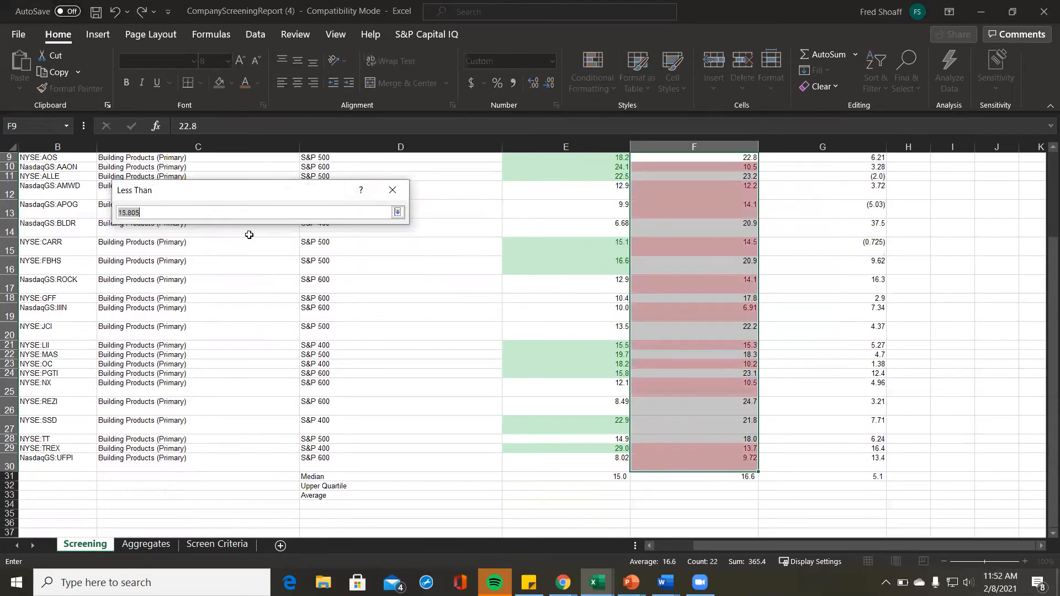
click(699, 476)
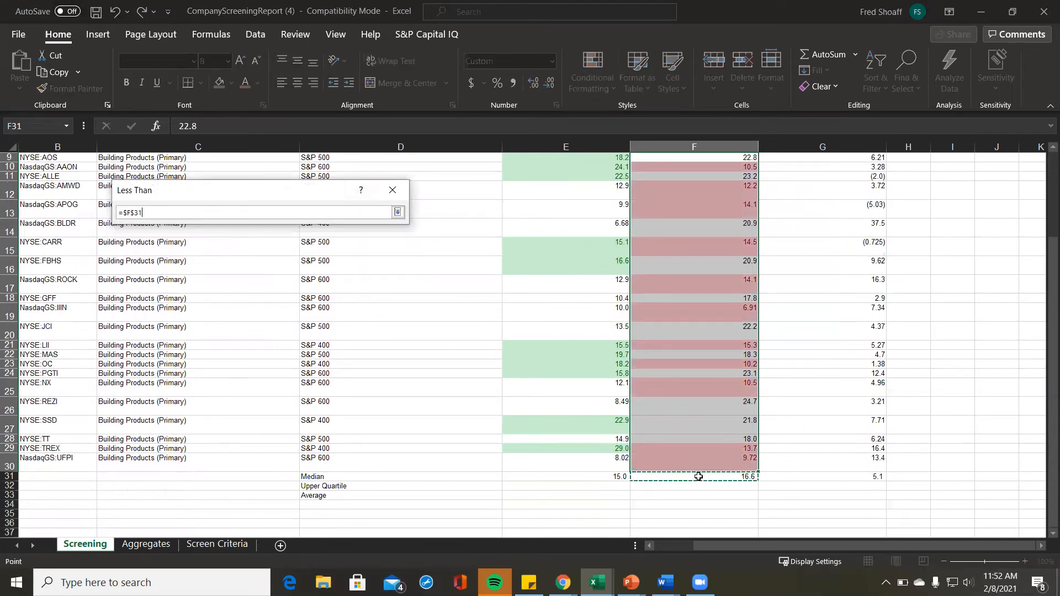
click(397, 212)
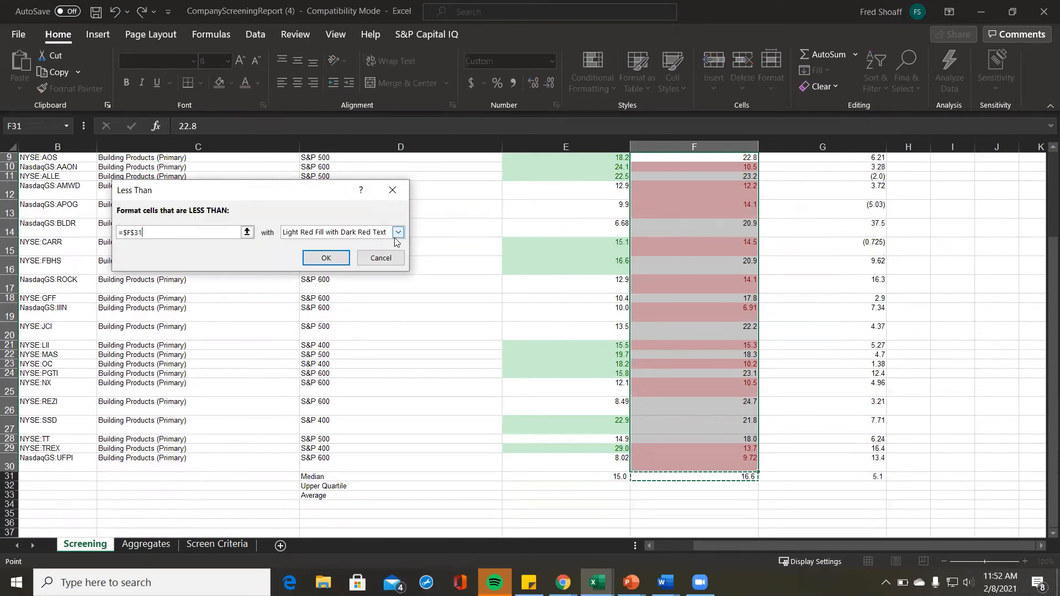
click(397, 233)
click(365, 260)
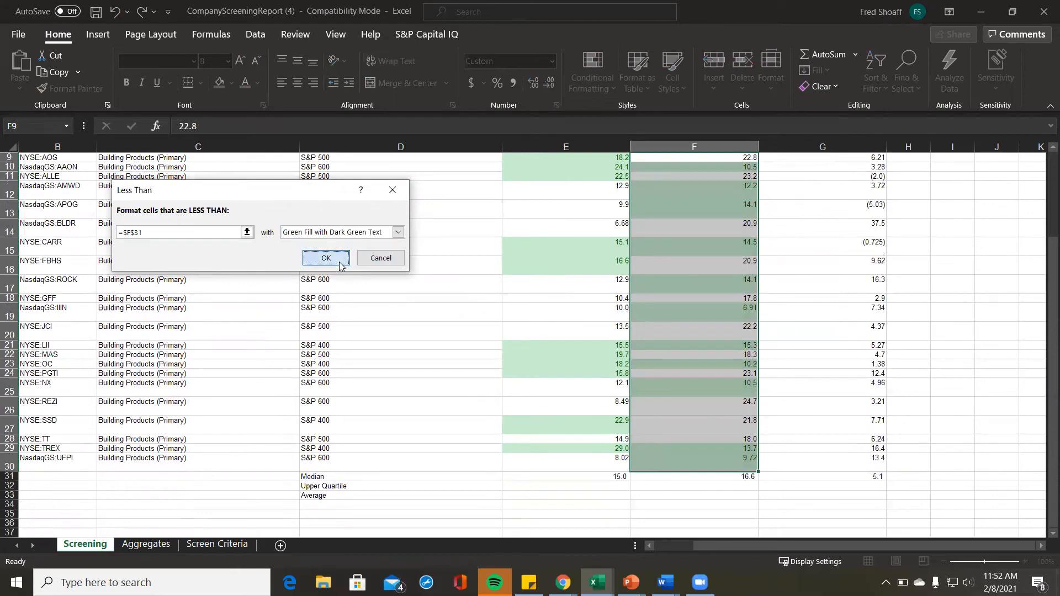
click(340, 266)
scroll(820, 320, up, 2)
click(820, 320)
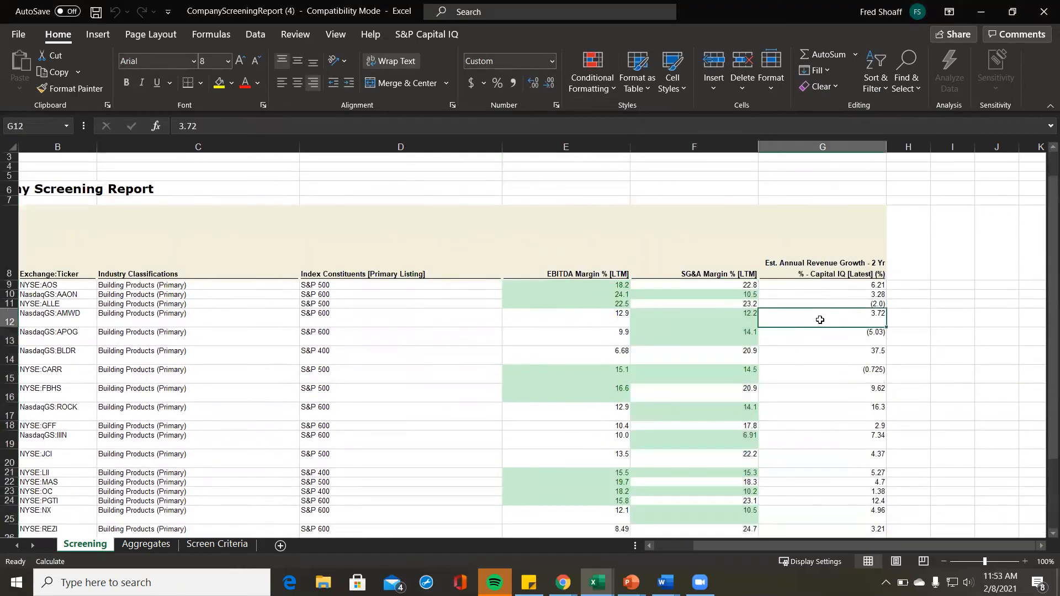
Step: Compare the highlighted EBITDA and SG&A values in rows 10 to 12
key(Left)
key(Left)
key(Up)
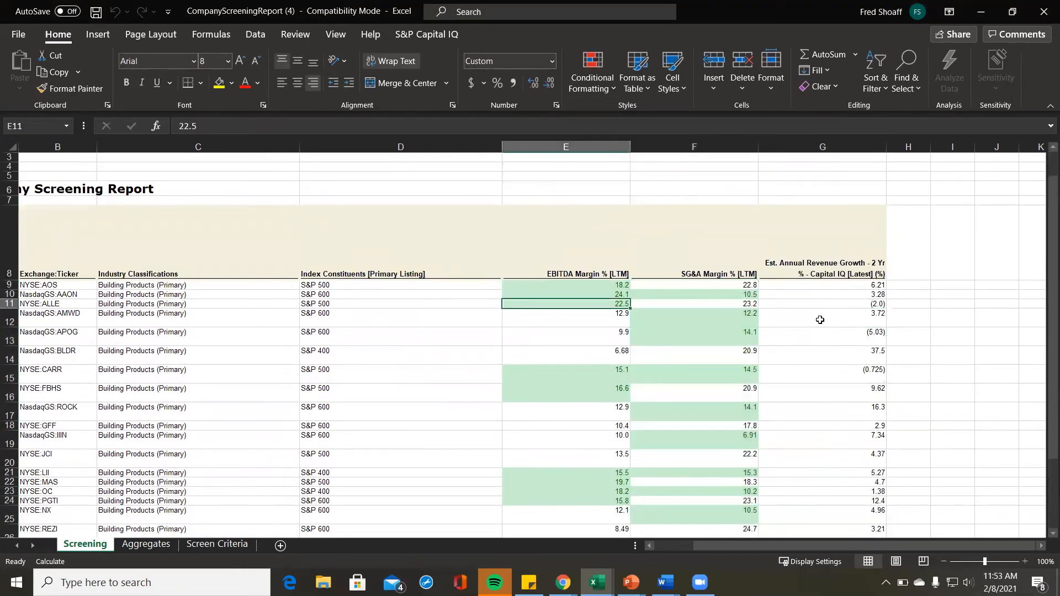
key(Up)
key(Right)
key(Left)
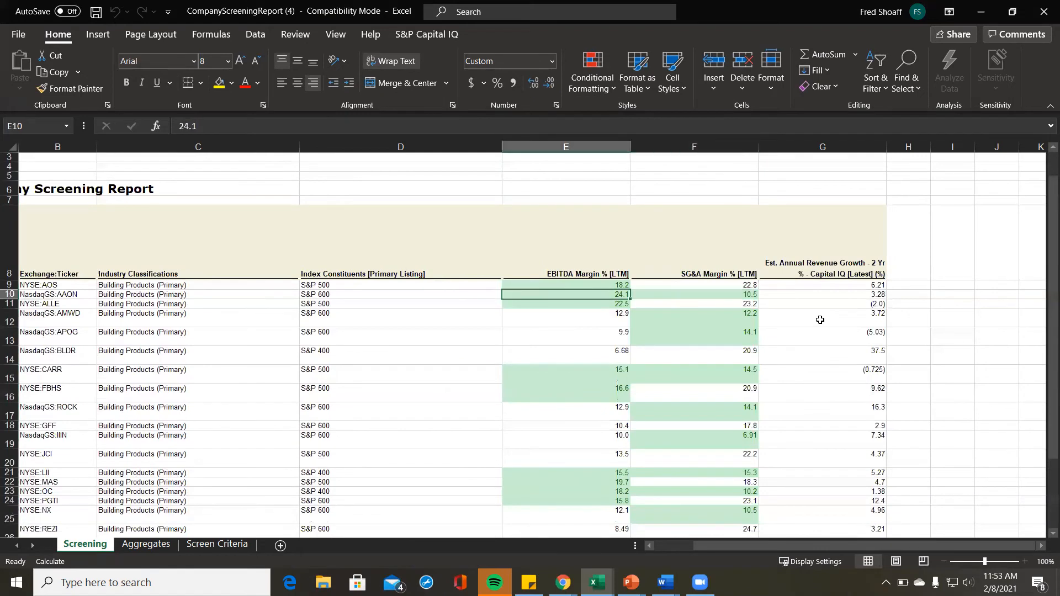
key(Right)
key(Left)
key(Right)
key(Left)
key(Left)
key(Left)
Step: Recheck the E10 and F10 highlights, then return to the Capital IQ browser window
key(Right)
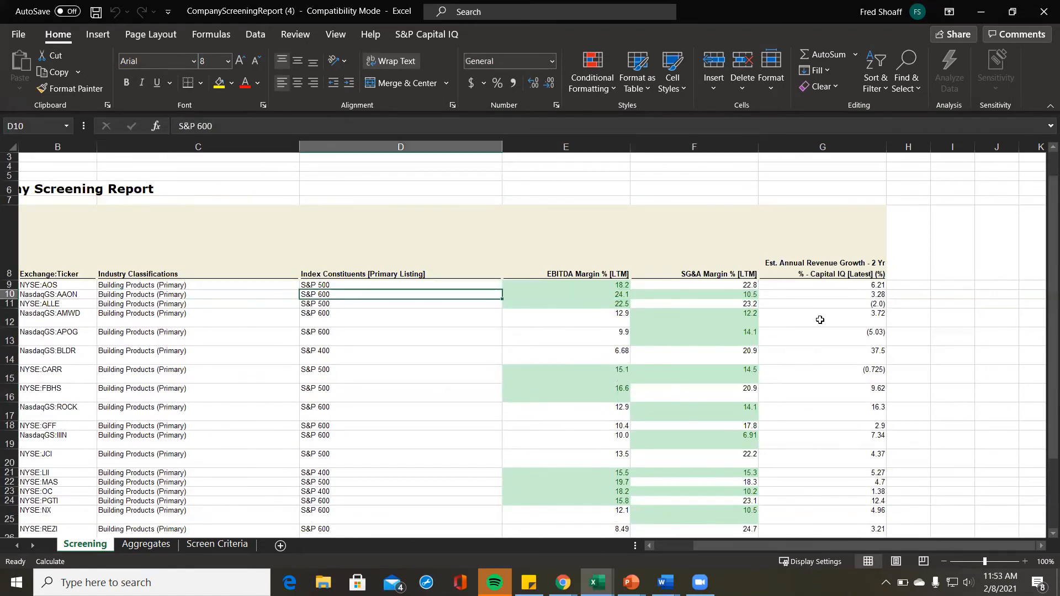
key(Right)
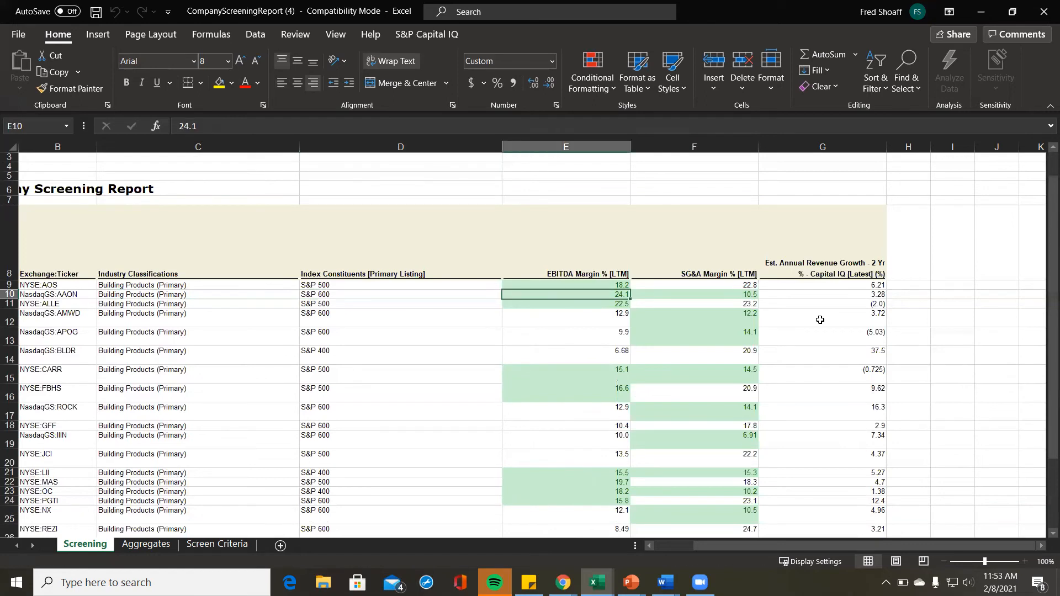
key(Right)
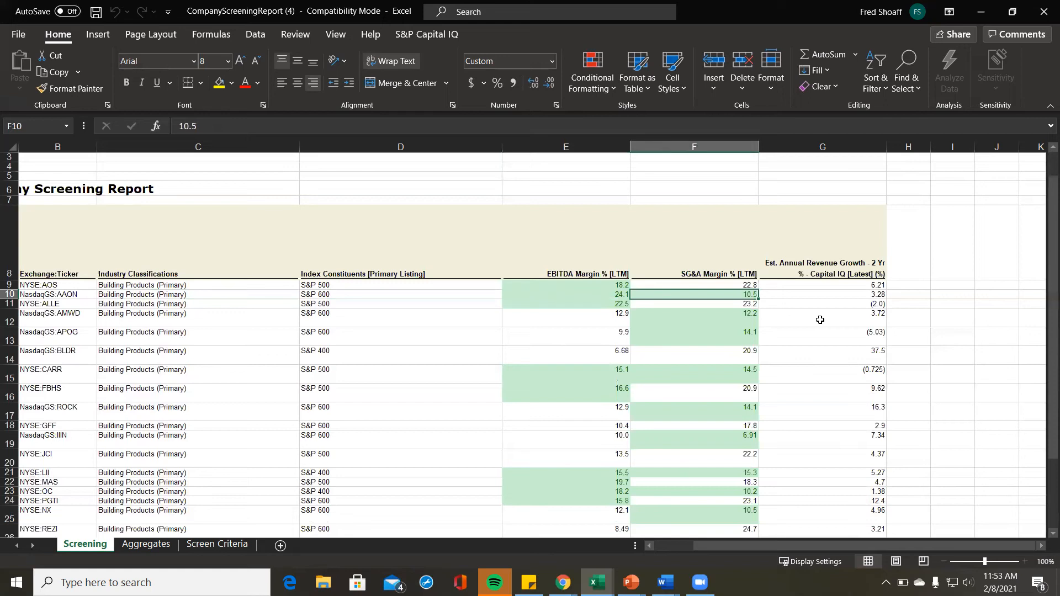
key(Left)
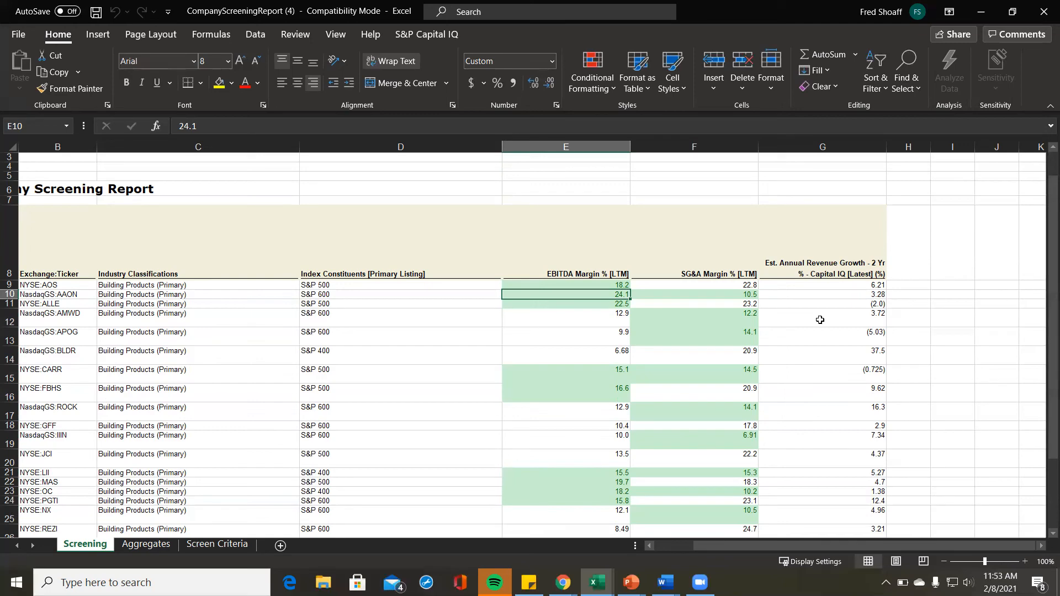
scroll(806, 375, down, 1)
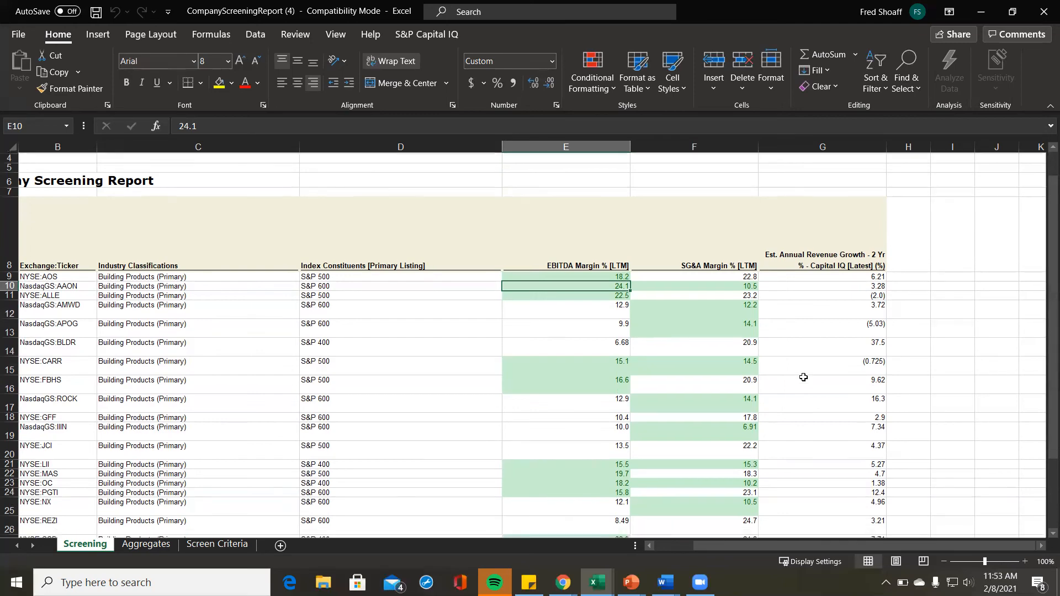
key(alt+Tab)
key(alt+Tab)
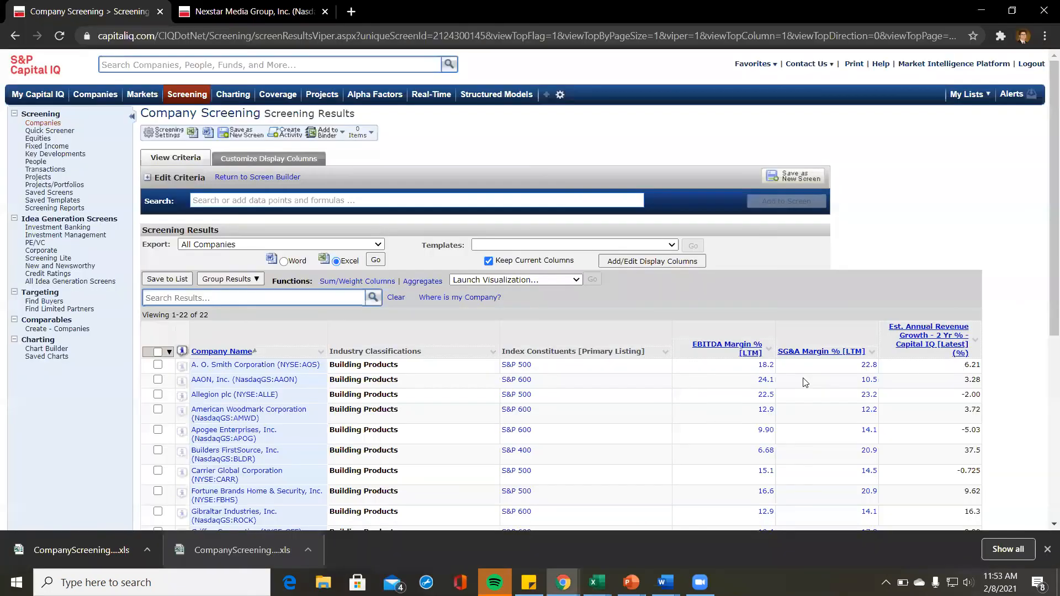
Step: Close the Chrome downloads bar so more screening result rows show
click(1047, 549)
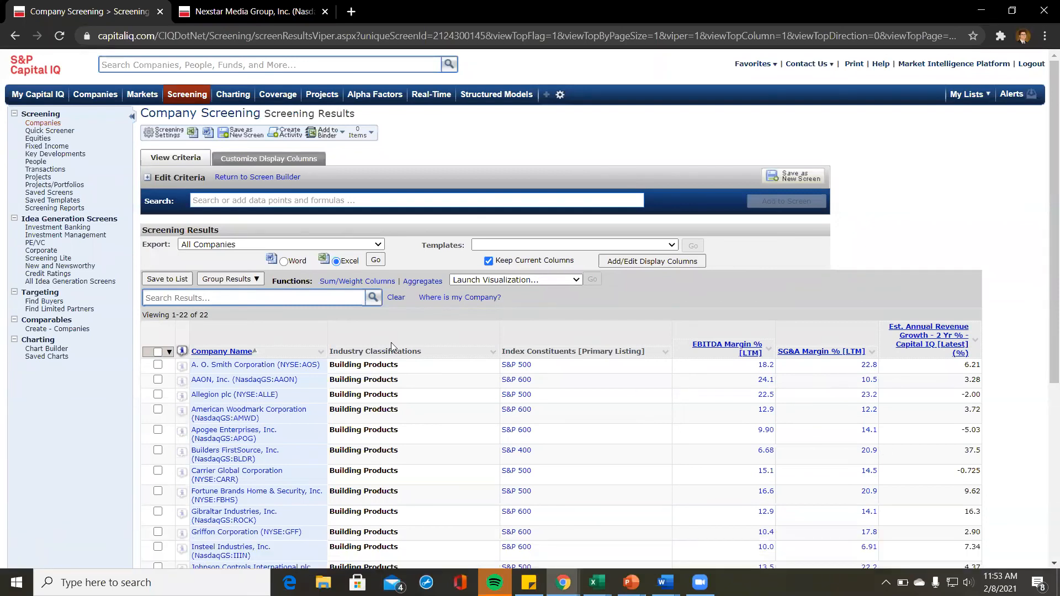